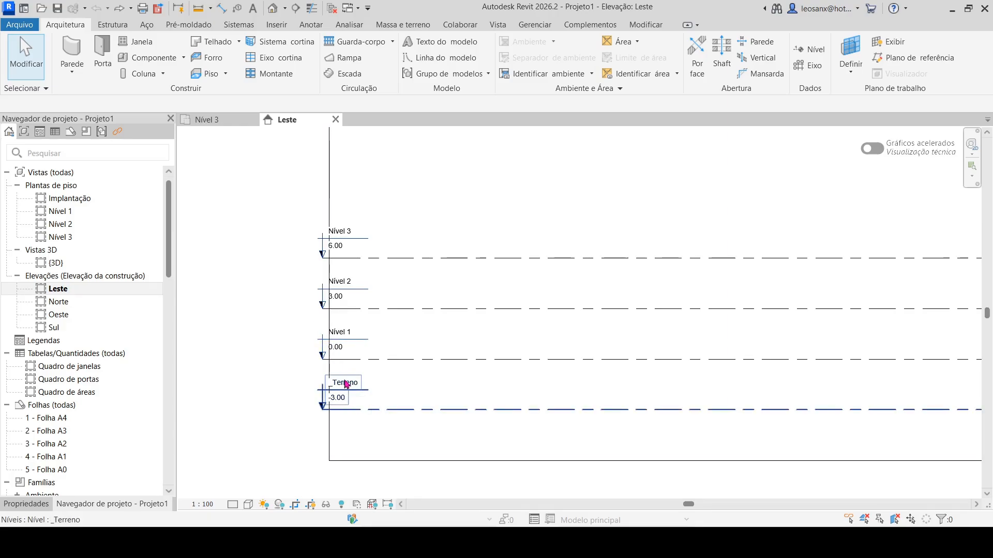
Rename the Nível 1 level as "00 - Acesso" and rename its corresponding views too.
double_click(339, 332)
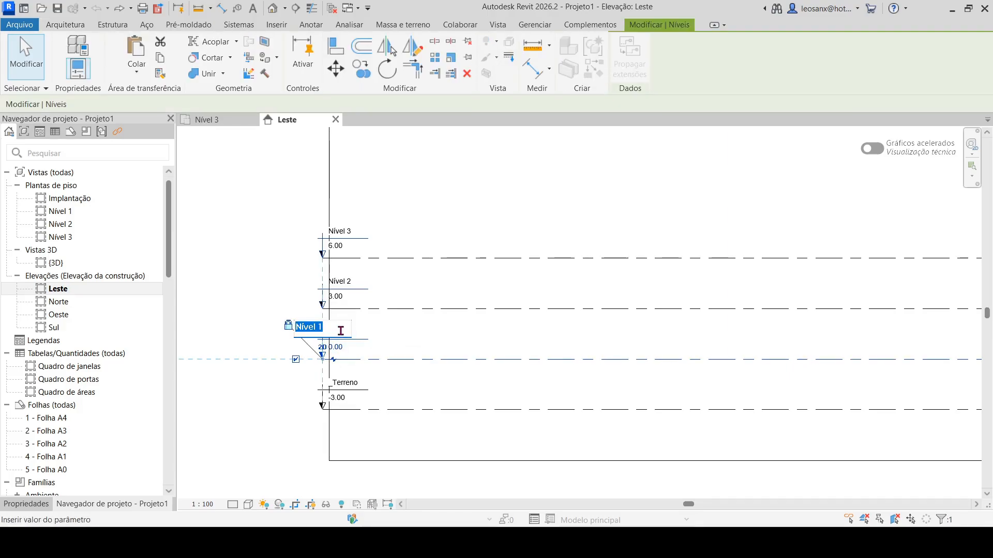
text(00 - Acesso)
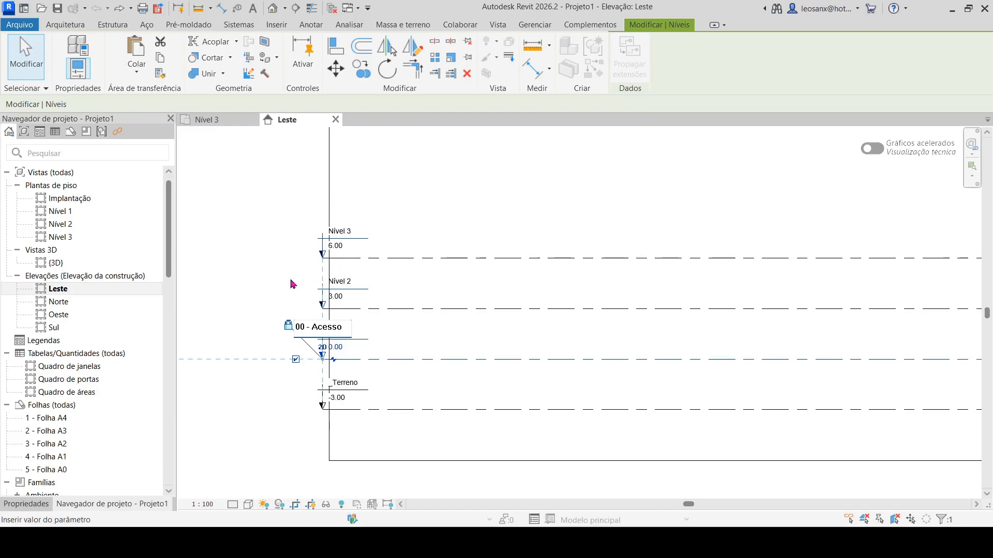
key(Return)
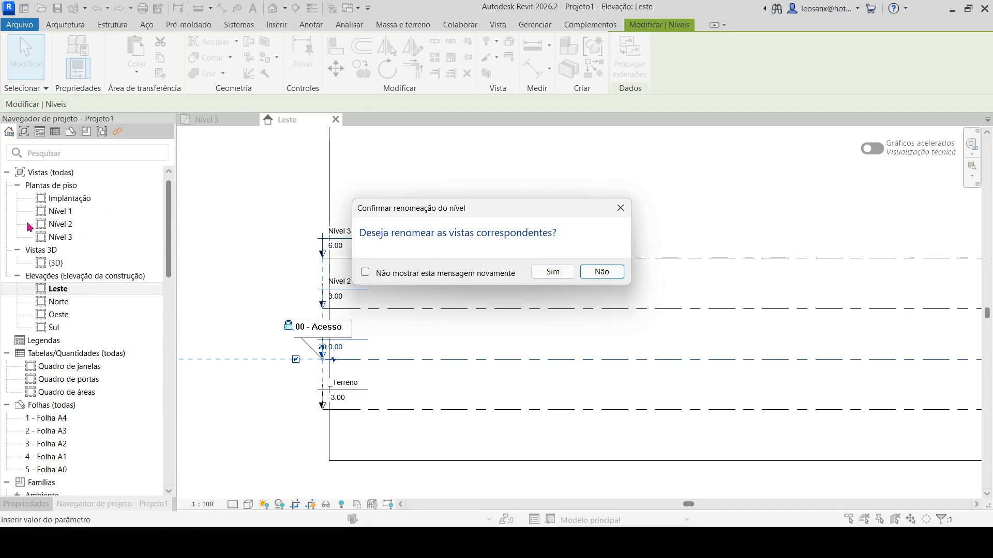
click(543, 272)
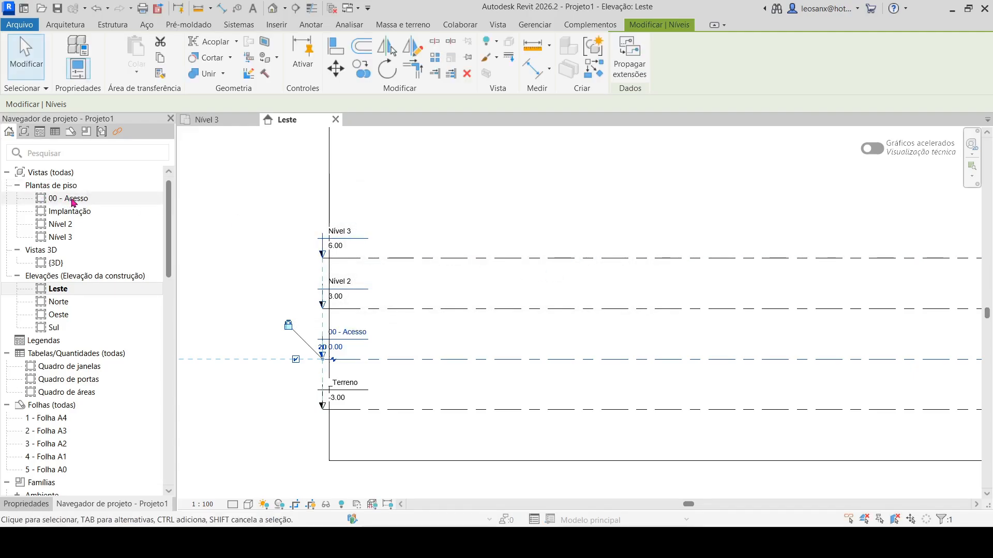
Rename the Nível 2 level as "01 - Pavimento Principal", applying the name to its corresponding views.
click(344, 282)
click(344, 282)
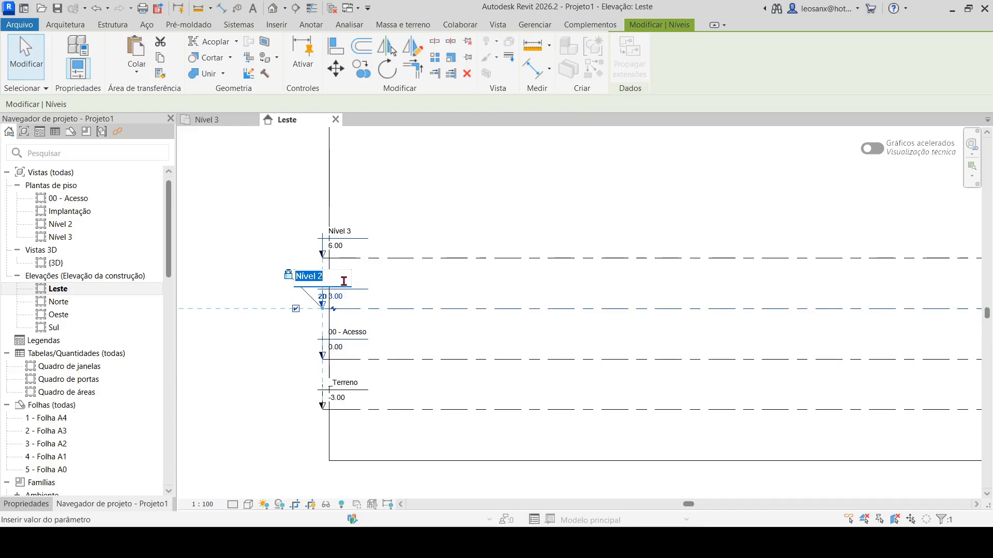
text(01)
text( - Pavimento Pr)
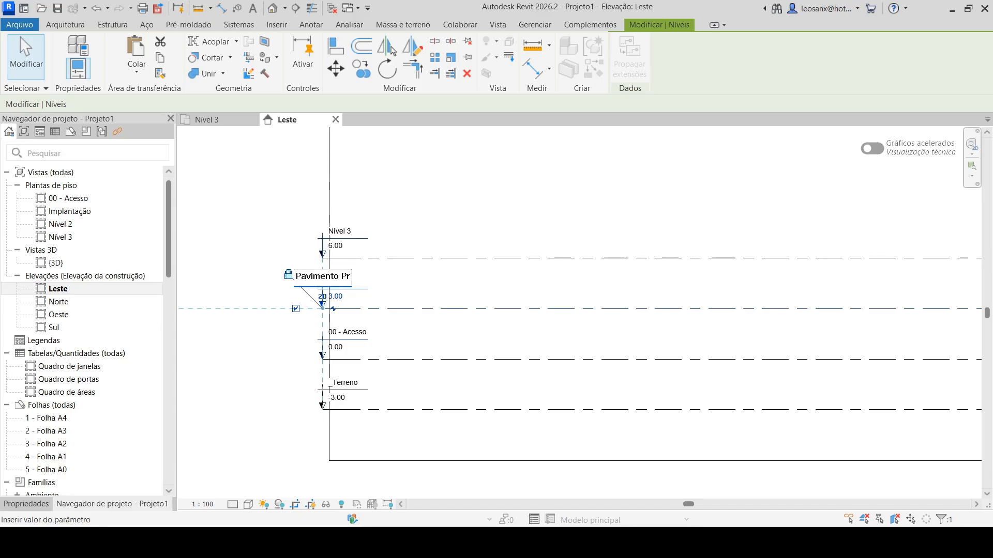
text(incipal)
key(Return)
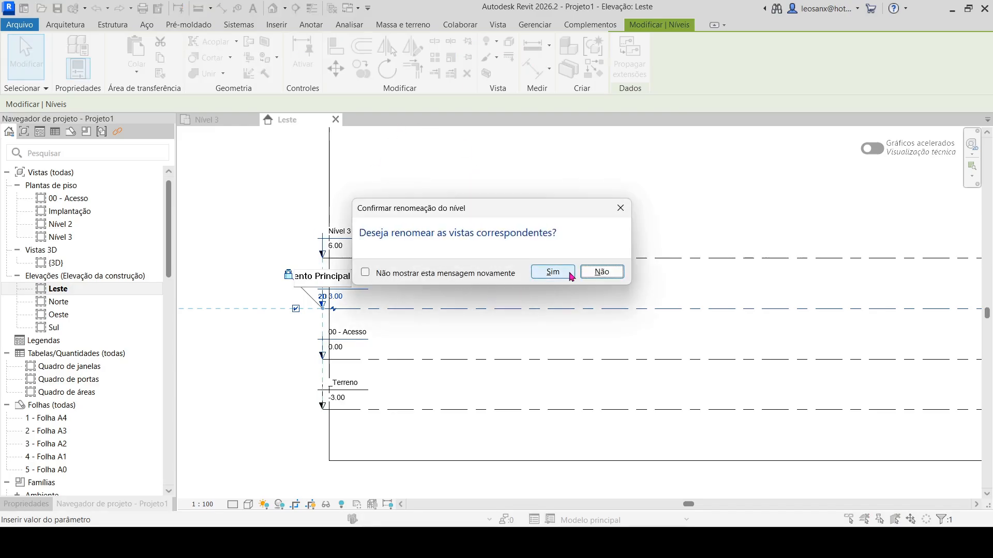
click(571, 276)
click(449, 224)
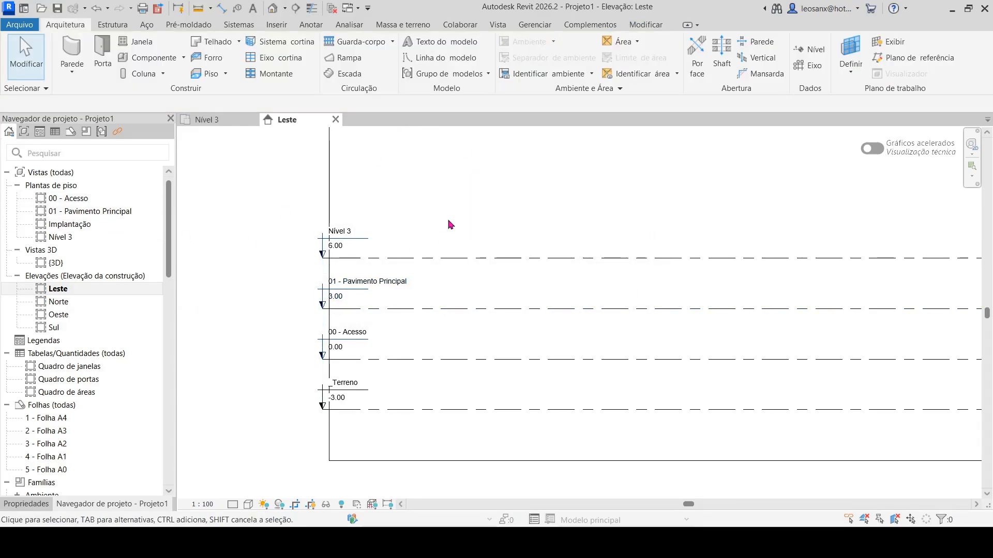
Rename the Nível 3 level as "02 - Pavimento Íntimo", including its corresponding views.
scroll(344, 228, up, 3)
click(350, 224)
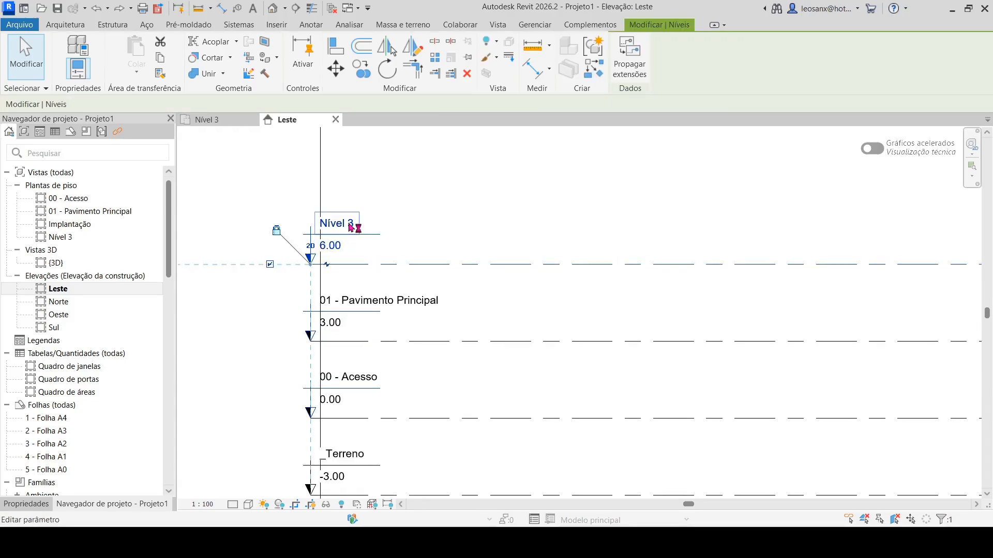
click(351, 226)
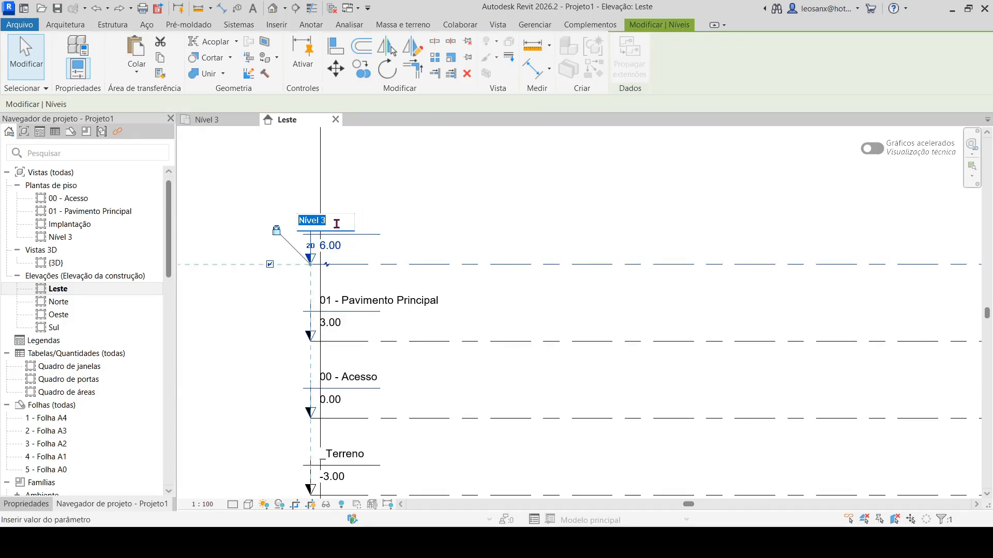
text(02)
text( - Pavimento )
text(Íntimo)
key(Return)
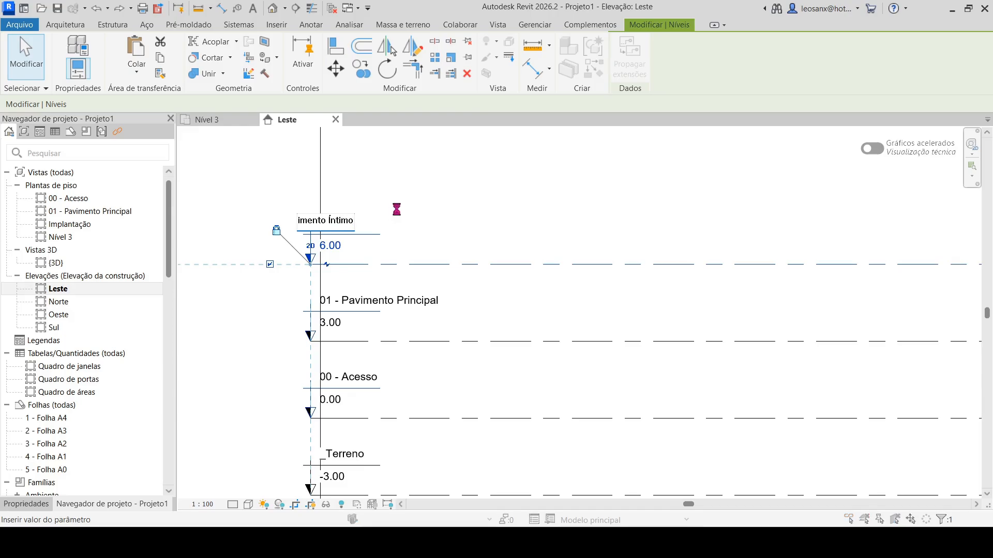
click(552, 272)
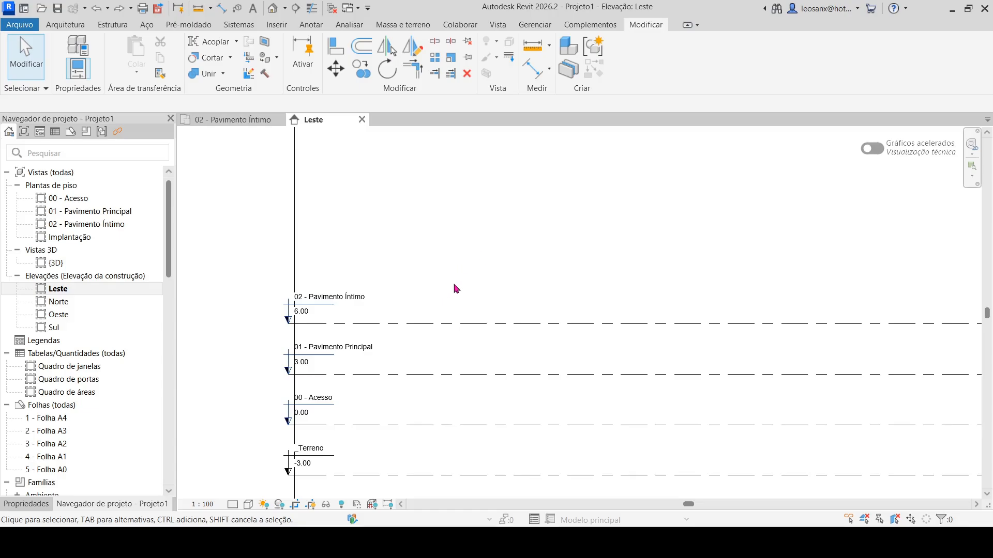
Copy the 02 - Pavimento Íntimo level upward to an elevation of about 10.30.
click(497, 324)
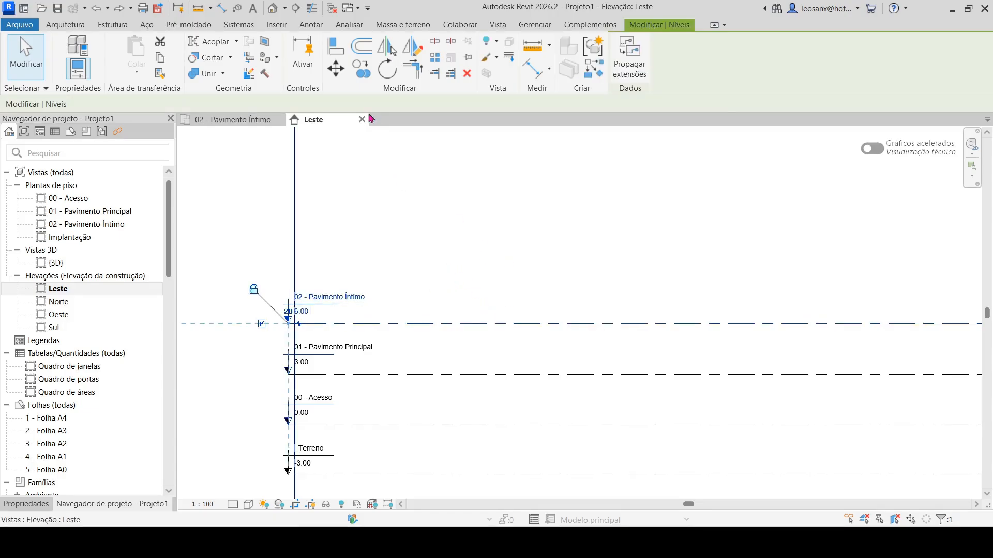
click(362, 70)
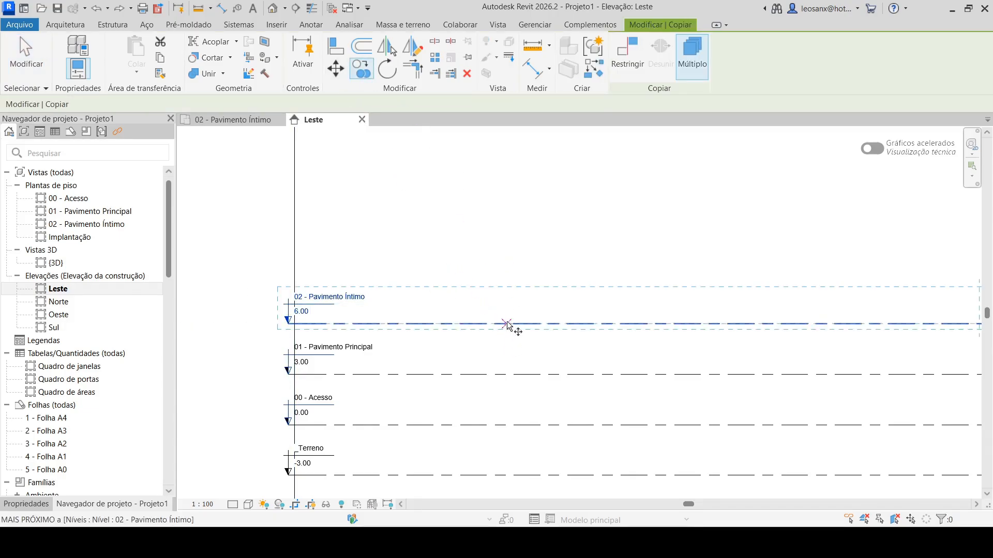
click(507, 324)
click(510, 252)
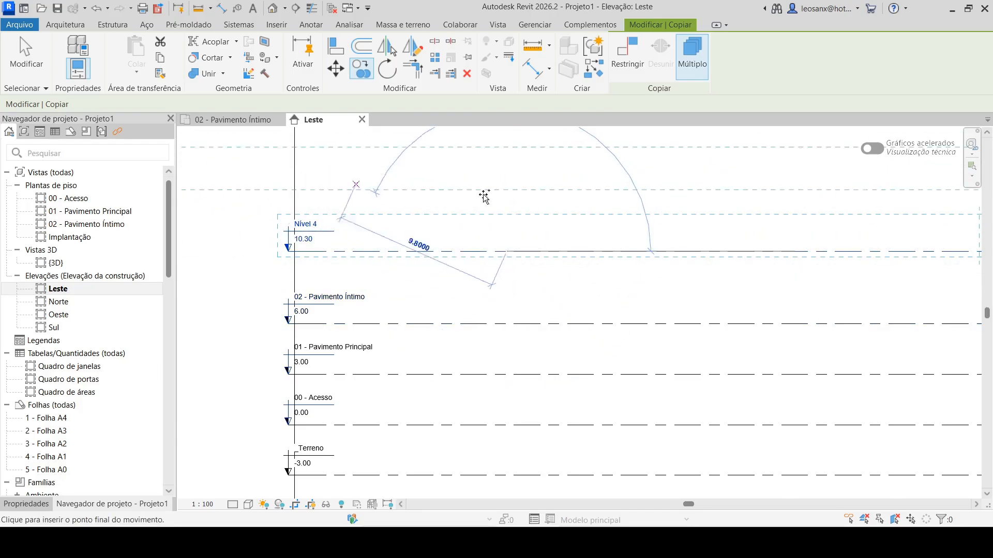
key(Escape)
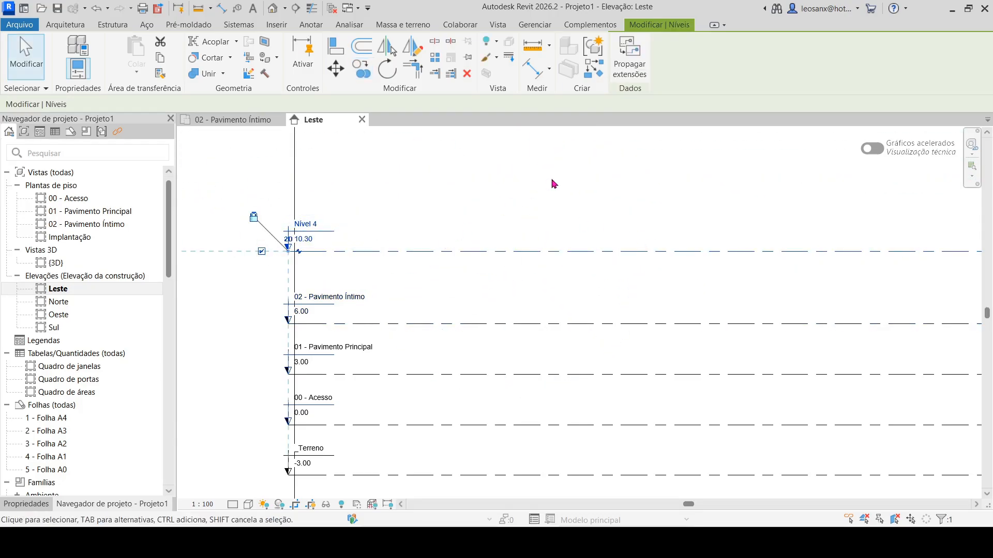
Rename the copied top level as "03 - Cobertura".
click(308, 223)
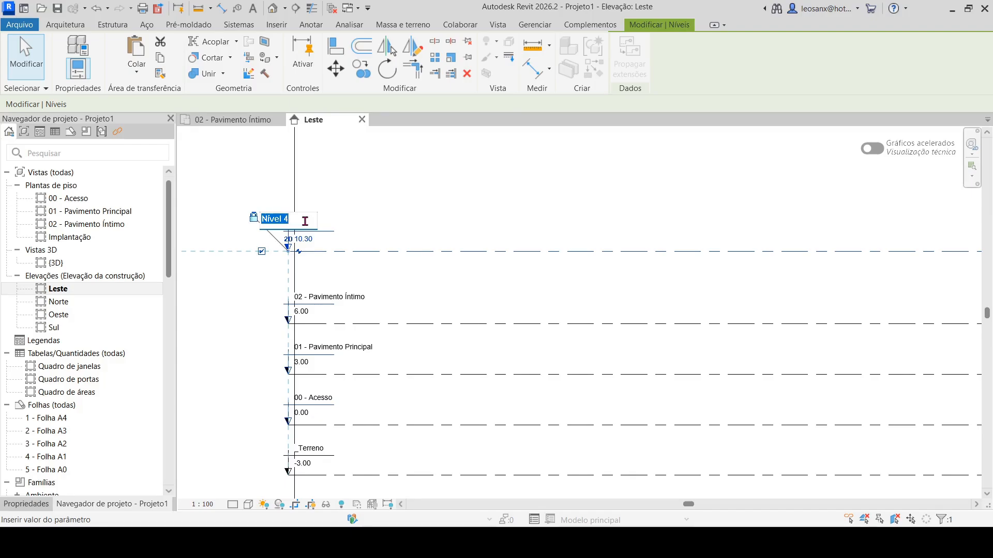
text(03 - Cobertura)
key(Return)
click(440, 205)
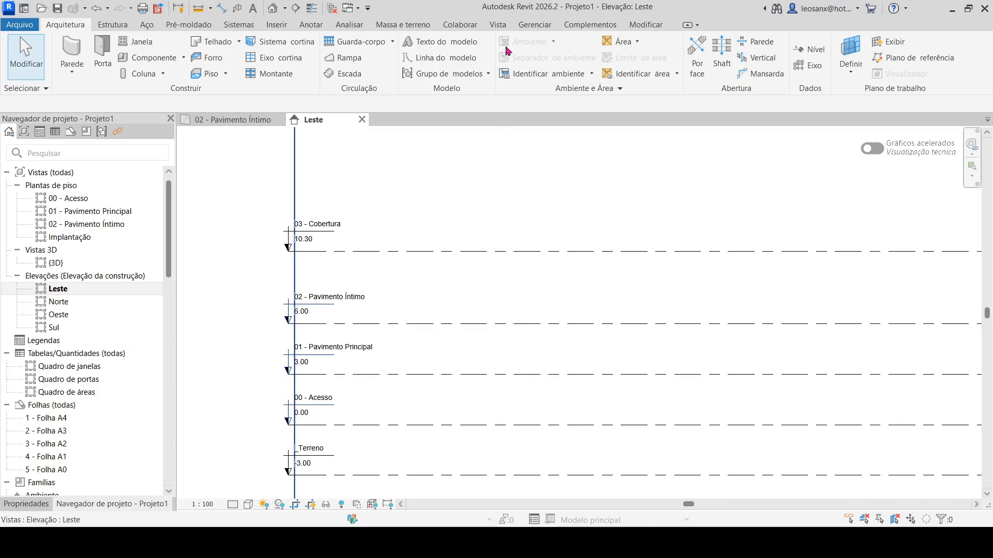
Create a new floor plan view for the 03 - Cobertura level.
click(499, 25)
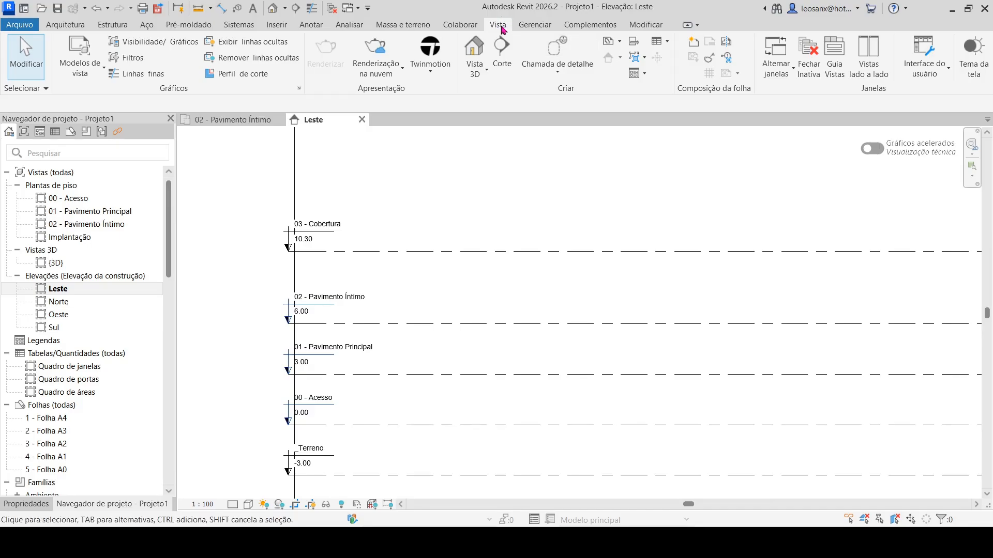
click(620, 44)
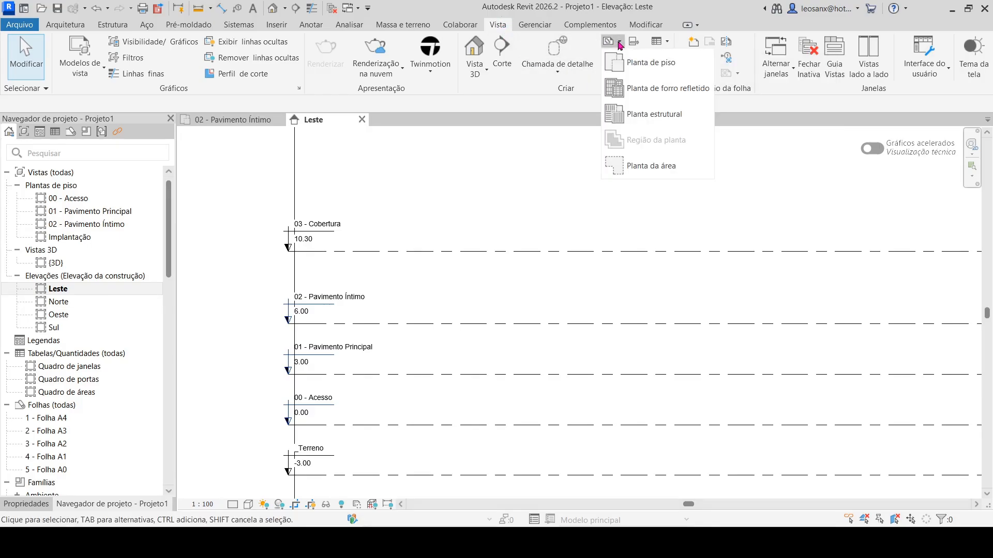
click(647, 65)
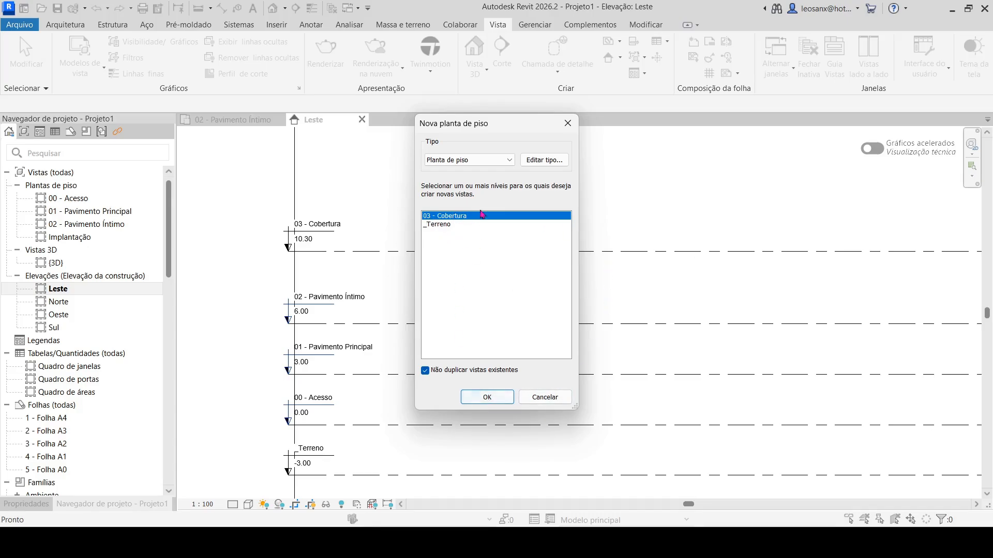
click(488, 399)
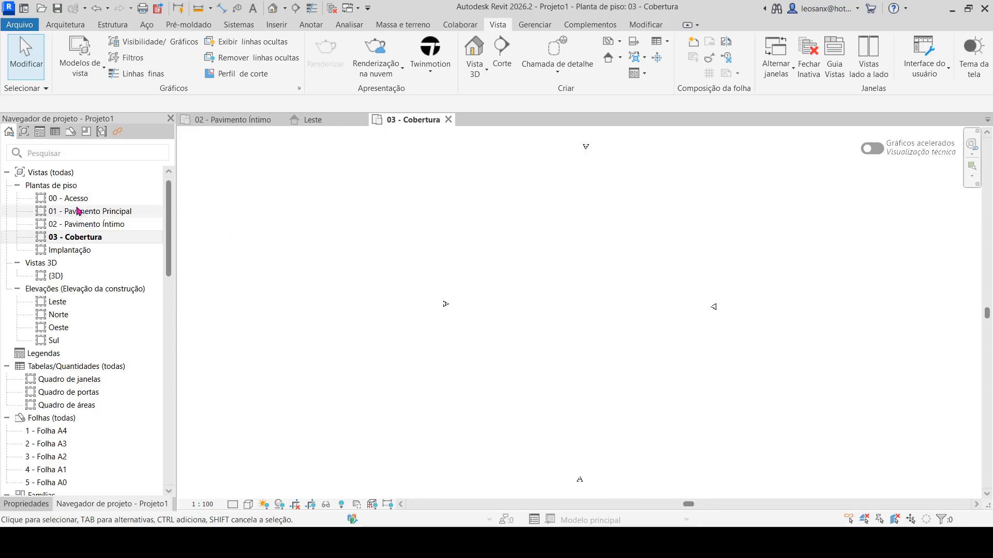
Return to the Leste elevation and set the 03 - Cobertura level's elevation to 8.5.
double_click(68, 306)
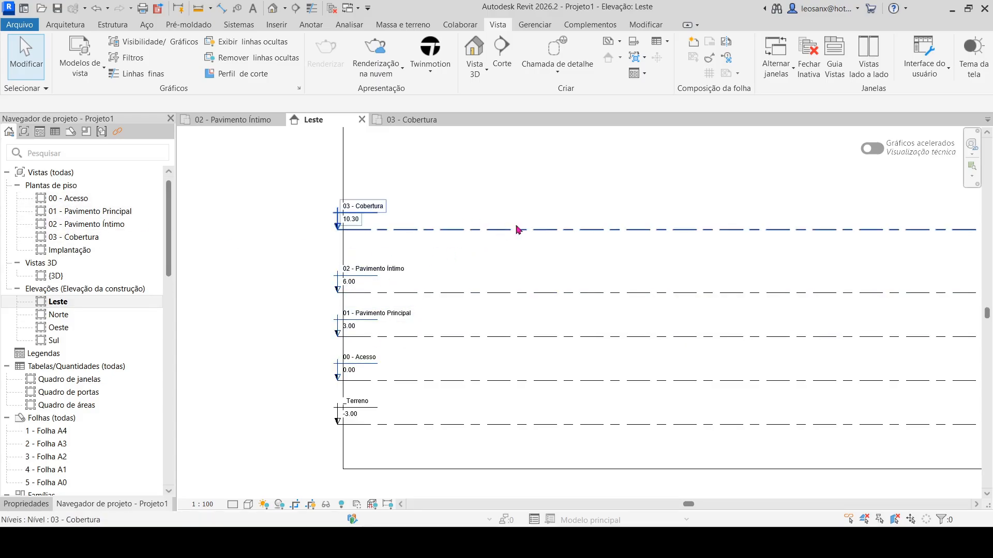
middle_drag(531, 192, 500, 211)
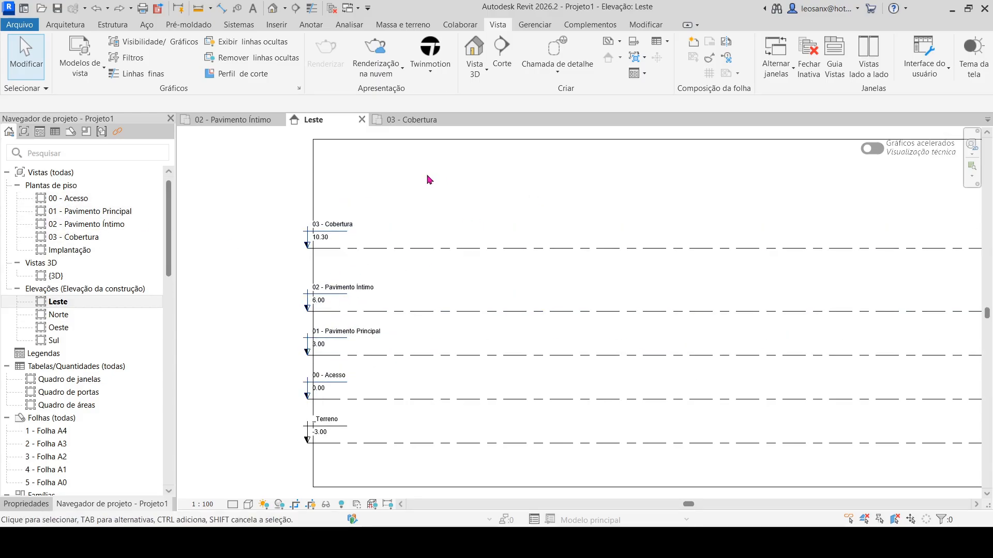
scroll(288, 327, up, 2)
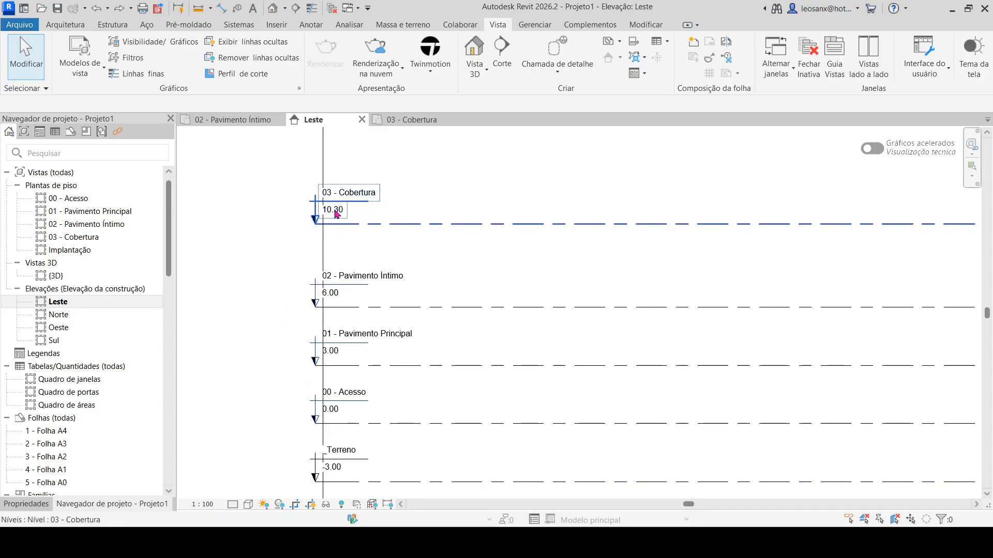
click(336, 214)
click(336, 210)
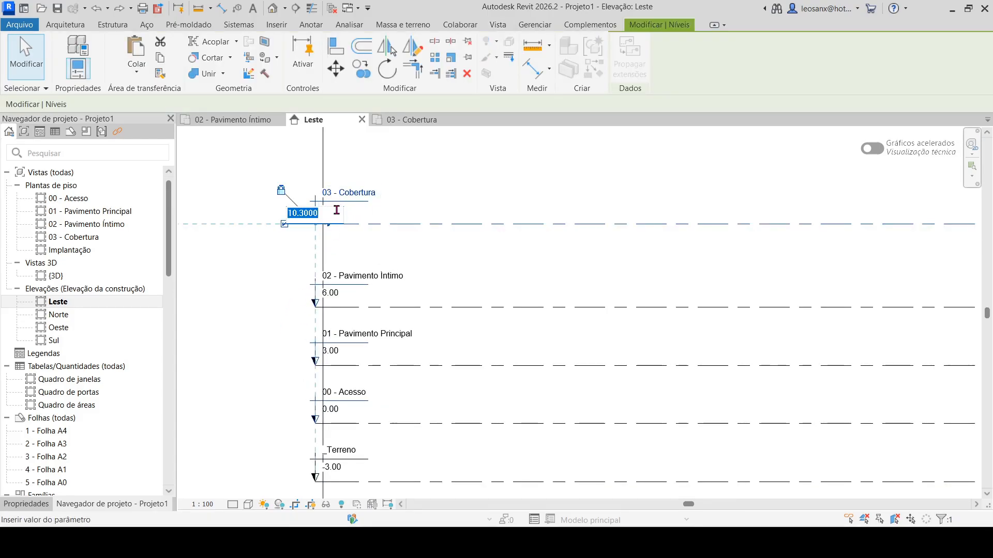
text(8.5)
key(Return)
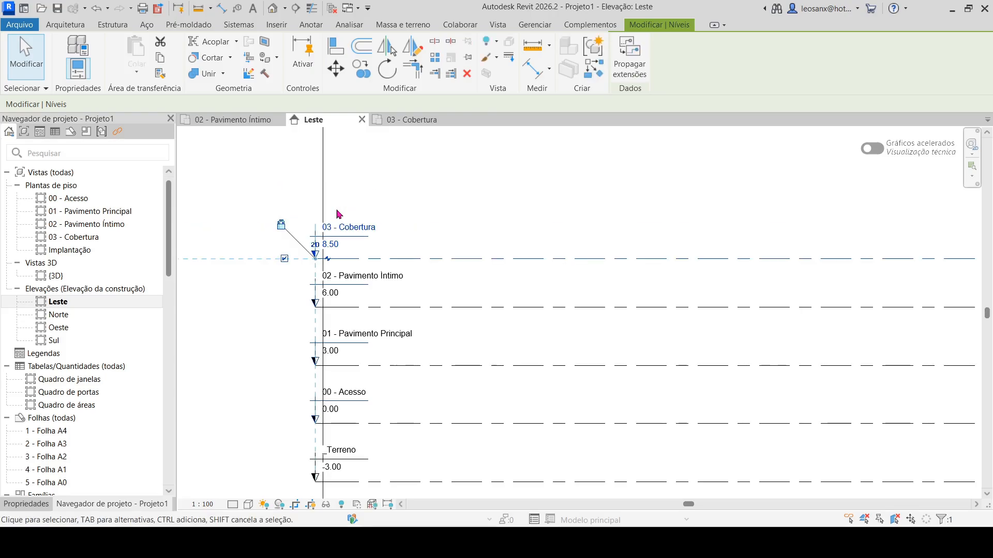
click(434, 202)
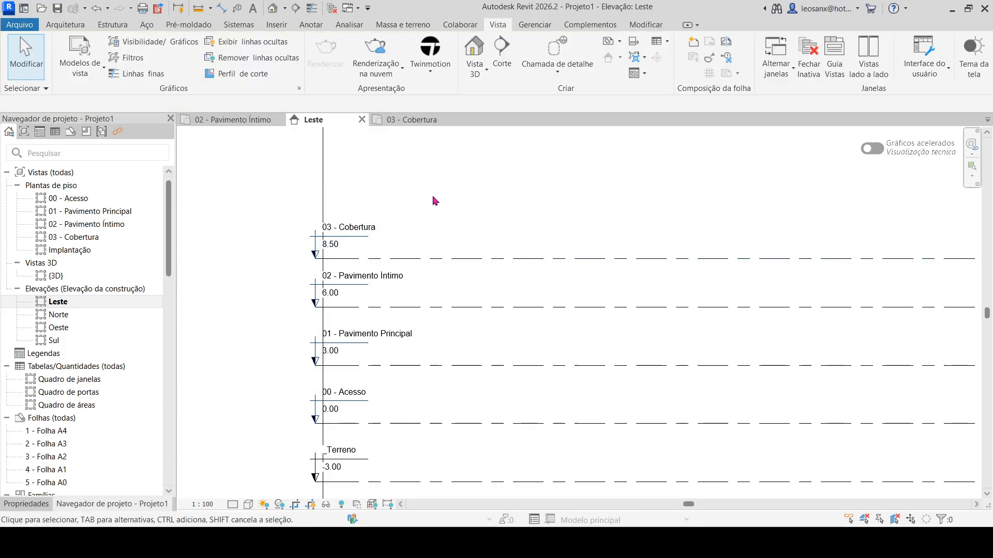
Set the elevation of the 02 - Pavimento Íntimo level to 5.5.
click(339, 301)
click(333, 295)
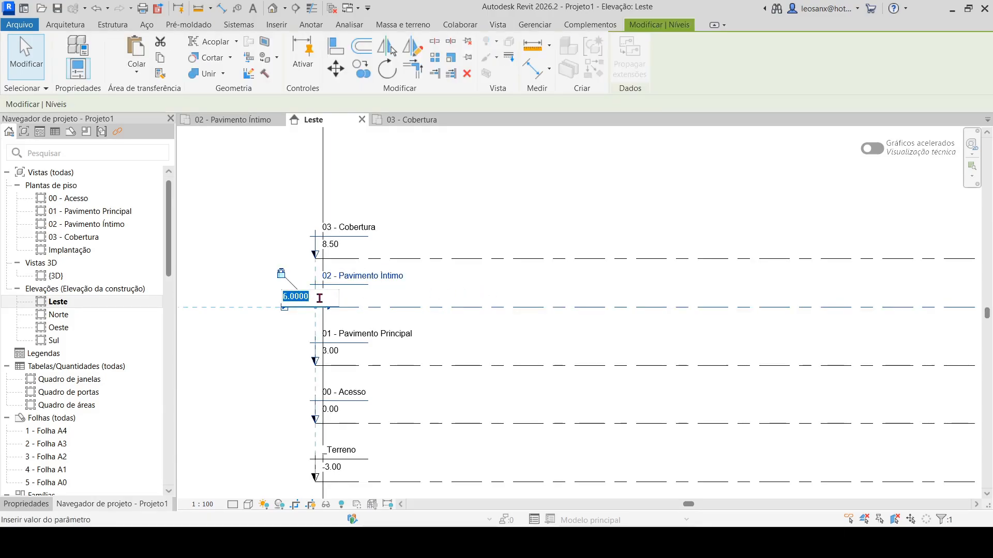
text(5.5)
key(Return)
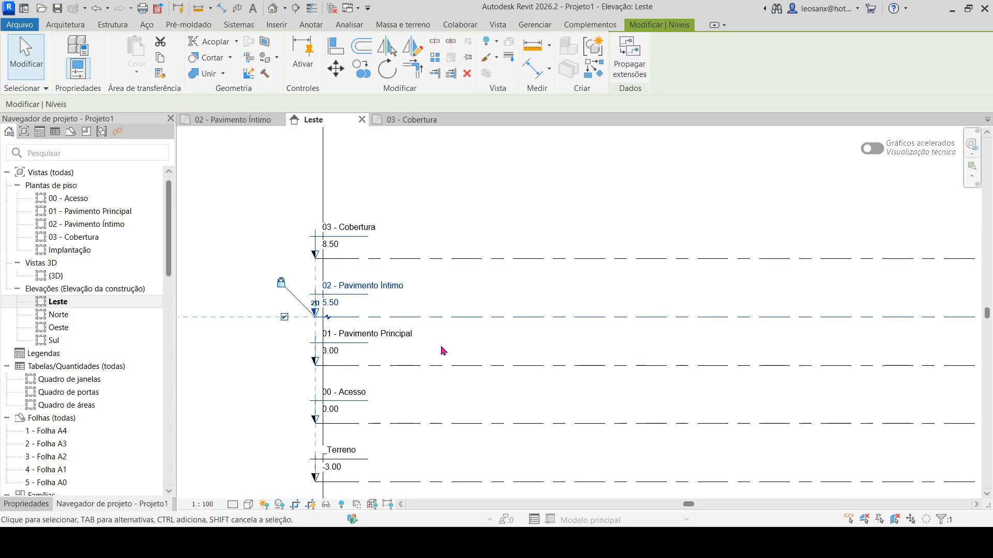
click(443, 351)
Set the elevation of the 01 - Pavimento Principal level to 2.50.
middle_drag(273, 405, 277, 302)
scroll(336, 248, up, 1)
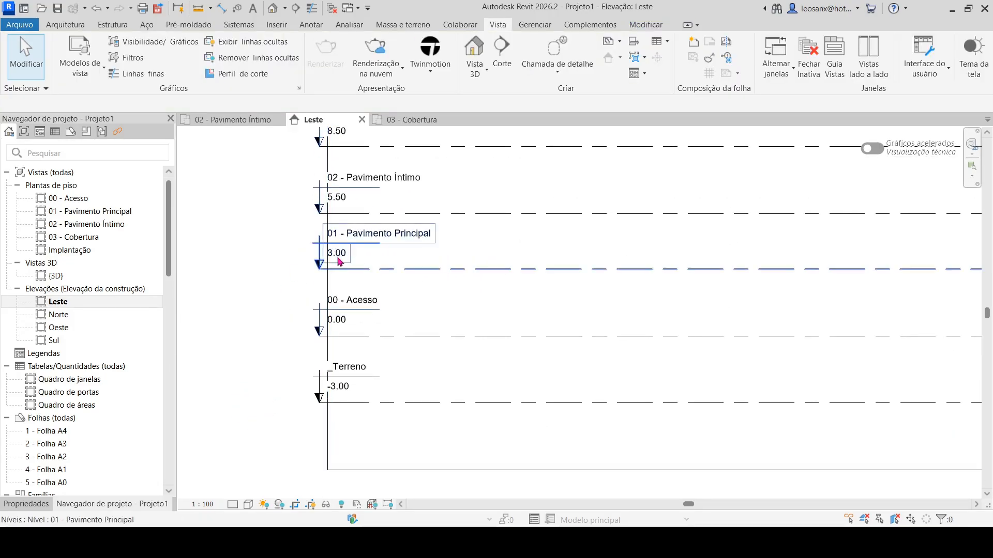
click(340, 261)
click(337, 258)
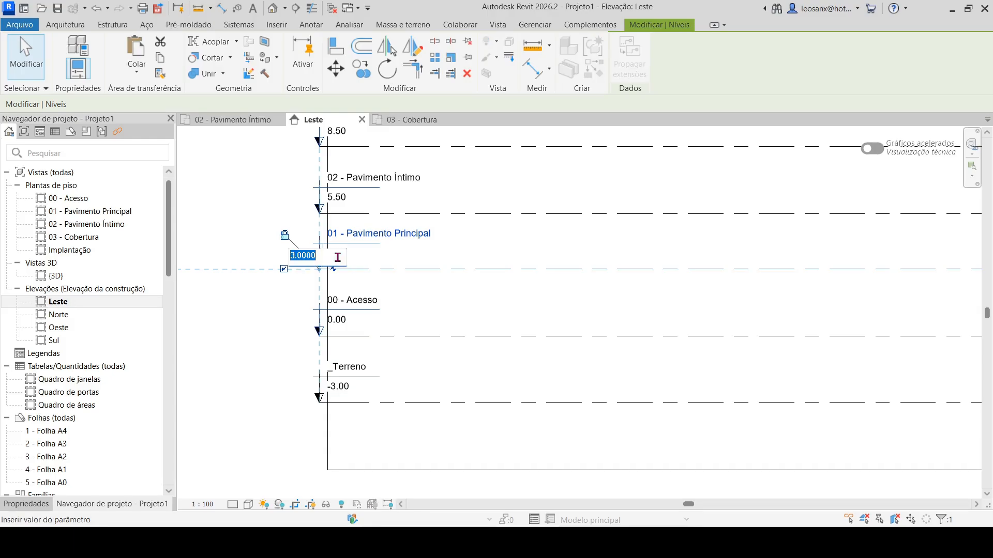
text(2.50)
key(Return)
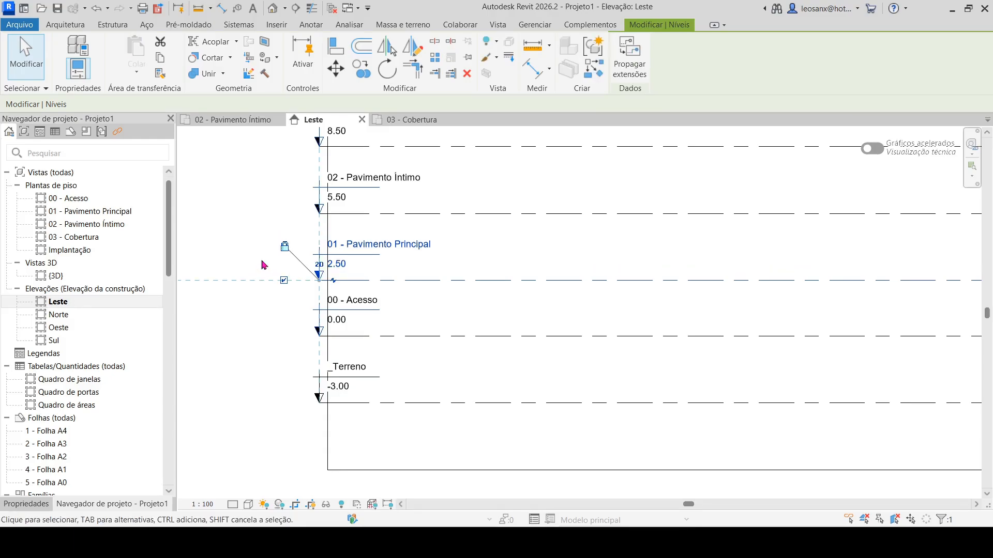
Set the elevation of the 00 - Acesso level to 1.5.
click(346, 323)
click(343, 321)
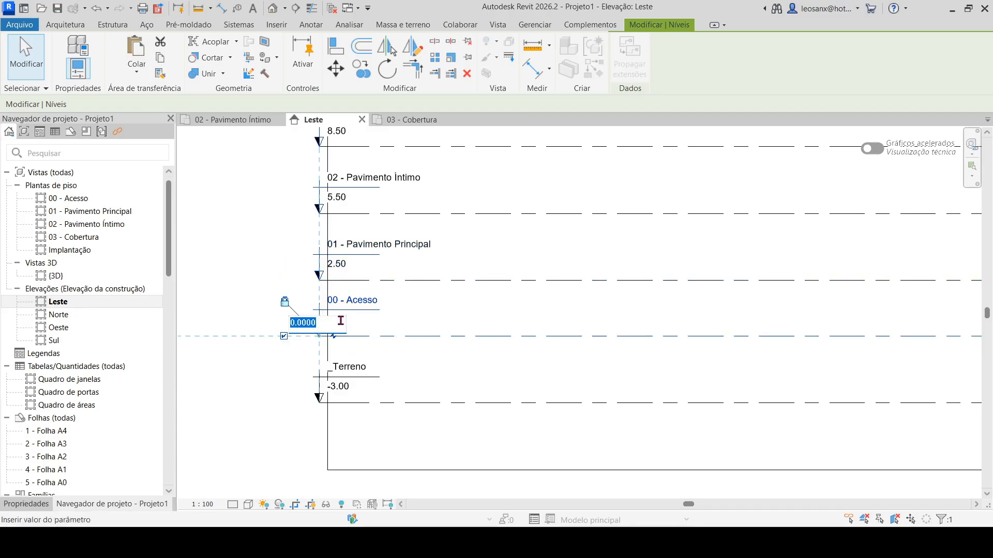
text(1.5)
key(Return)
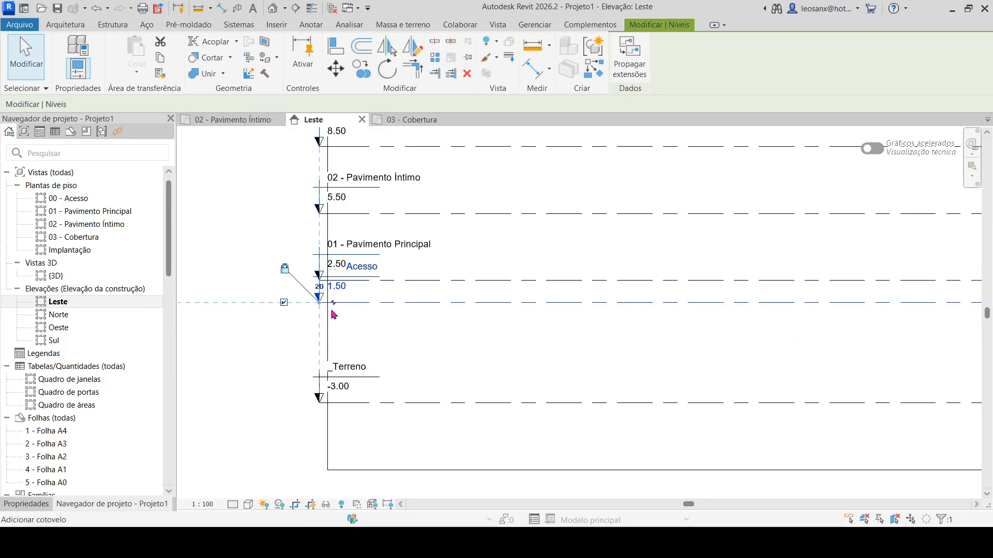
Unlock the 00 - Acesso level head from the other levels' alignment and extend it outward, clear of the 01 - Pavimento Principal head.
click(258, 348)
scroll(297, 303, up, 4)
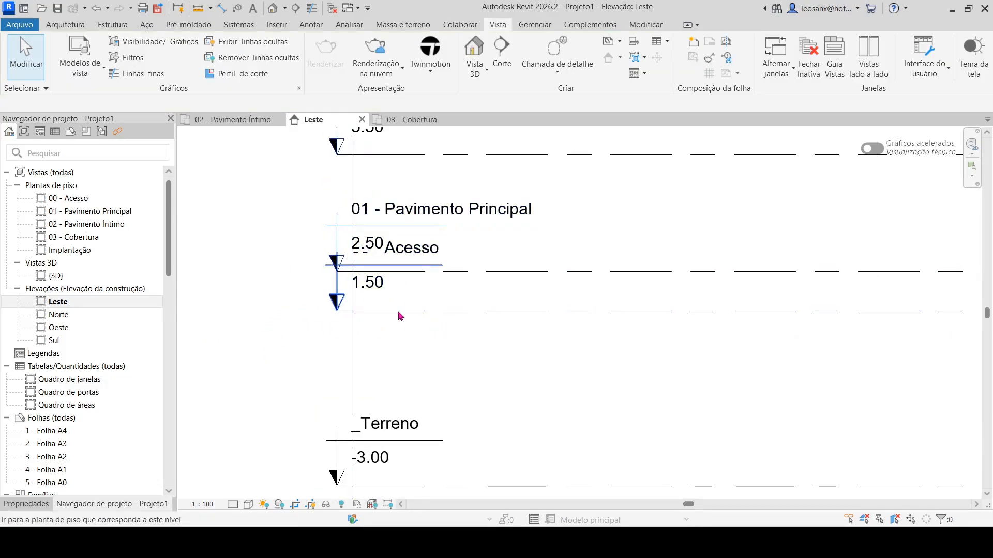
scroll(375, 339, down, 2)
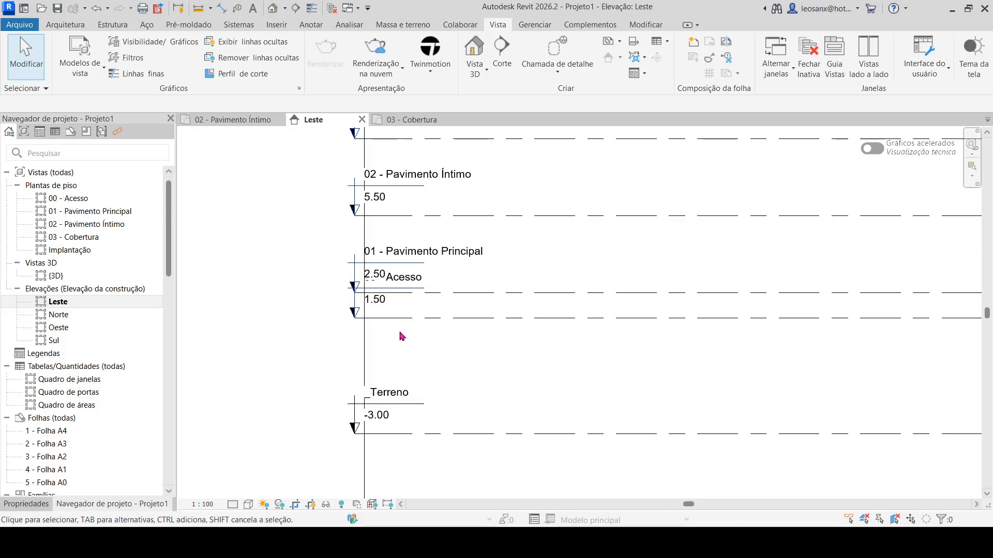
click(519, 318)
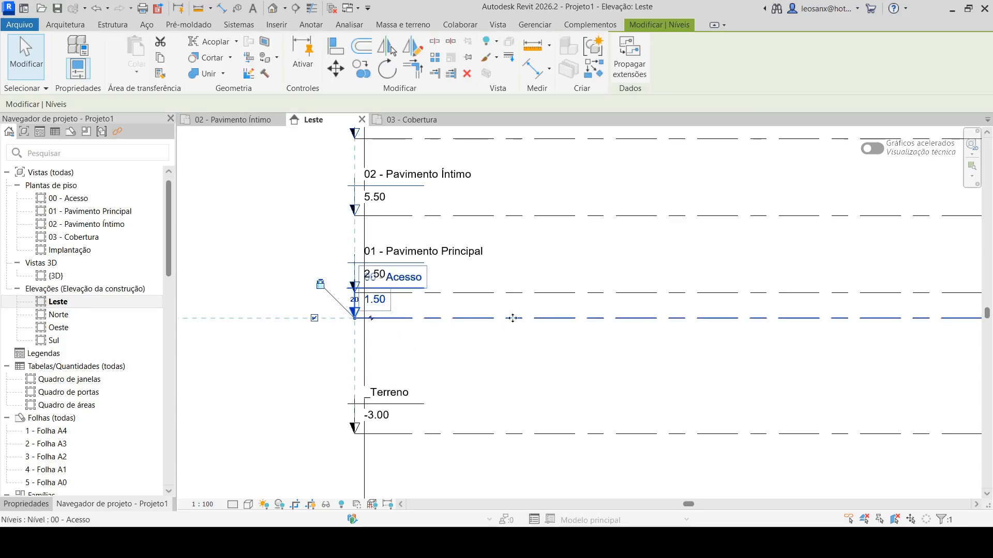
click(320, 286)
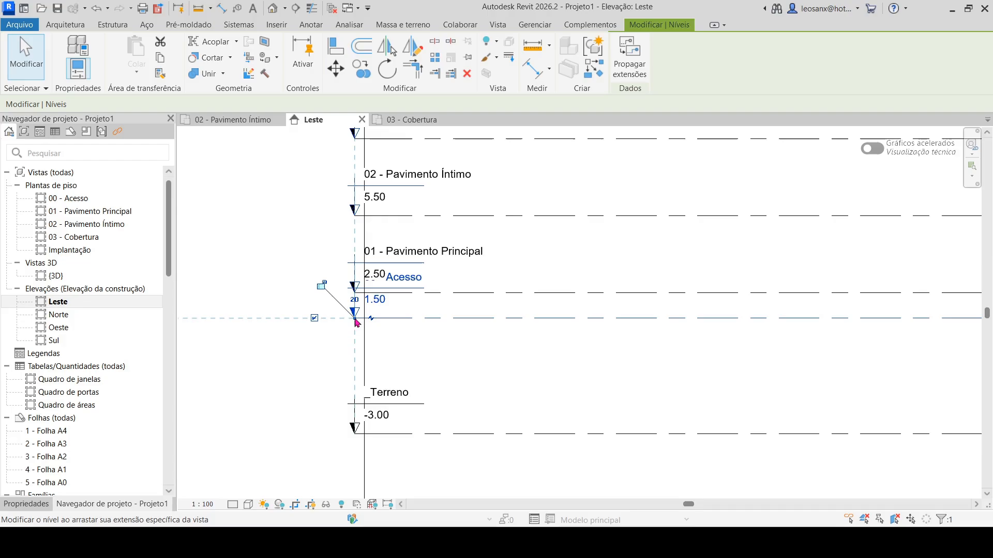
drag(356, 320, 272, 318)
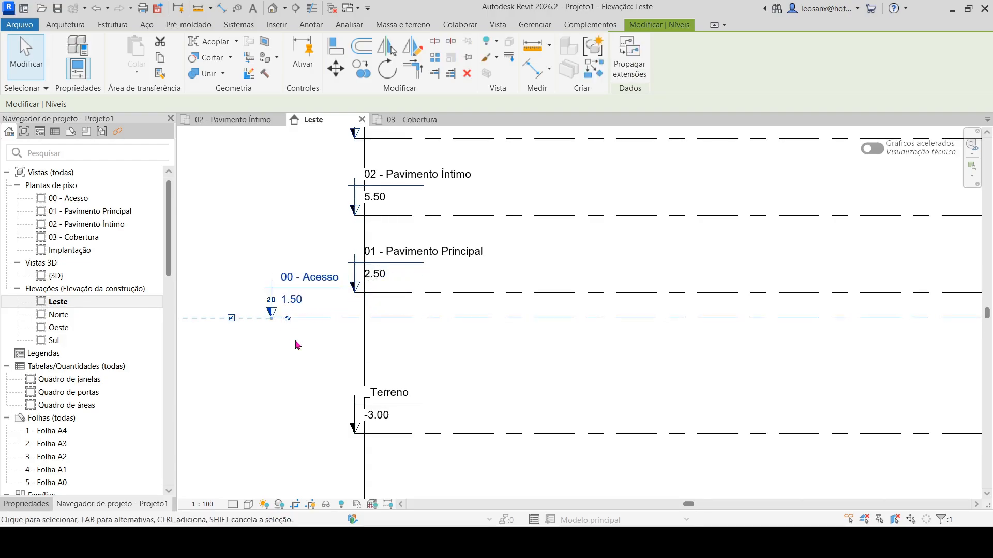
click(305, 352)
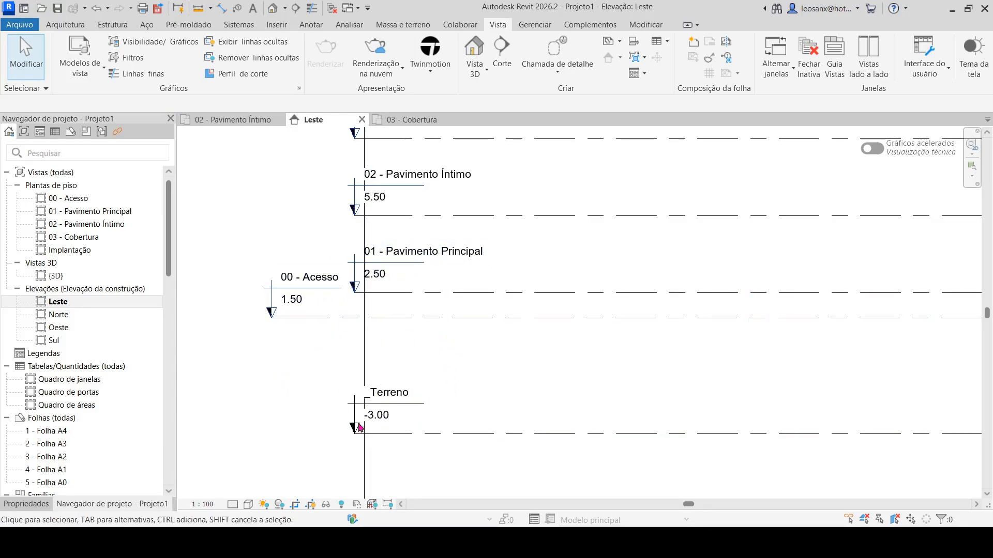
Set the elevation of the _Terreno level to 0.
click(385, 421)
click(384, 416)
click(384, 418)
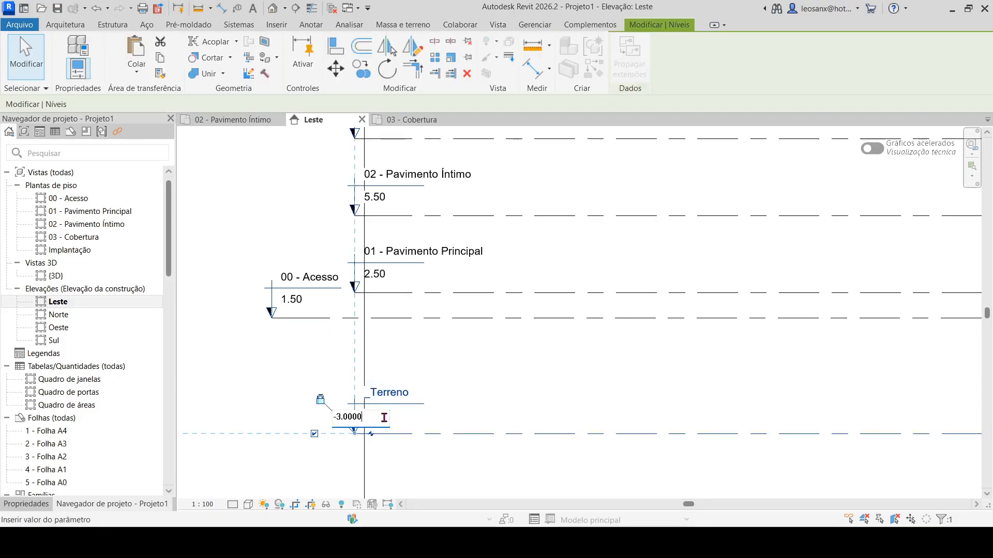
drag(385, 417, 329, 417)
text(0)
key(Return)
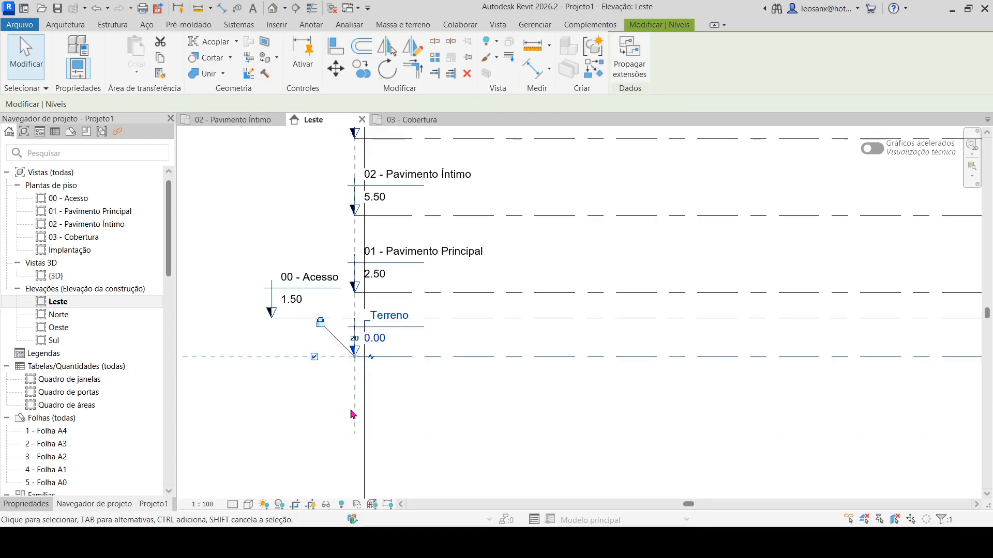
click(607, 445)
scroll(326, 372, down, 5)
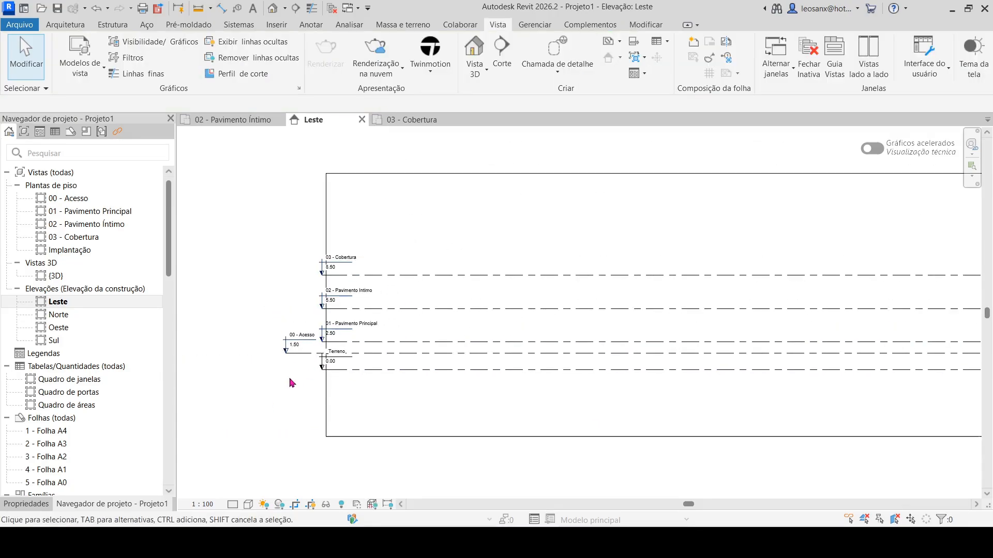
scroll(378, 310, up, 2)
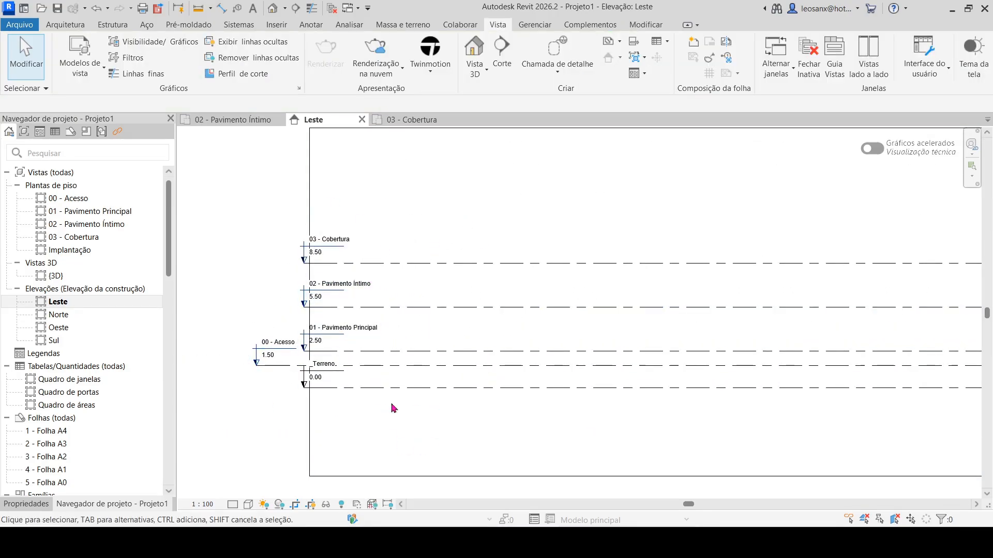
scroll(513, 216, up, 1)
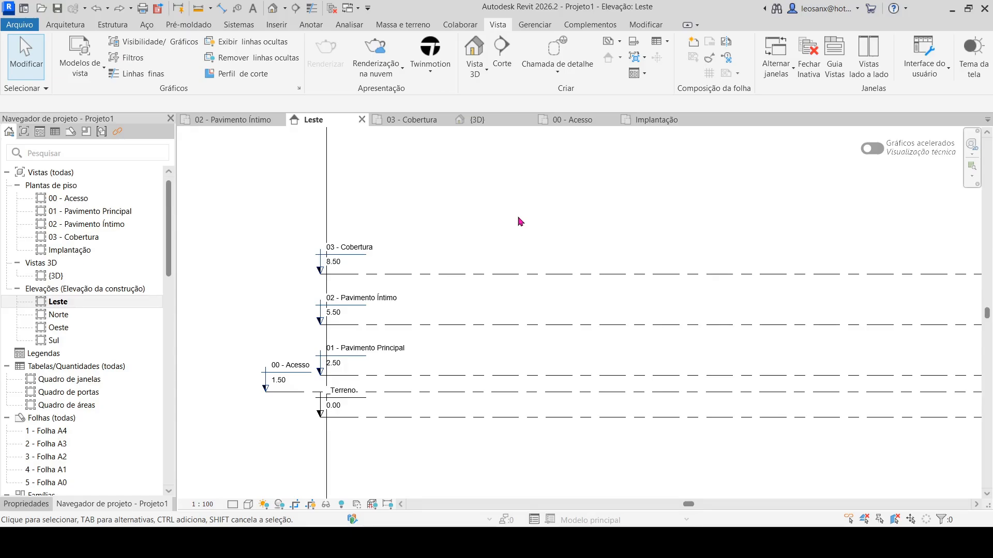
In the Implantação floor plan, start a sketched toposolid and draw a rectangular boundary about 34 m wide by 43 m high.
double_click(78, 251)
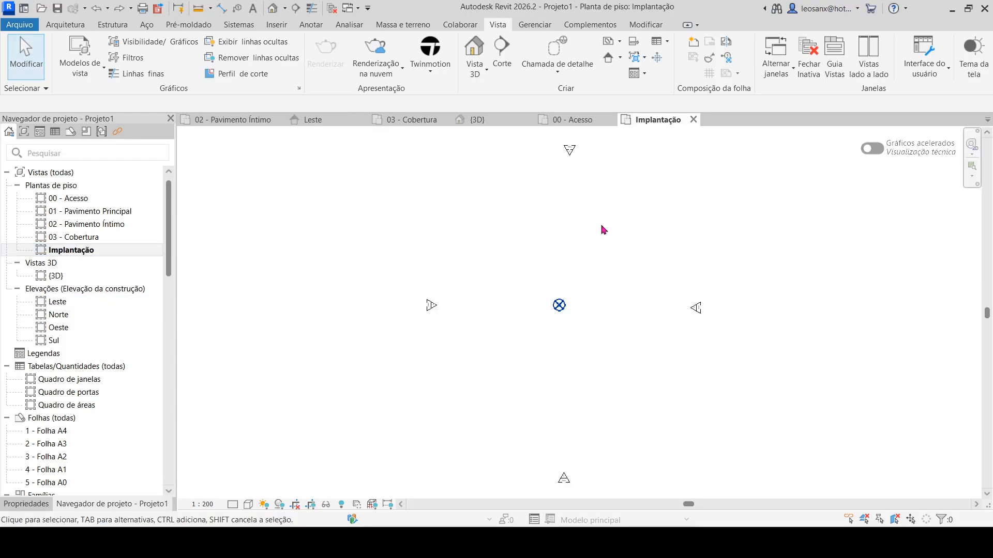
click(405, 25)
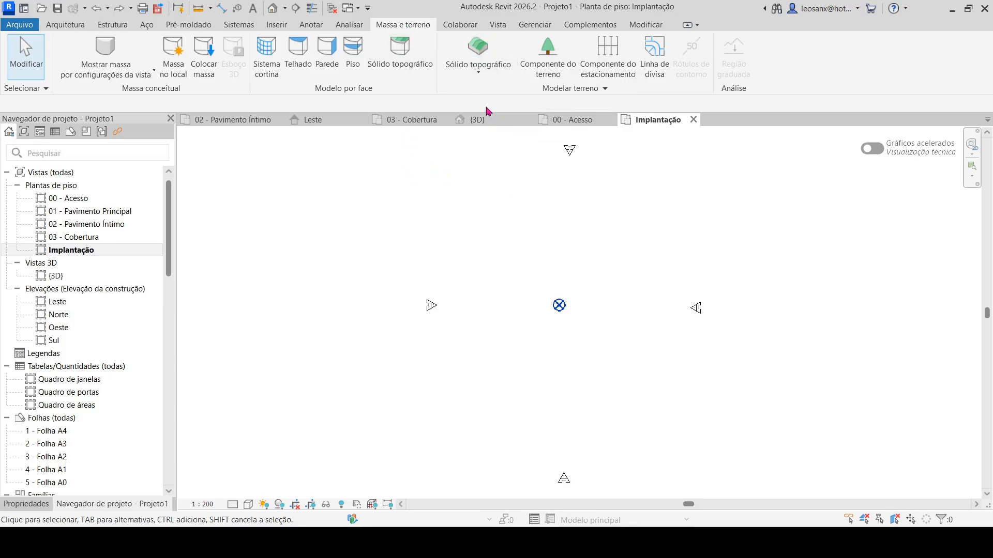
click(478, 75)
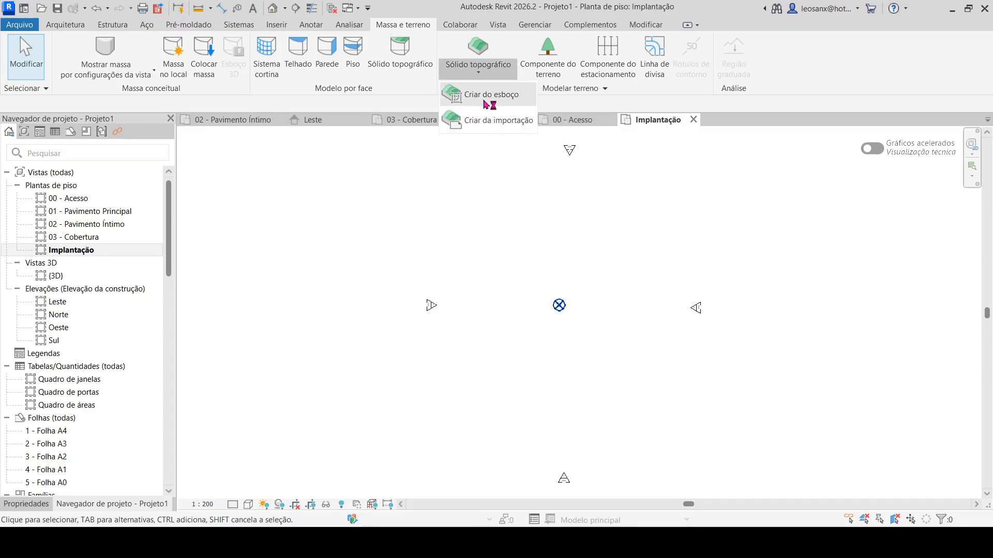
click(488, 98)
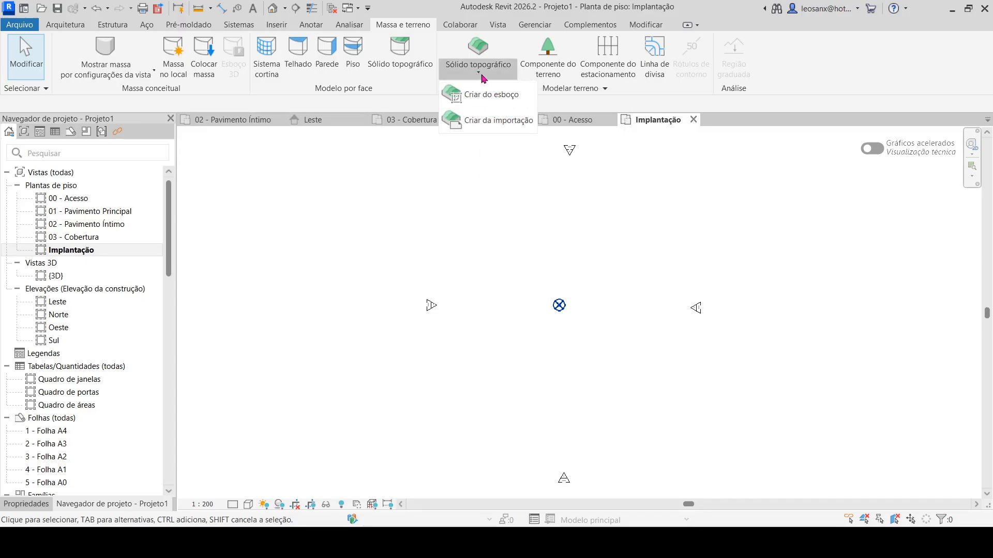
click(482, 77)
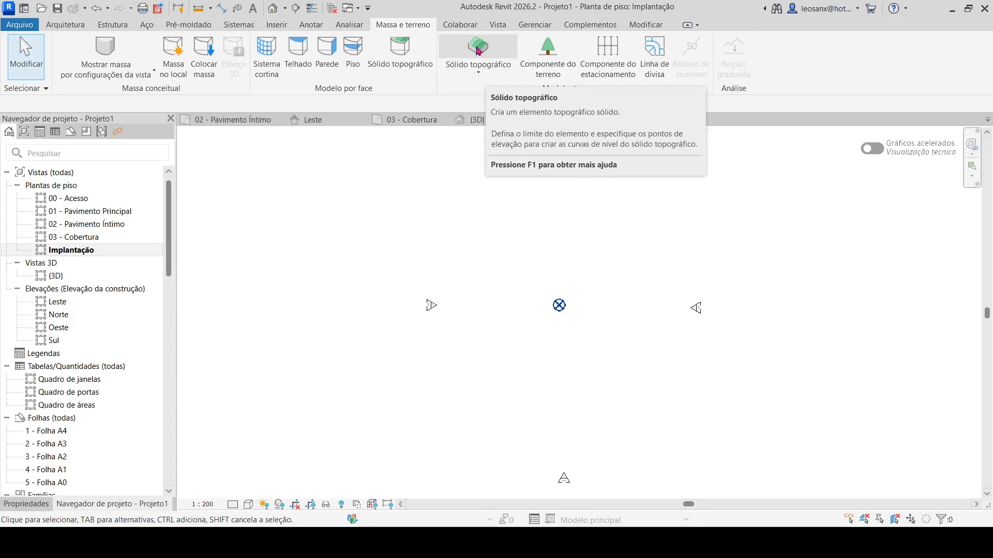
click(478, 50)
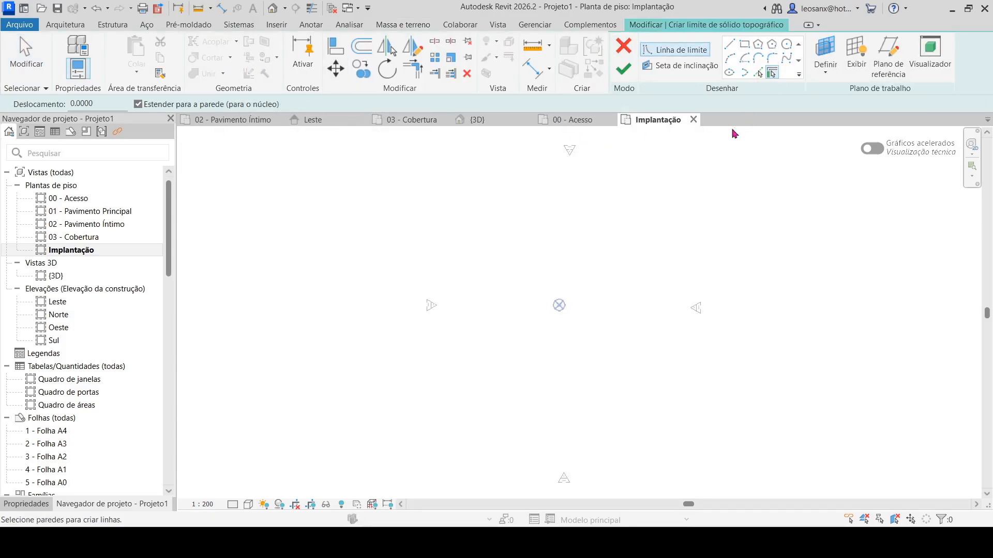
click(745, 45)
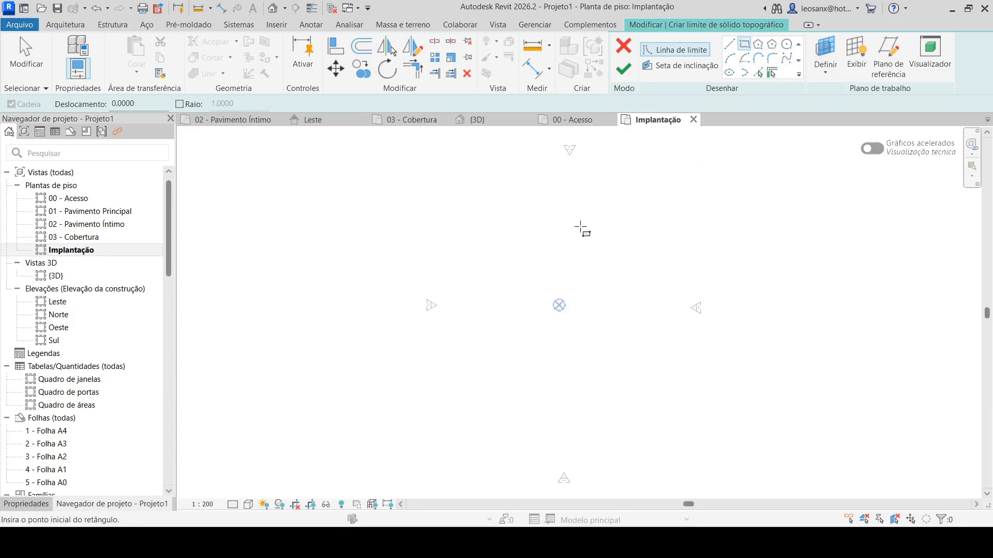
click(481, 191)
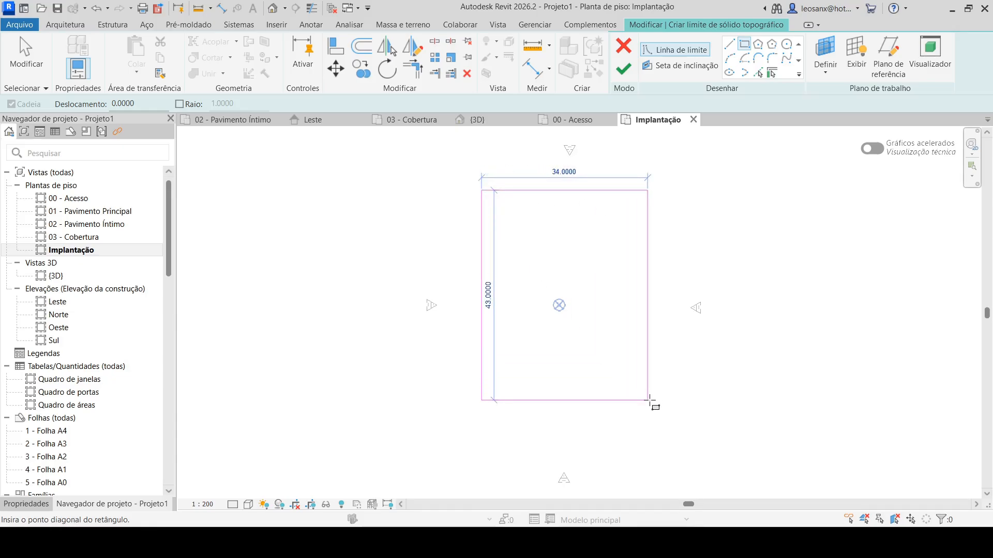
click(647, 401)
click(25, 55)
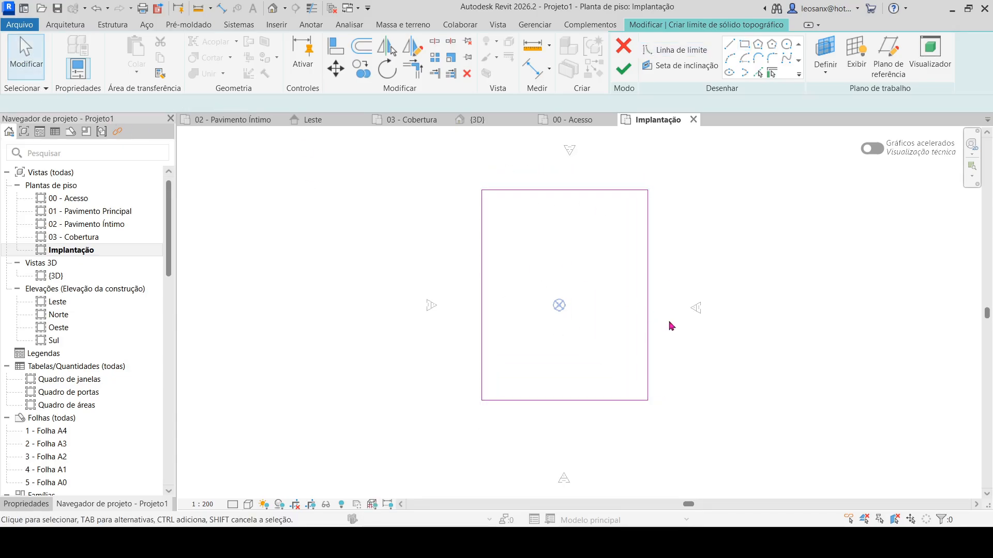
Resize the toposolid boundary rectangle to 32 m wide and 48 m high.
click(648, 360)
click(572, 426)
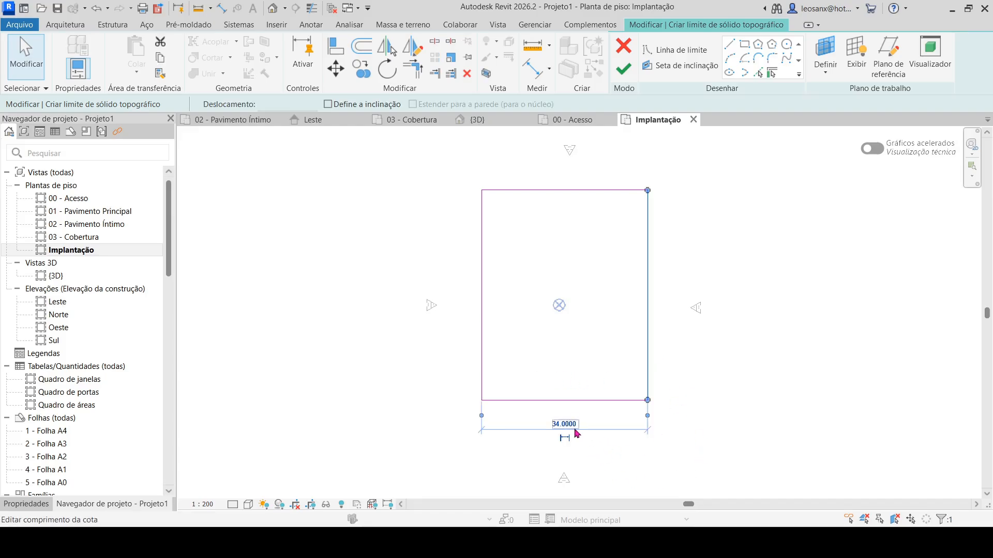
text(32)
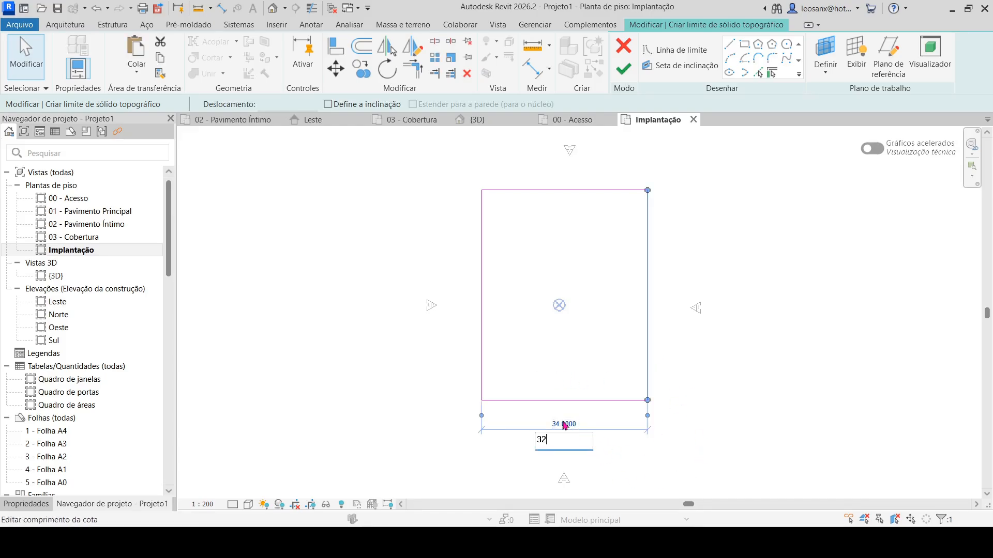
key(Return)
click(611, 190)
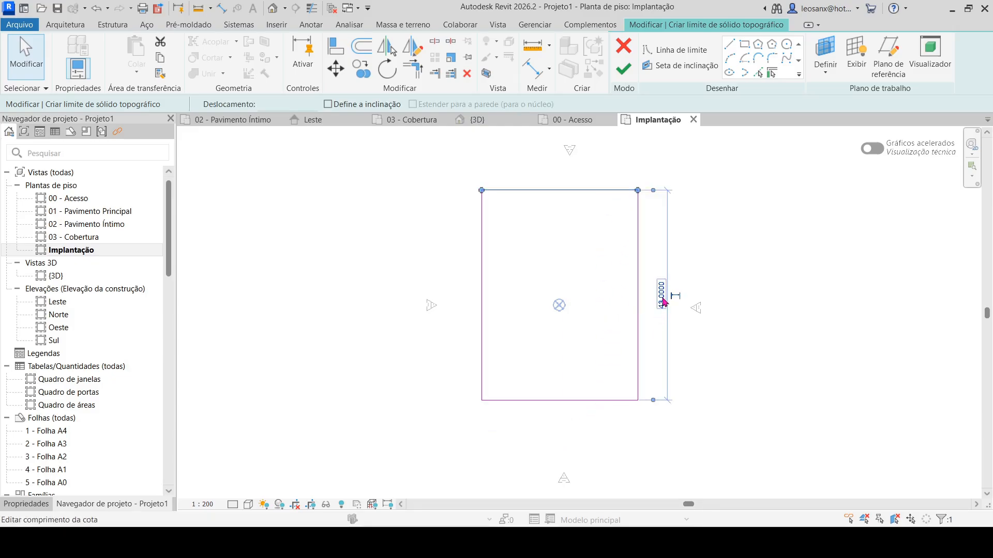
click(663, 296)
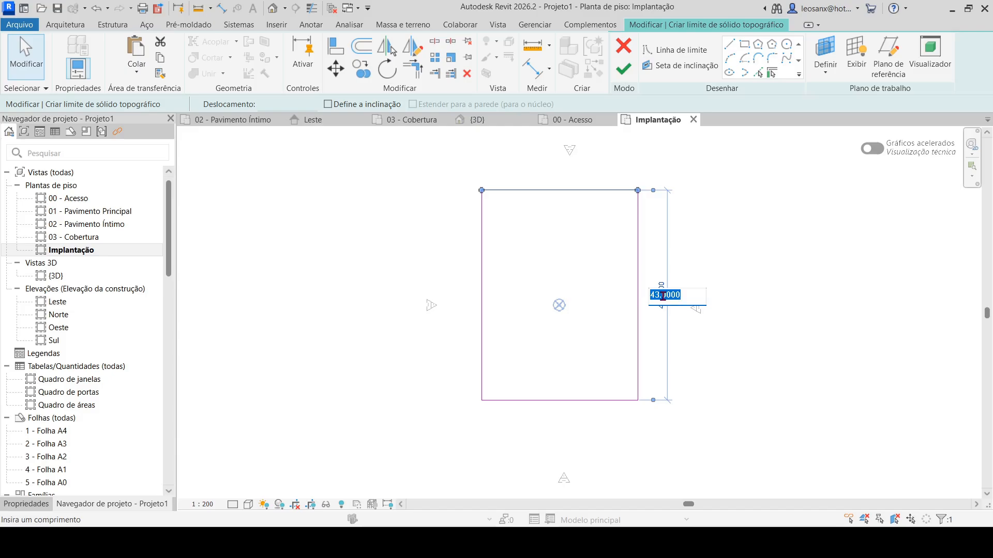
text(48)
key(Return)
Move the whole boundary rectangle down so it sits roughly centred between the elevation markers, and finish the toposolid sketch.
drag(463, 160, 645, 421)
drag(639, 310, 643, 346)
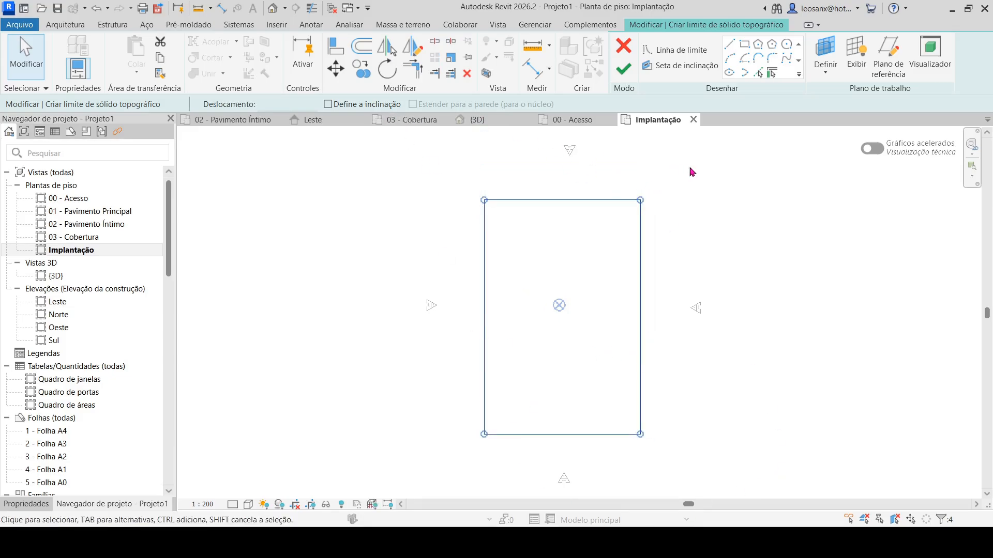
click(693, 189)
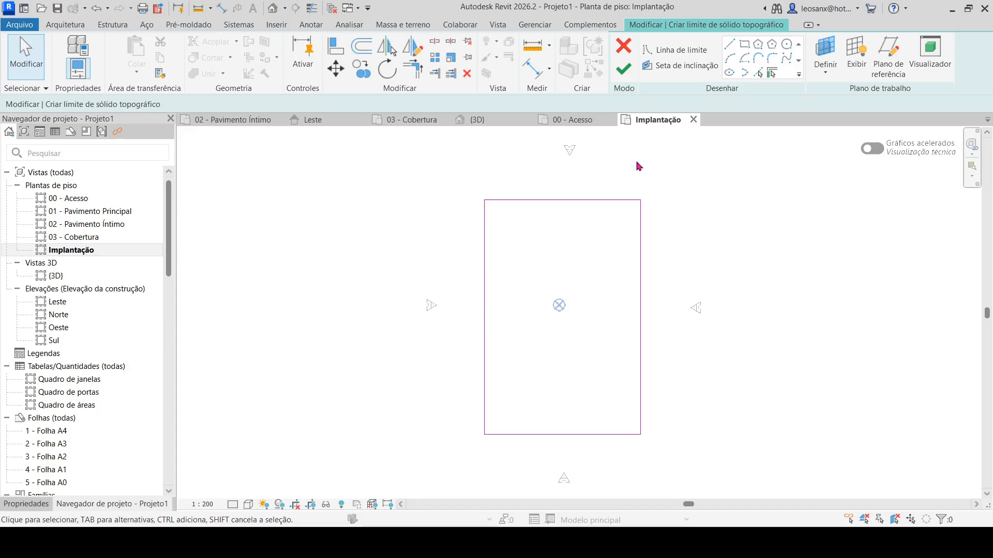
click(625, 70)
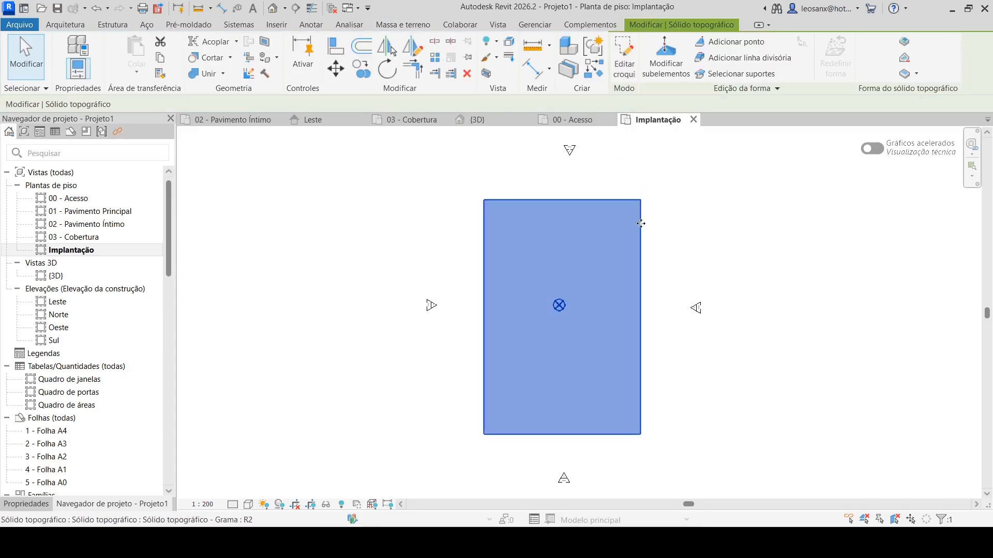
Select the toposolid in the {3D} view and set its level to _Terreno.
double_click(56, 276)
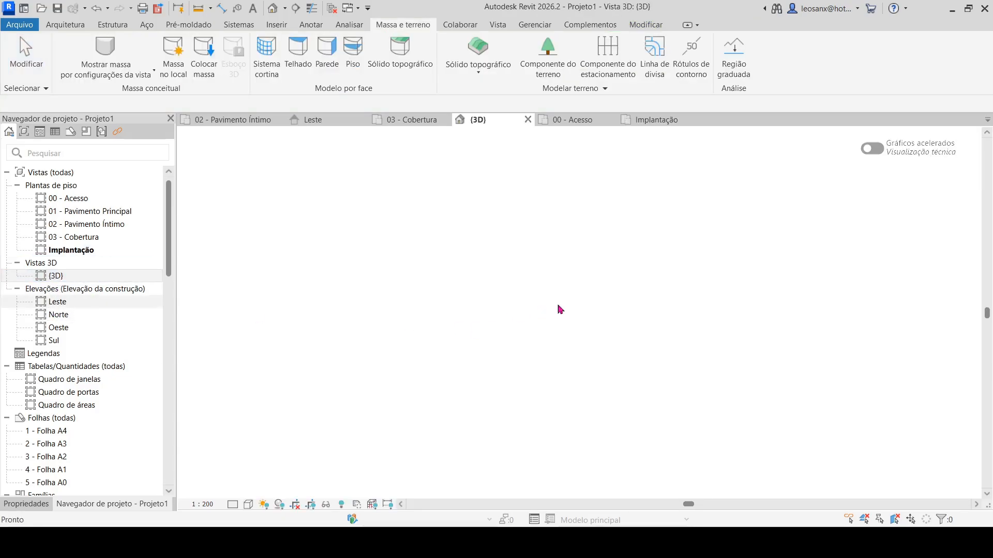
click(476, 266)
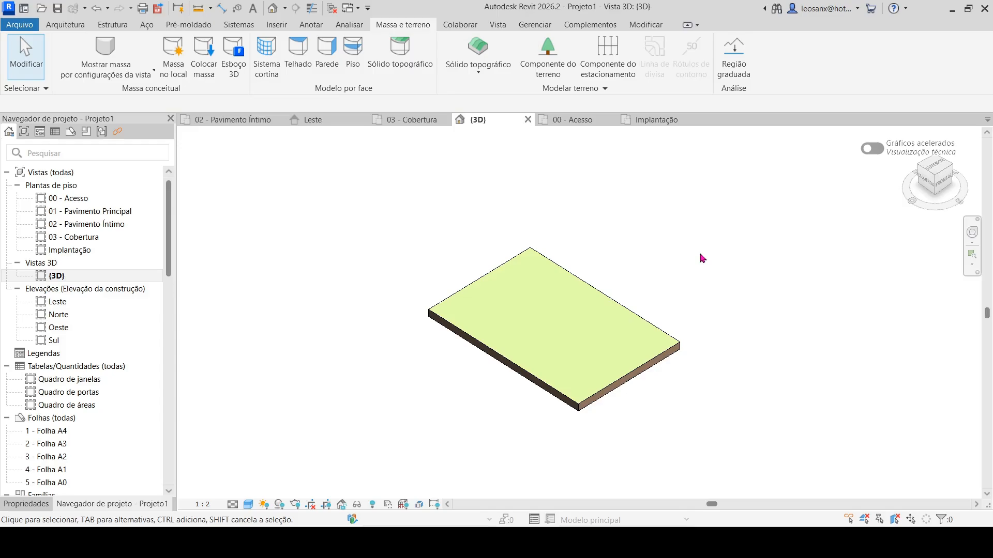
click(581, 281)
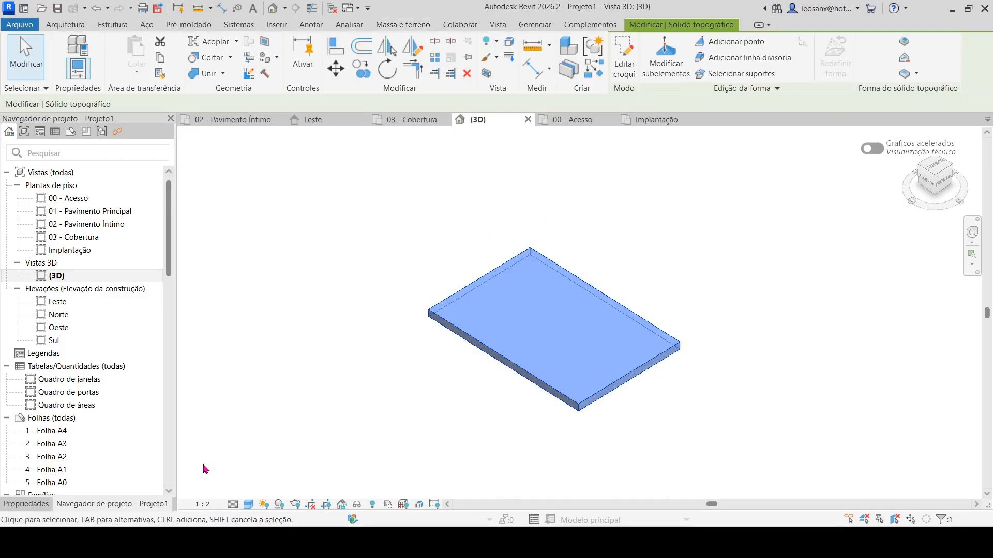
click(27, 504)
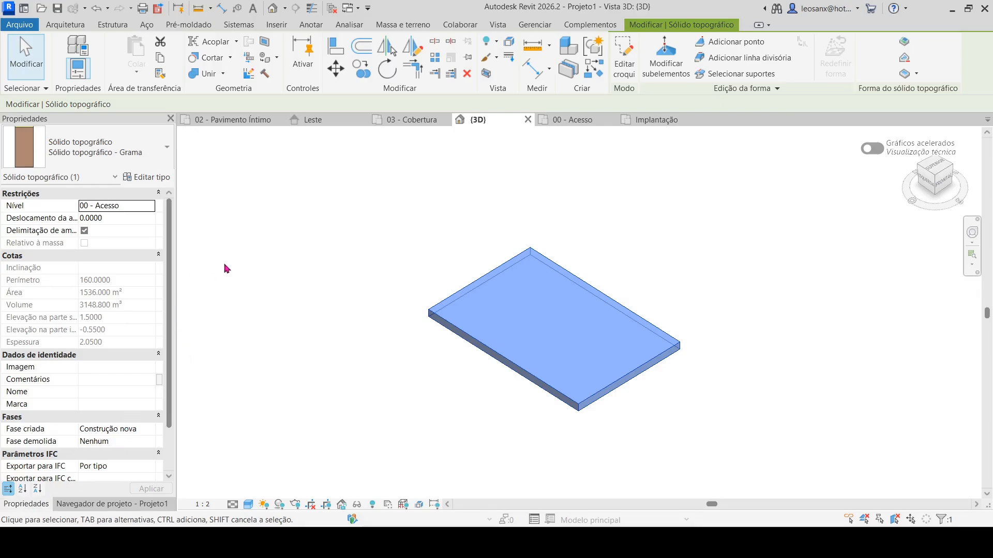
click(150, 207)
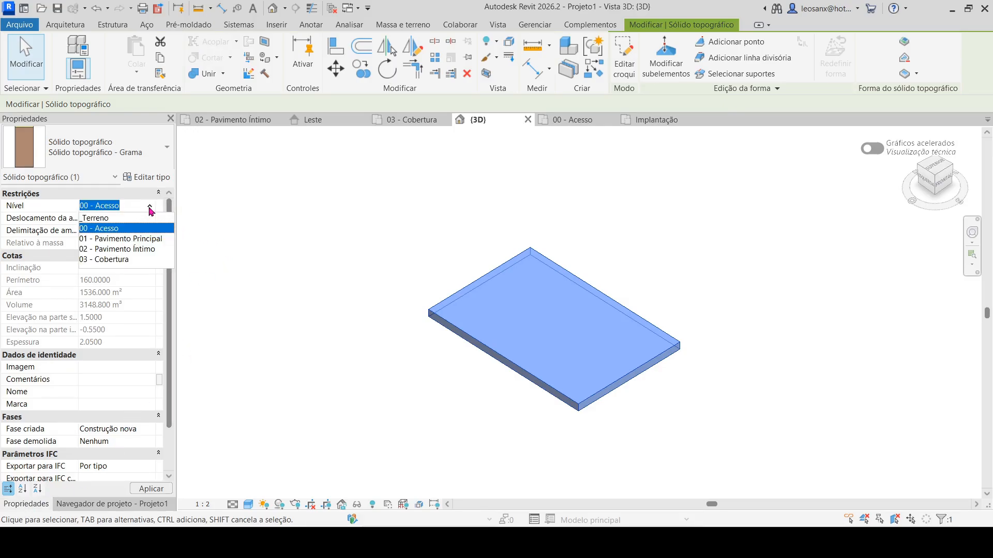
click(100, 218)
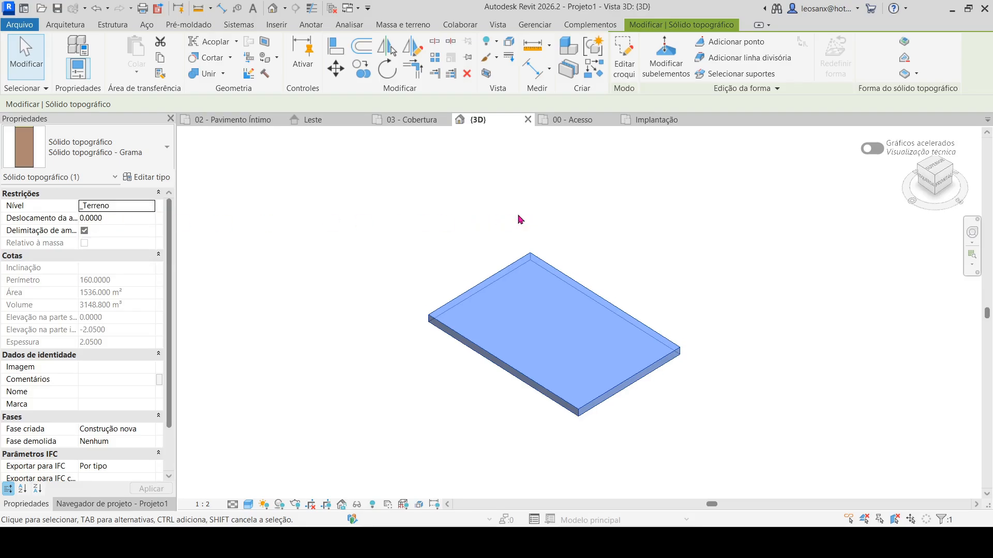
Open the Leste elevation and check the toposolid's height against the level lines.
click(112, 504)
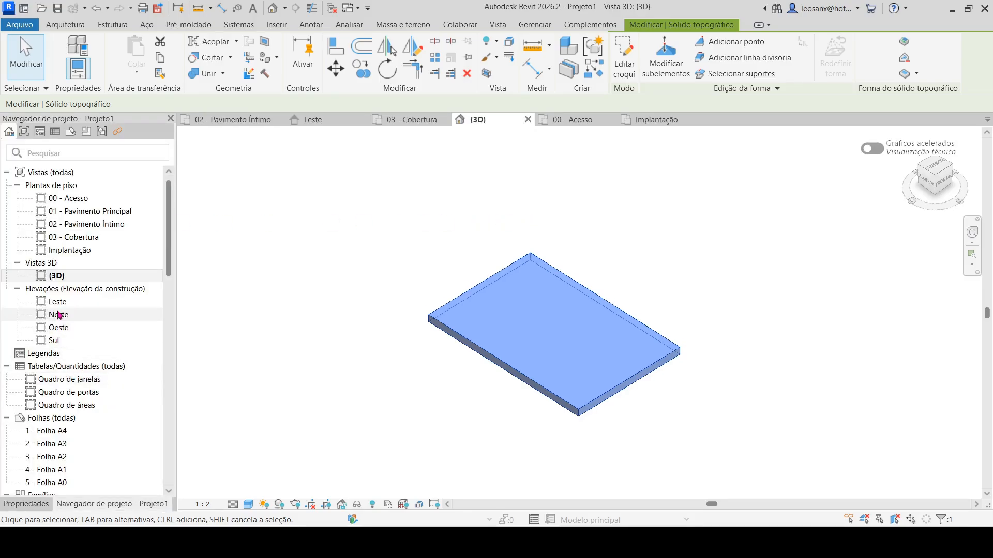
double_click(58, 301)
click(399, 407)
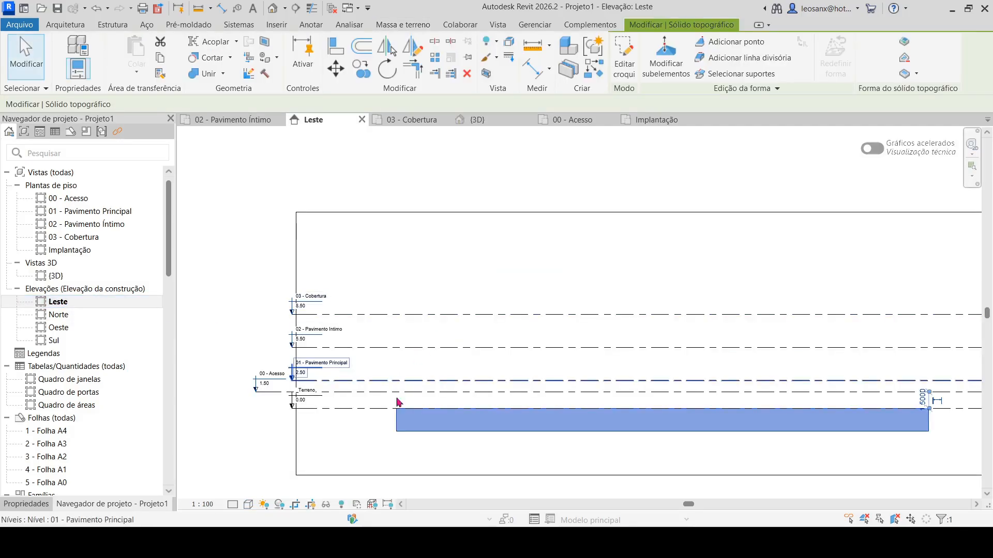
Clear the toposolid selection in the Leste elevation and return to the {3D} view.
scroll(421, 463, up, 3)
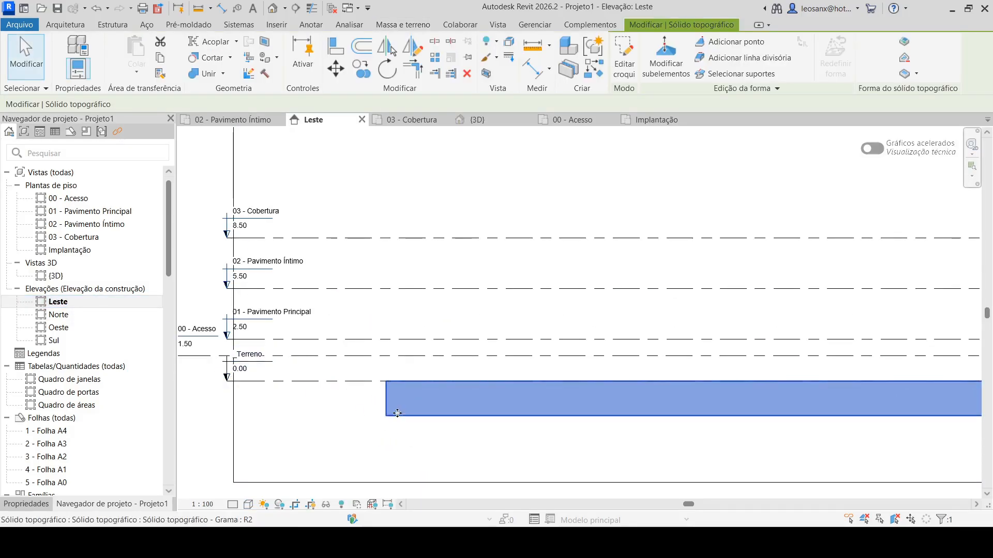
scroll(441, 242, down, 2)
click(527, 226)
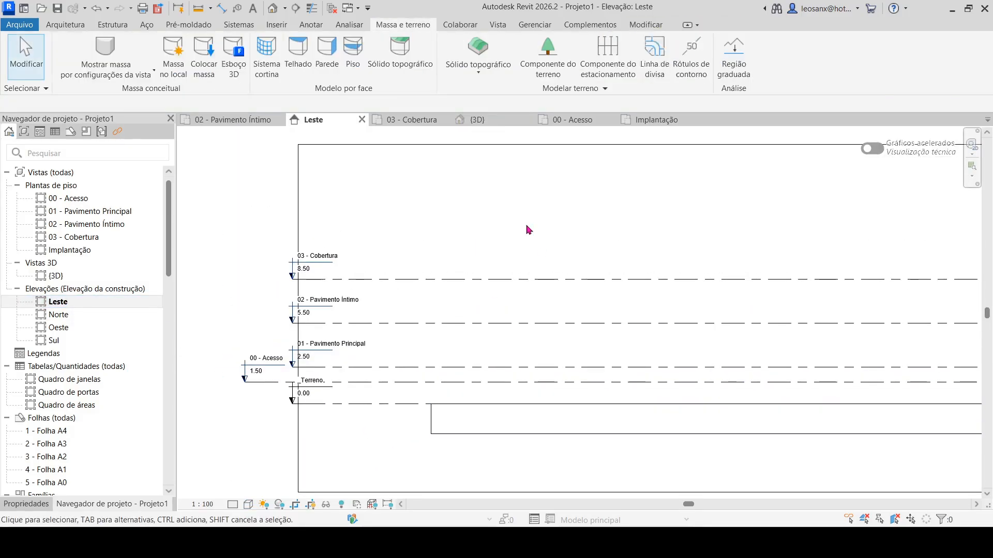
double_click(56, 276)
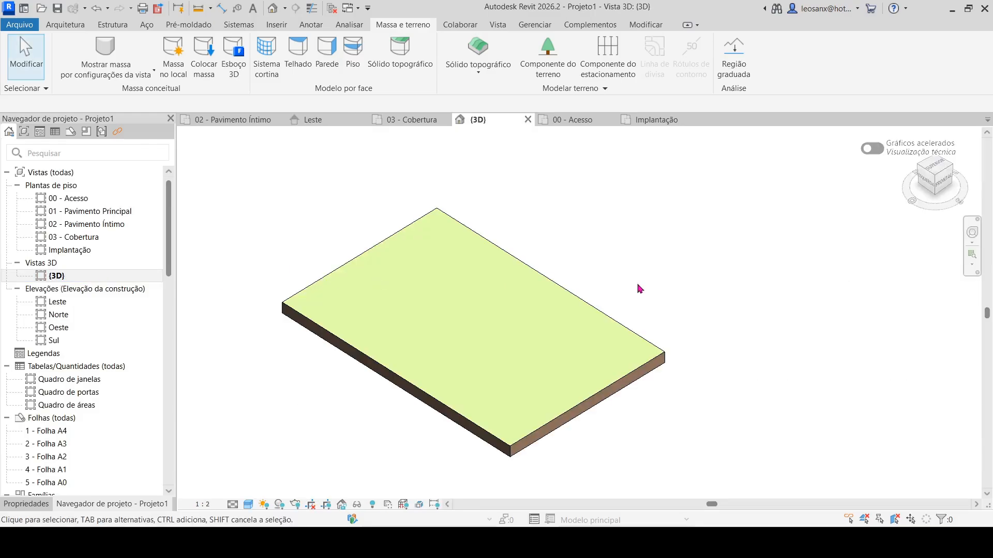
scroll(573, 269, up, 2)
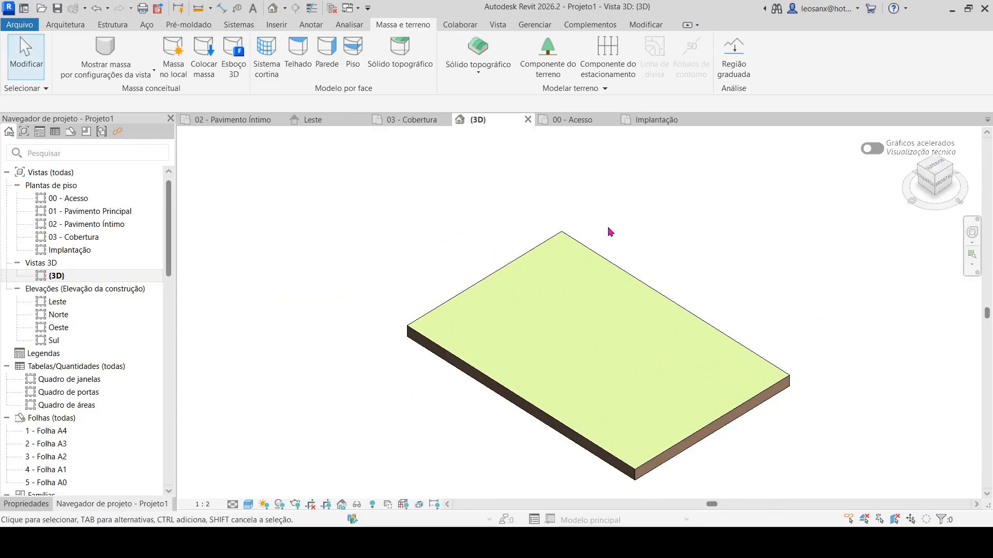
Start modifying the toposolid's sub-elements and set the elevation of its right-hand corner point in the {3D} view to 2 m.
click(583, 252)
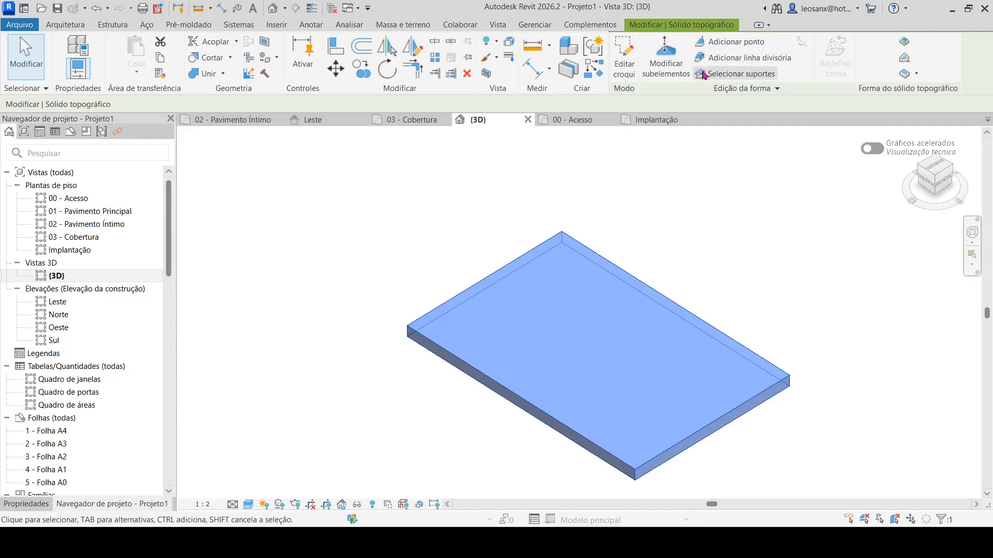
click(720, 77)
click(579, 252)
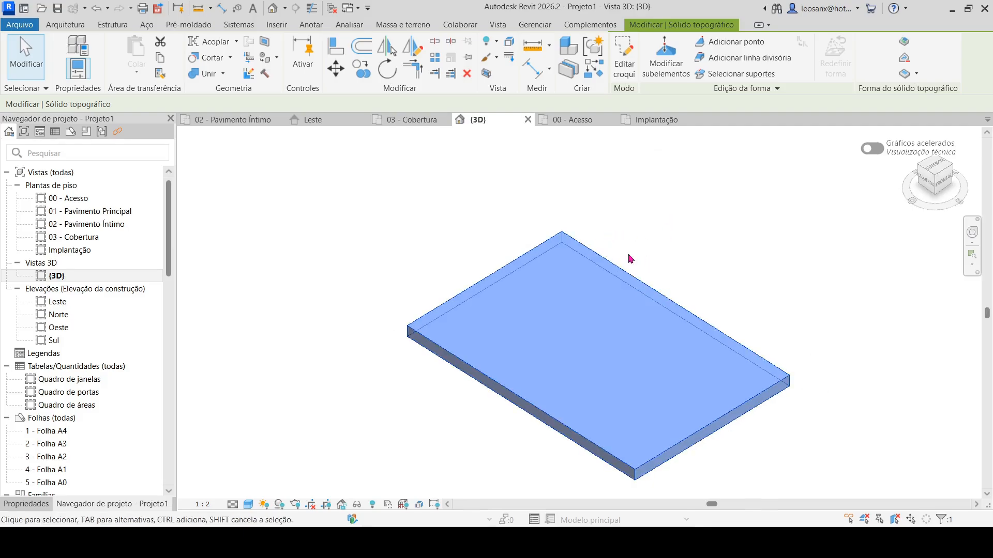
click(666, 57)
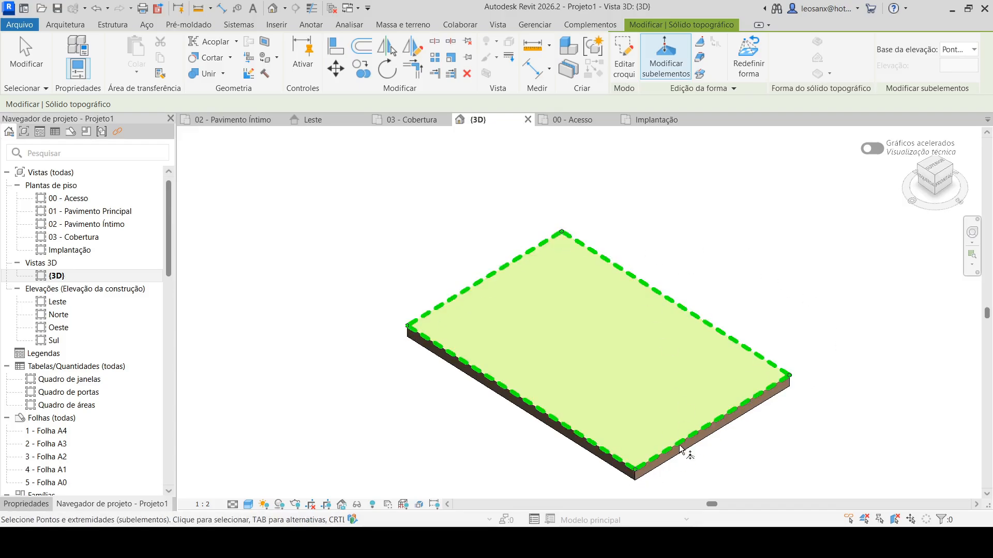
click(635, 470)
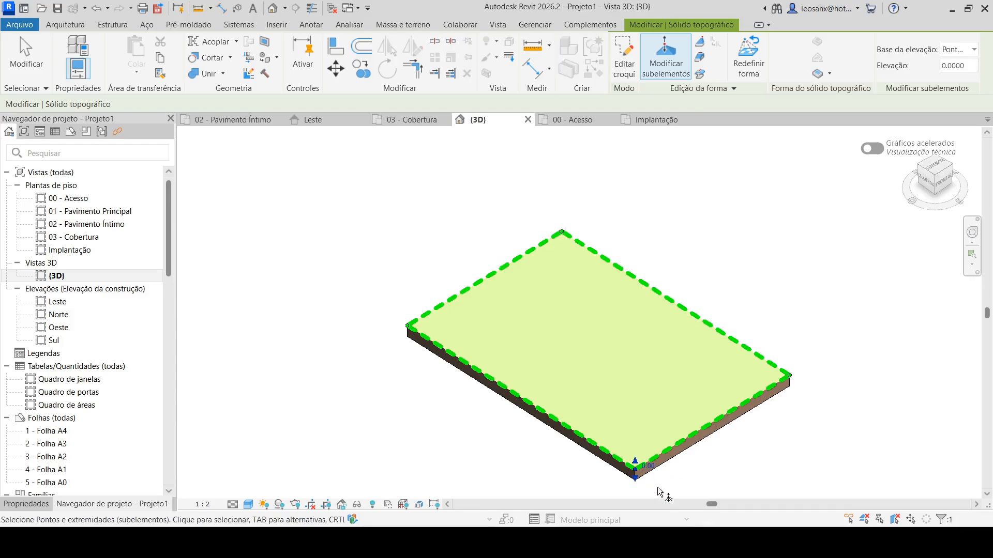
scroll(667, 493, up, 1)
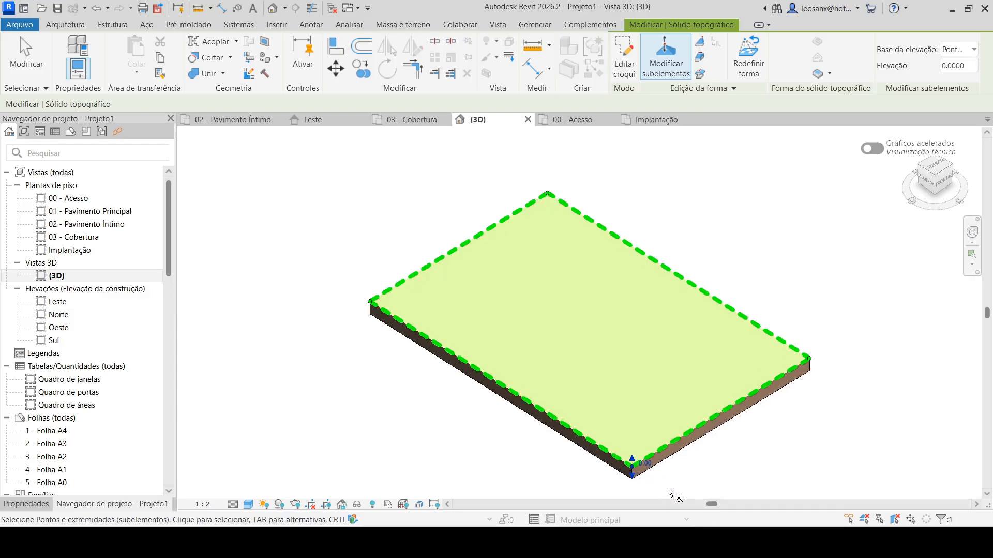
click(811, 359)
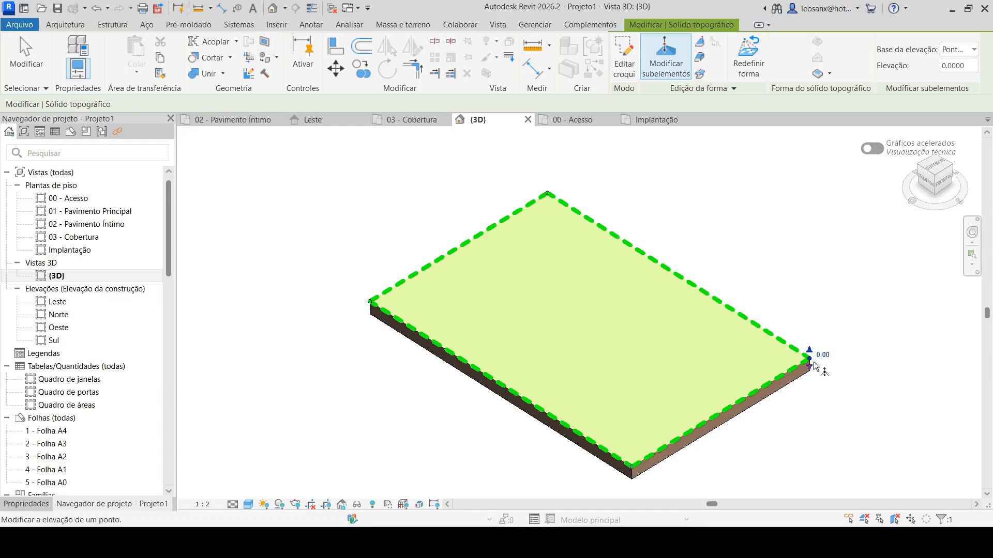
click(823, 355)
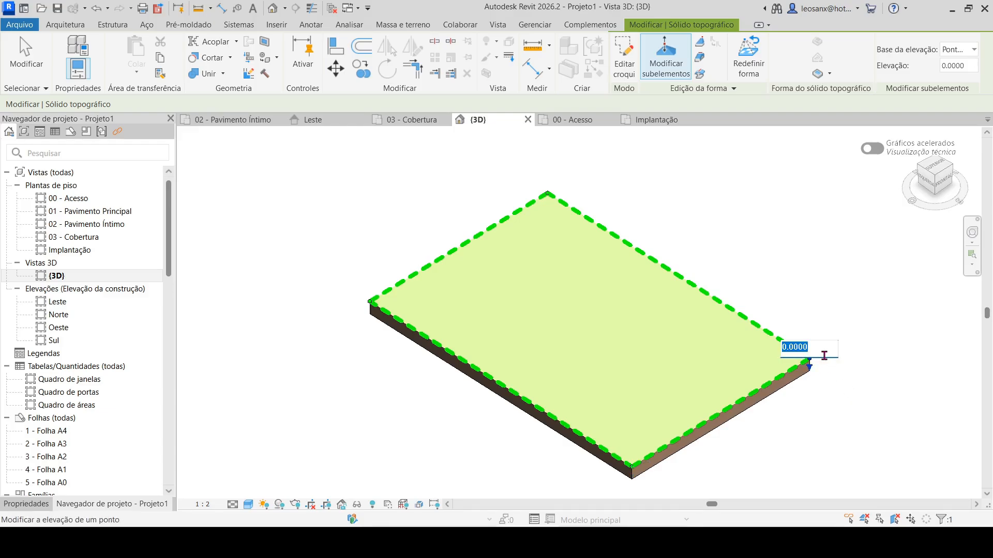
text(2)
key(Return)
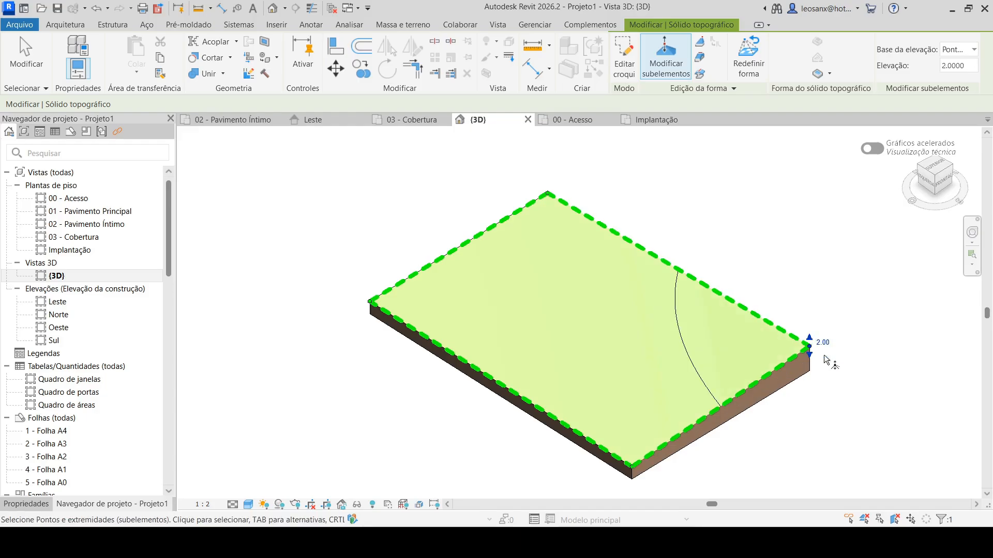
Set the elevation of the toposolid's left-hand corner point in the {3D} view to 4 m.
click(370, 302)
click(381, 298)
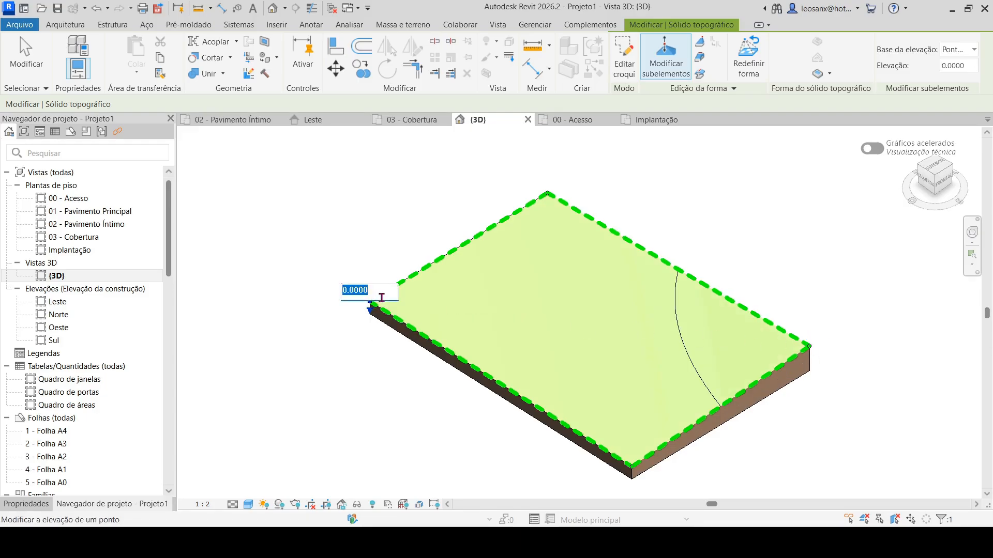
text(4)
key(Return)
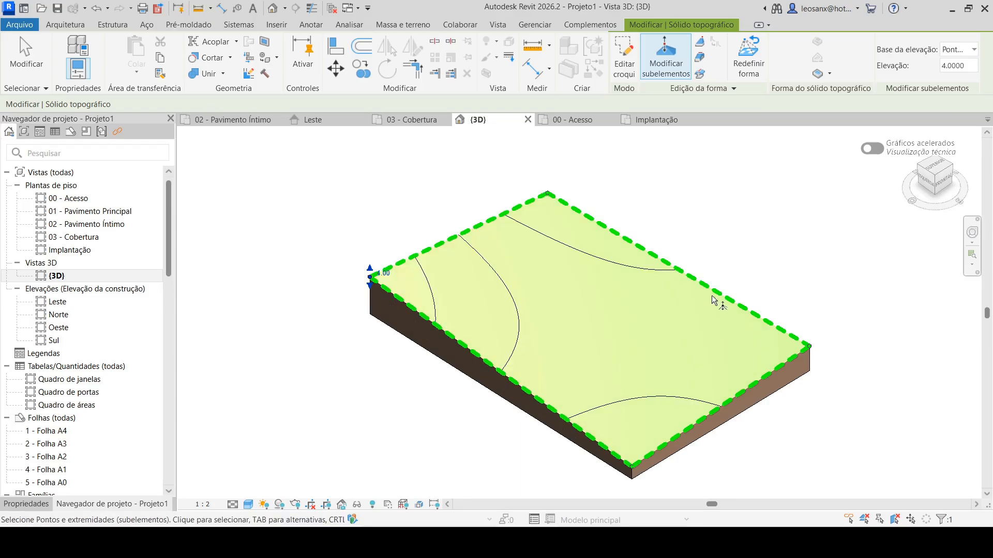
Set the toposolid's rear corner point to an elevation of 6 m, finish the sub-element editing and inspect the slope.
click(548, 194)
click(561, 190)
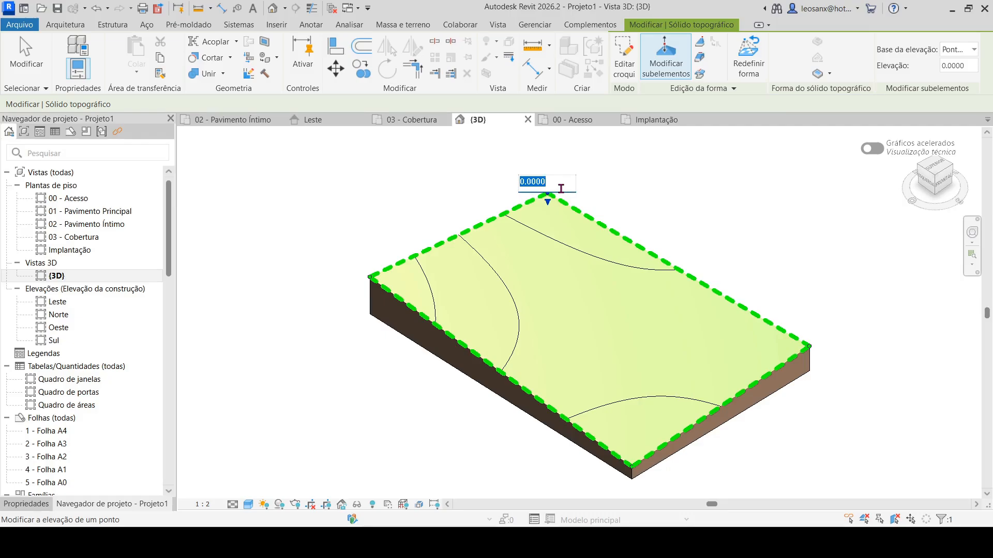
text(6)
key(Return)
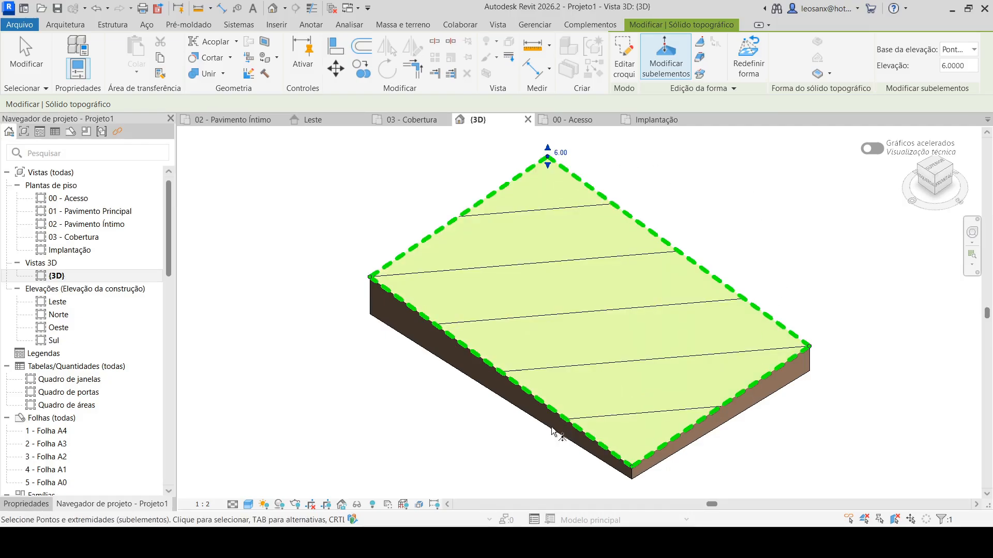
click(26, 54)
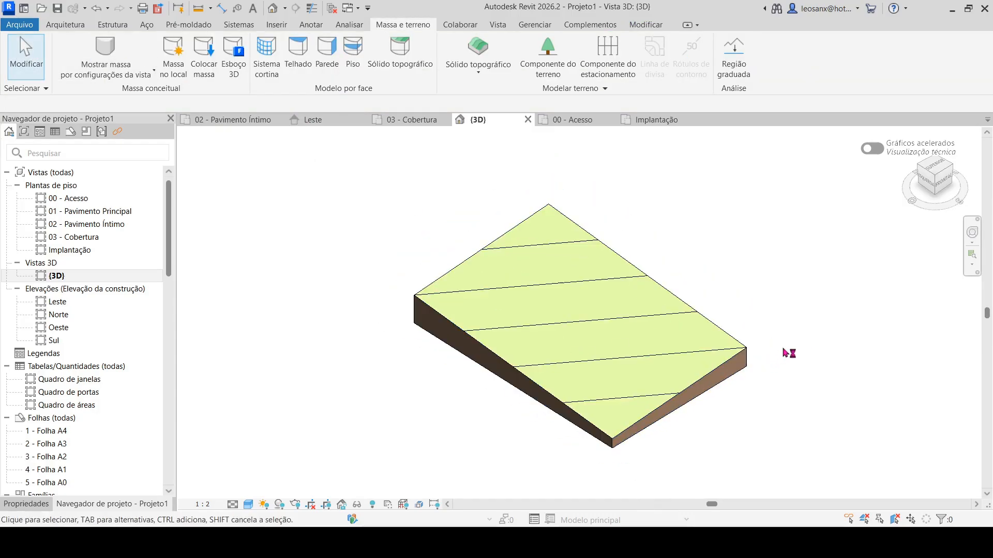
shift+middle_drag(805, 383, 739, 256)
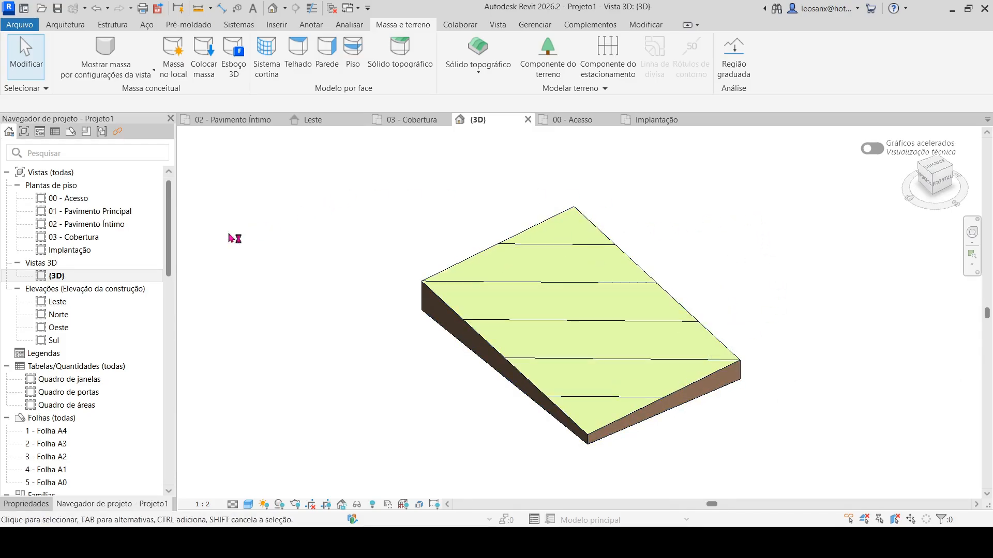
In the Implantação plan, start a toposolid subdivision and sketch a full-width rectangle 32 m by about 5.8 m near the lower edge.
double_click(70, 250)
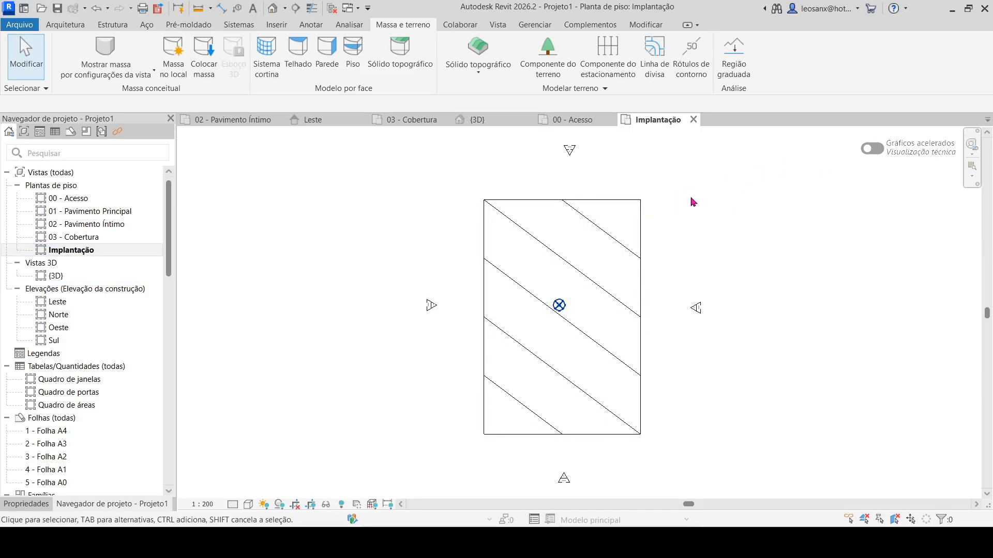
click(625, 202)
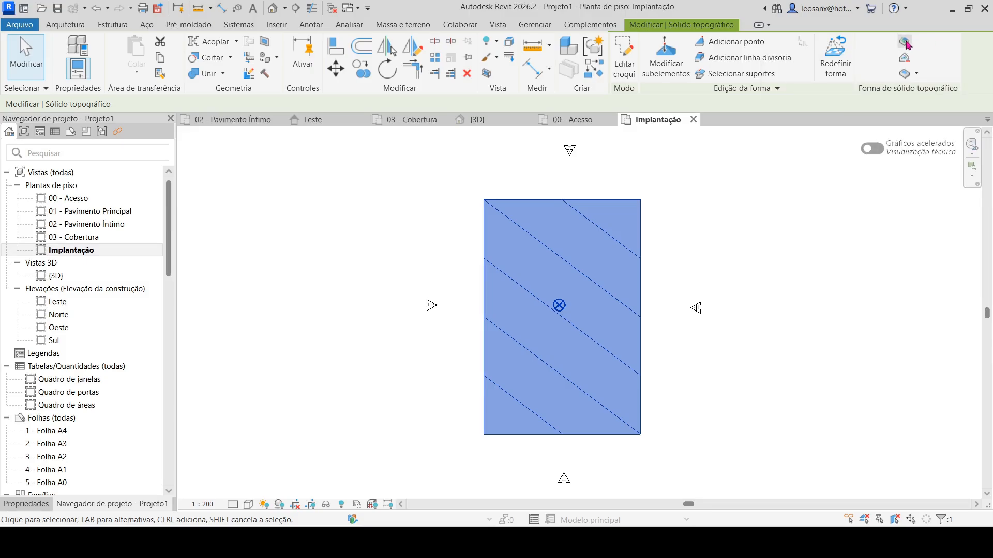
click(905, 45)
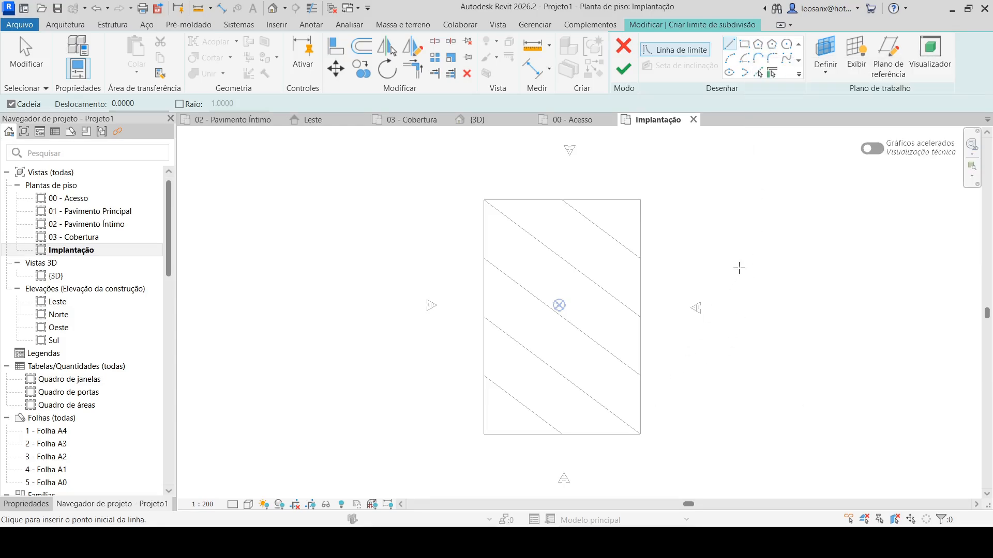
click(744, 44)
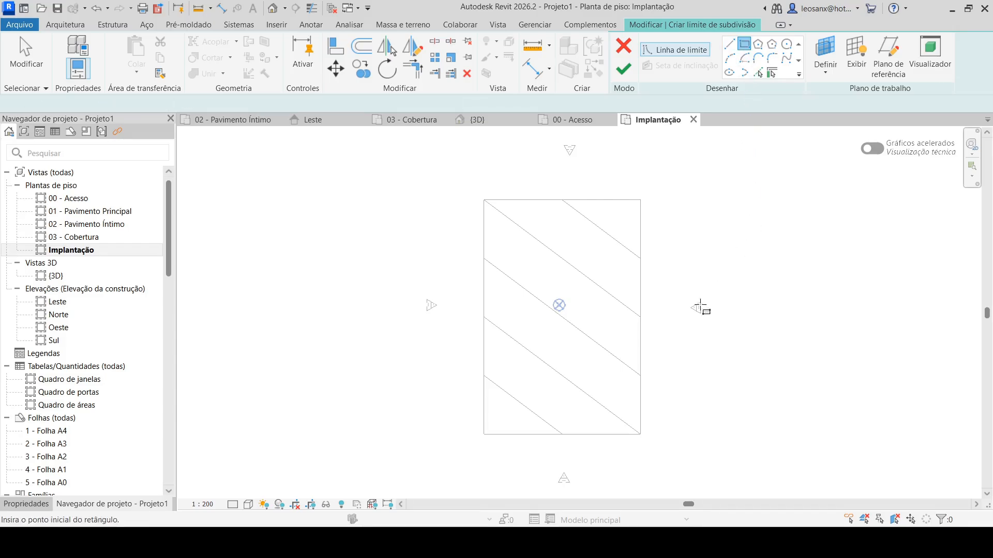
click(484, 418)
click(640, 389)
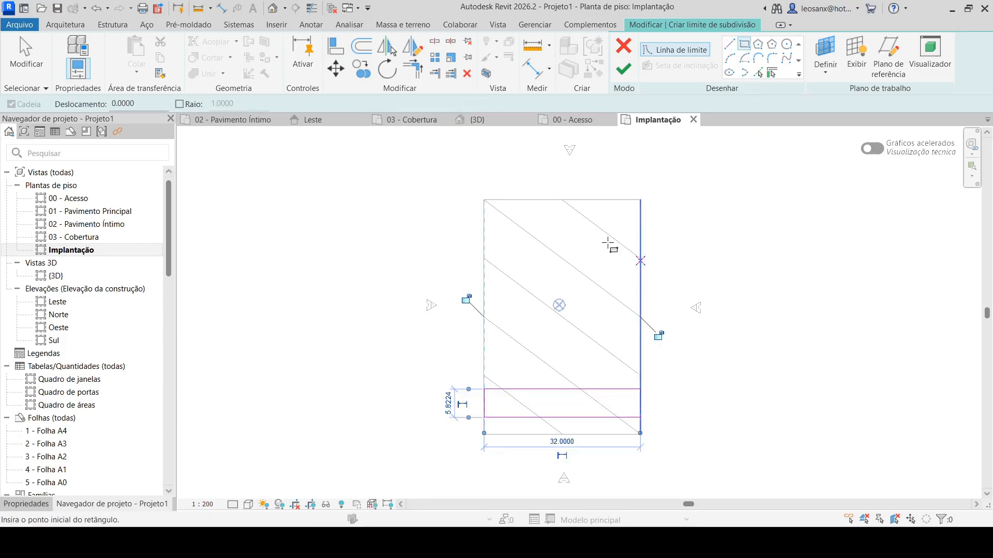
key(Escape)
key(Escape)
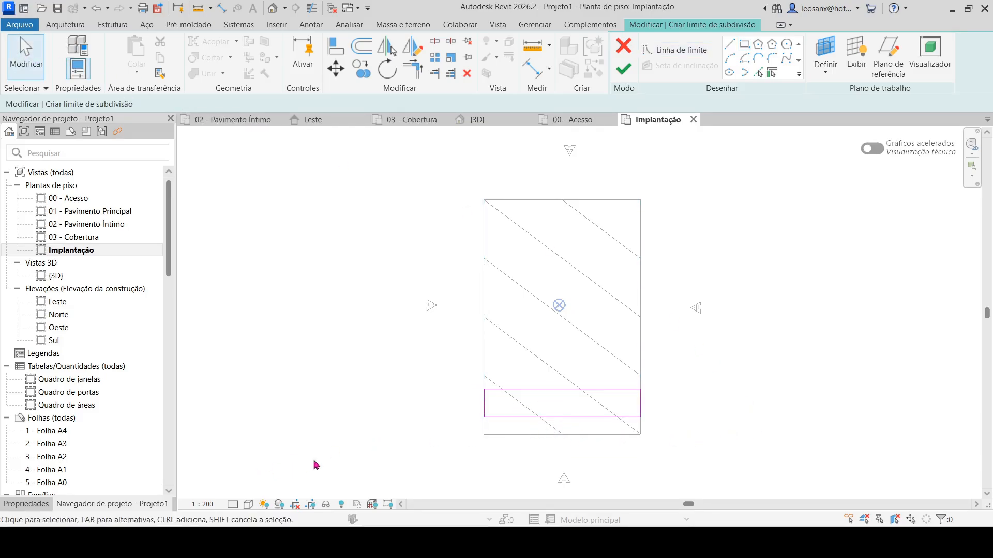
Place the rectangle's lower line 2 m from the toposolid's lower edge.
scroll(595, 439, up, 3)
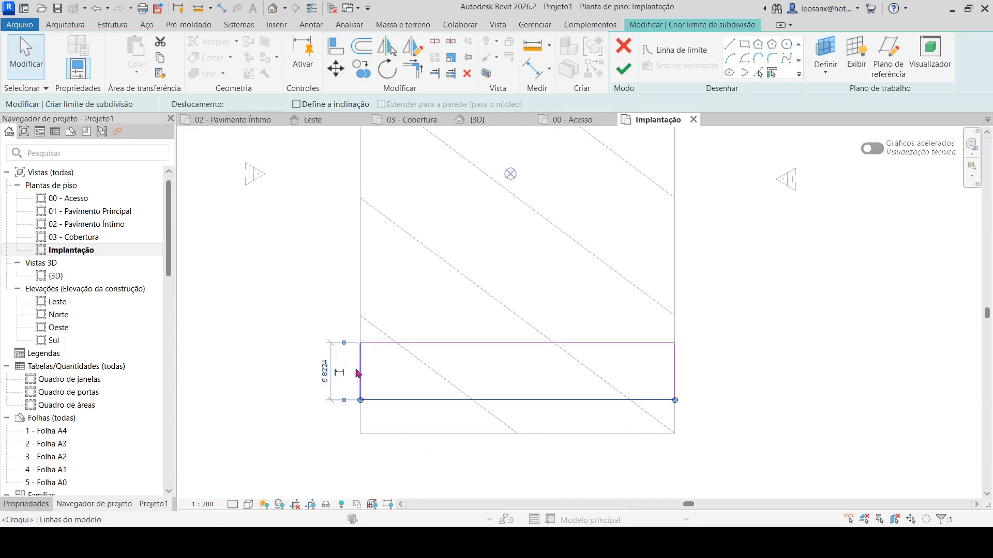
scroll(368, 416, up, 1)
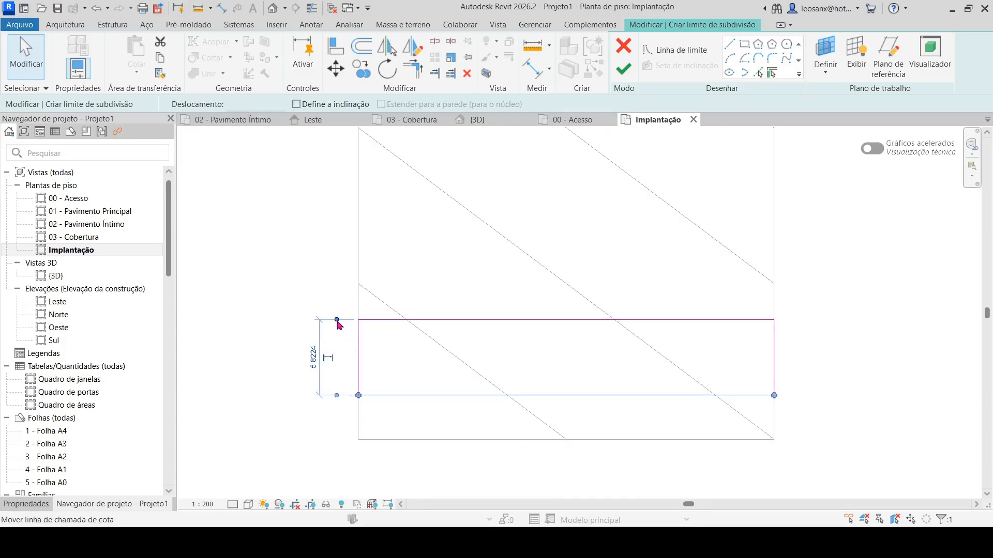
drag(336, 320, 369, 441)
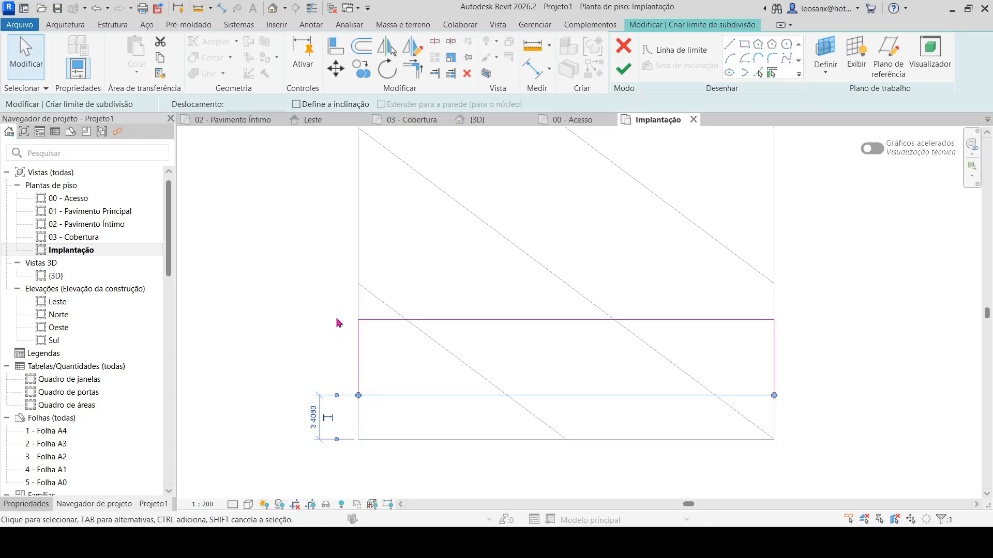
click(313, 417)
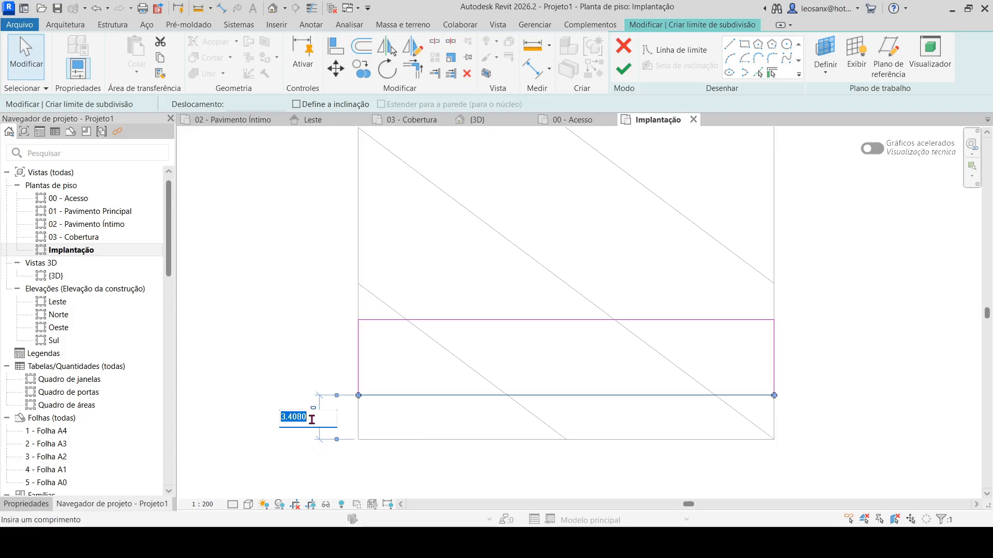
text(2)
key(Return)
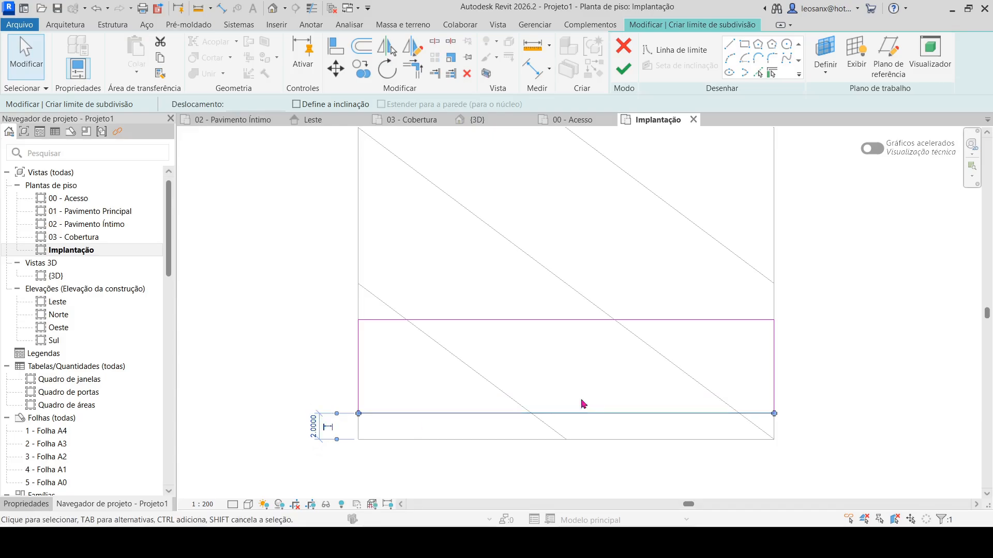
click(945, 334)
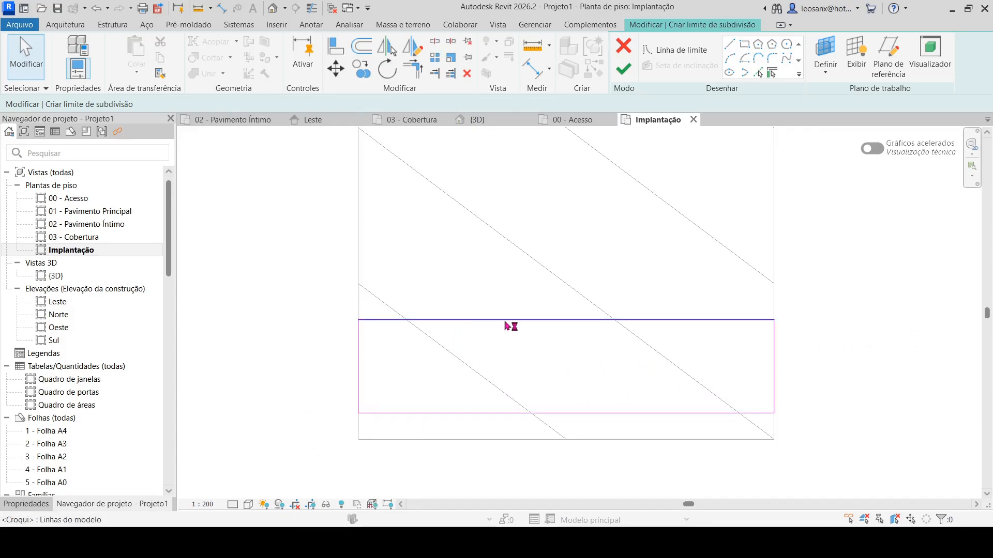
Set the subdivision rectangle's height to 2 m by moving its upper line, and finish the subdivision sketch.
click(532, 320)
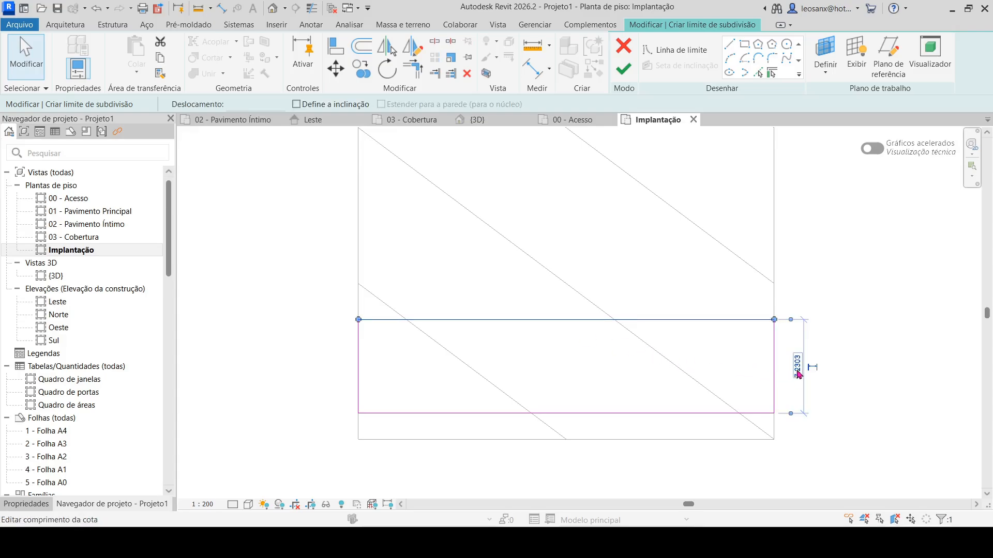
click(799, 374)
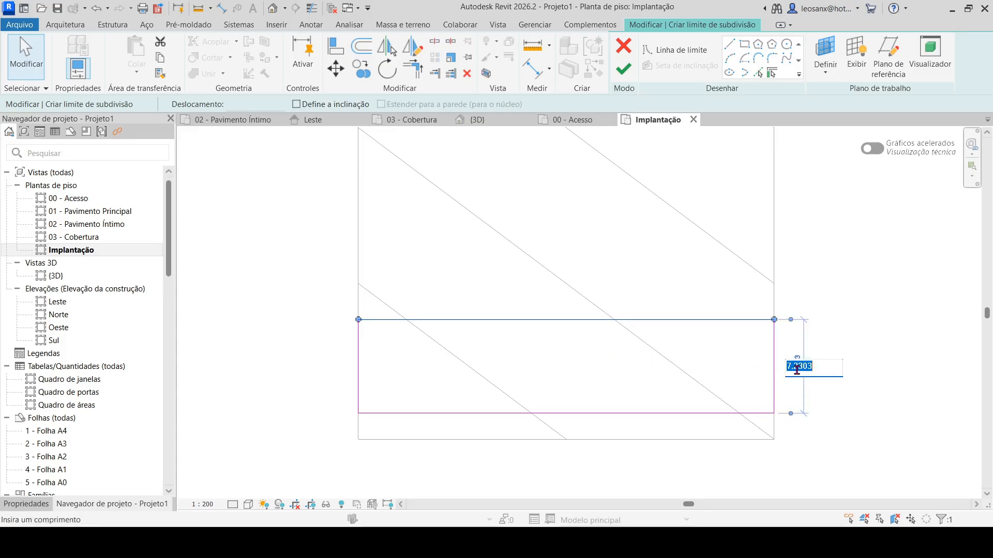
text(2)
key(Return)
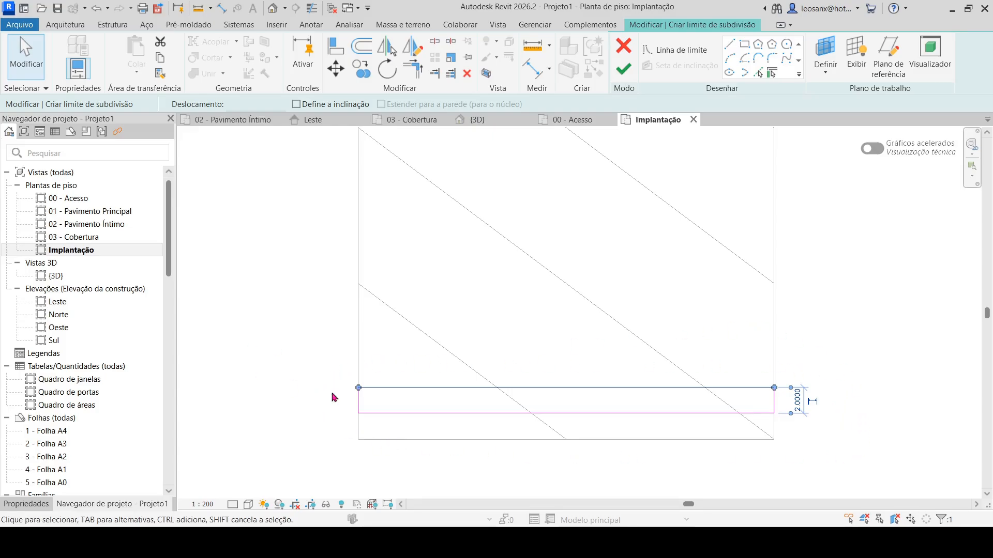
key(Escape)
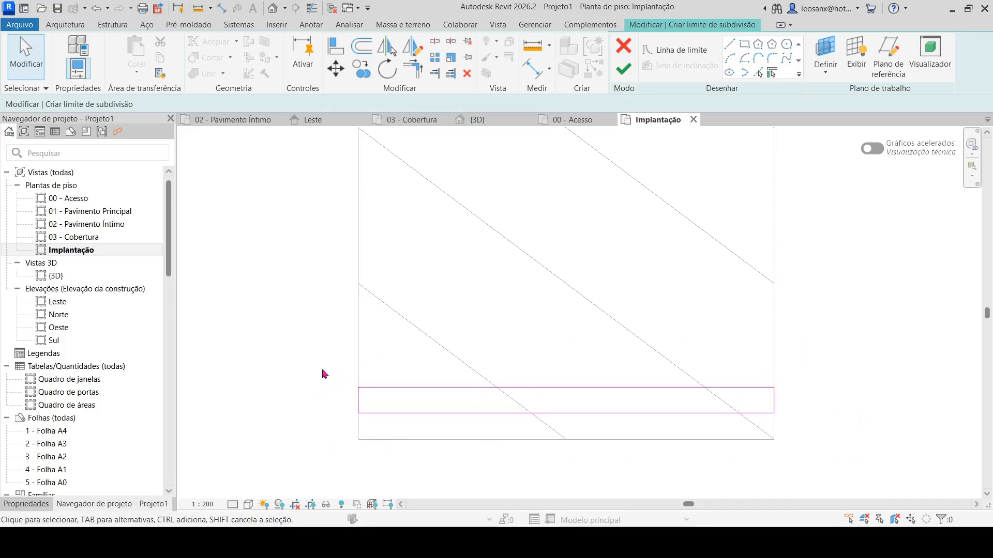
click(623, 68)
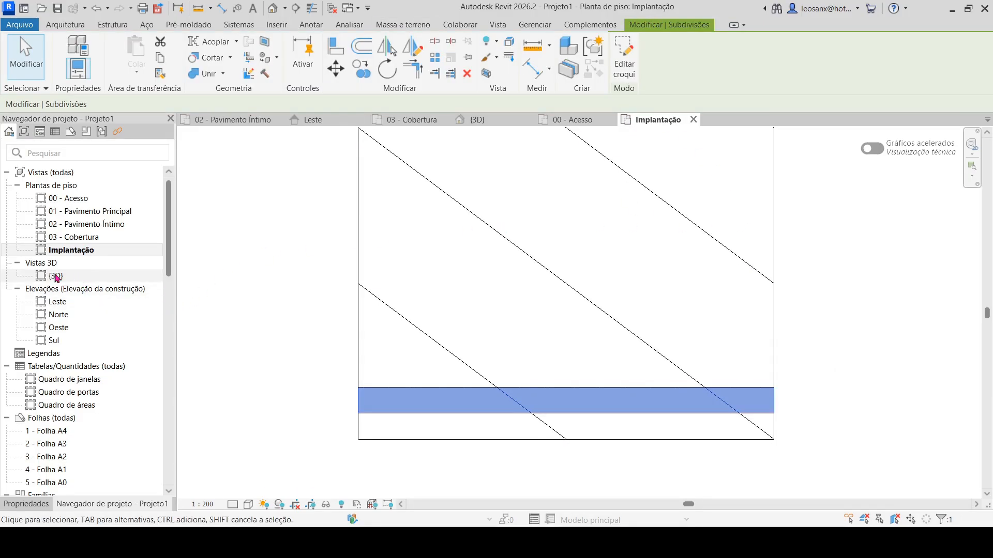
Inspect the new subdivision strip on the sloped toposolid in the 3D view.
double_click(57, 277)
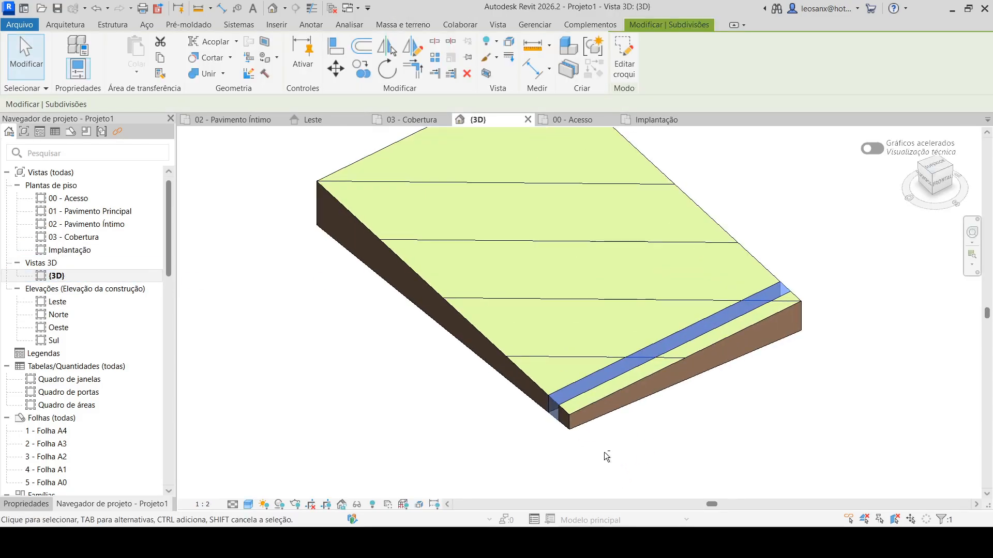
mouse_move(604, 452)
shift+middle_down()
mouse_move(684, 404)
mouse_move(619, 454)
shift+middle_up()
scroll(623, 441, up, 5)
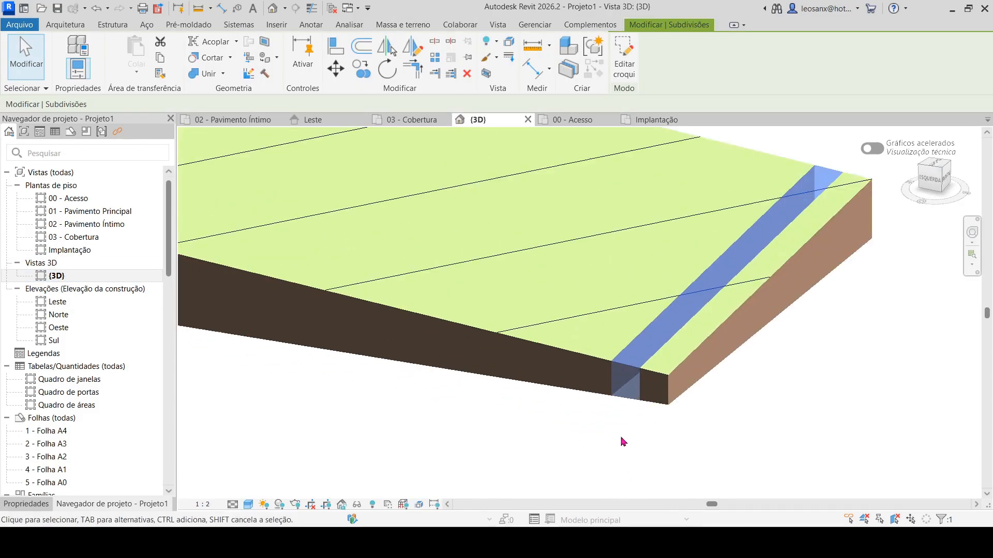
click(698, 431)
shift+middle_drag(697, 430, 617, 401)
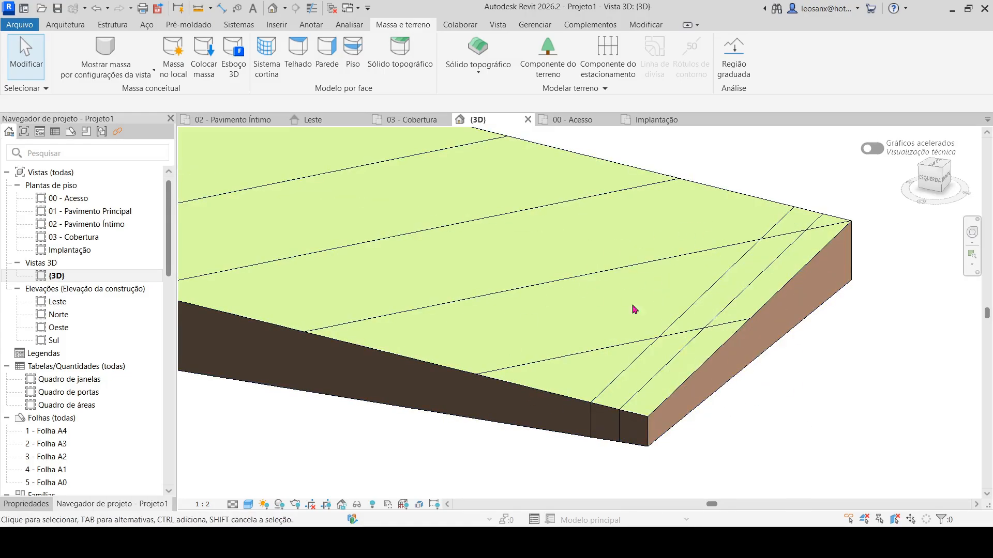
click(443, 403)
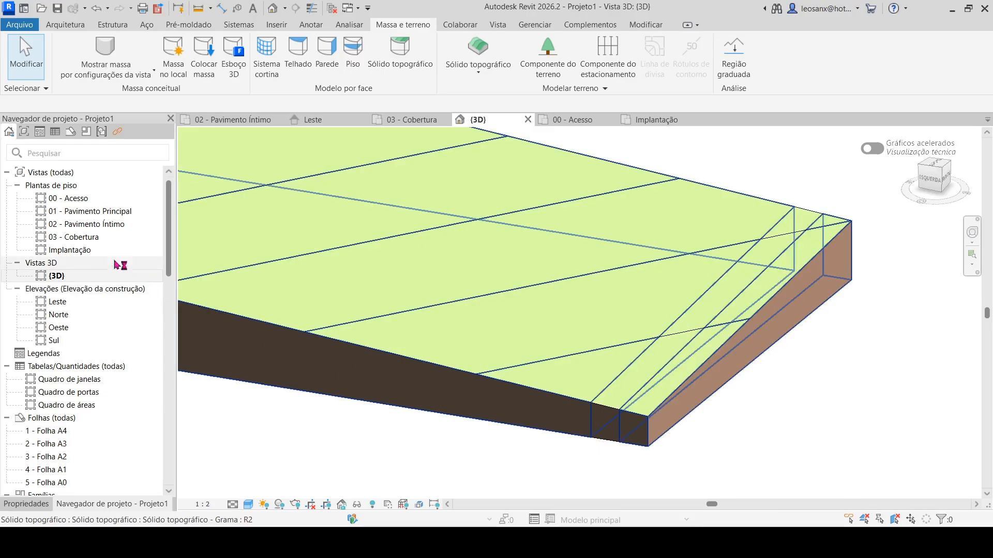
In the Implantação plan, start another toposolid subdivision and sketch a full-width rectangle 32 m by about 7 m directly above the existing strip.
double_click(74, 251)
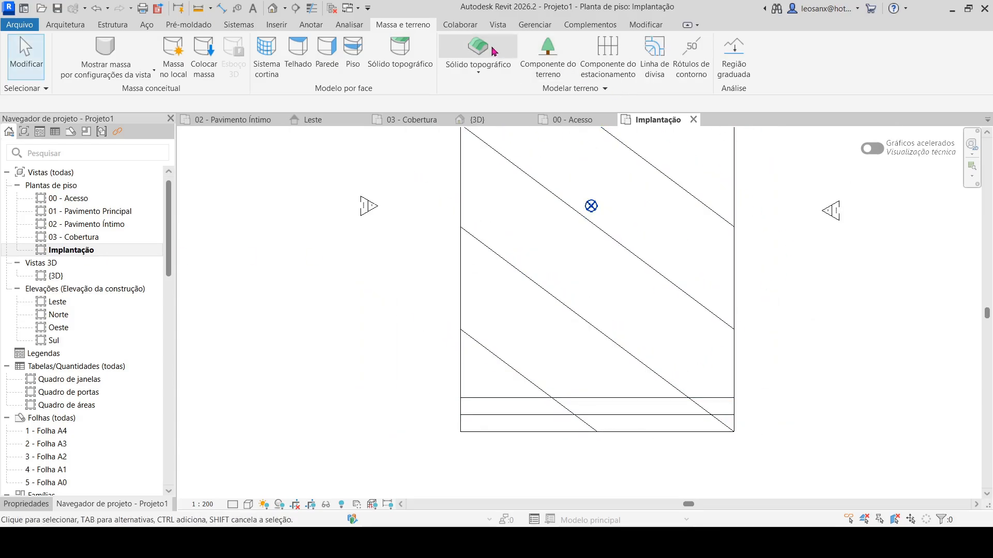
scroll(457, 455, down, 1)
scroll(445, 351, down, 1)
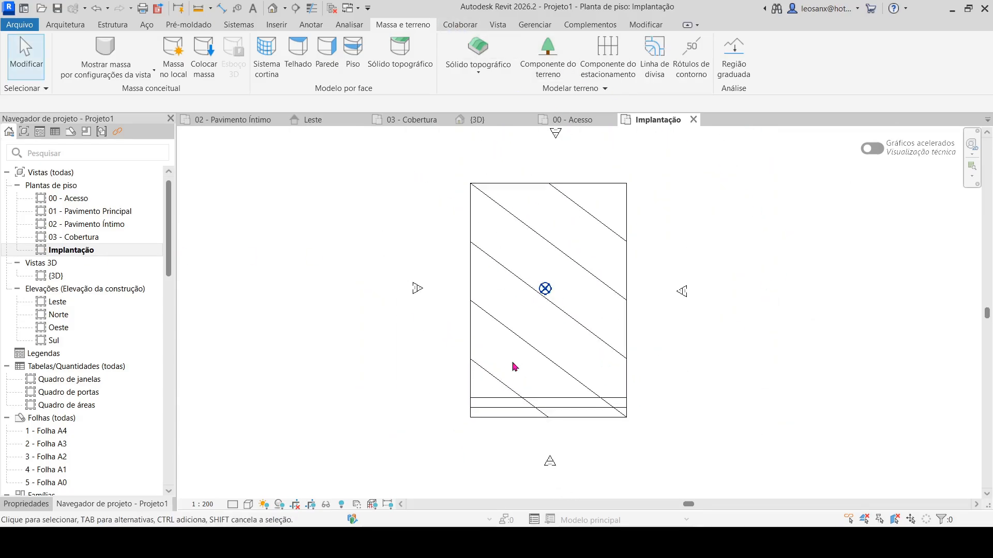
click(632, 274)
scroll(595, 207, up, 2)
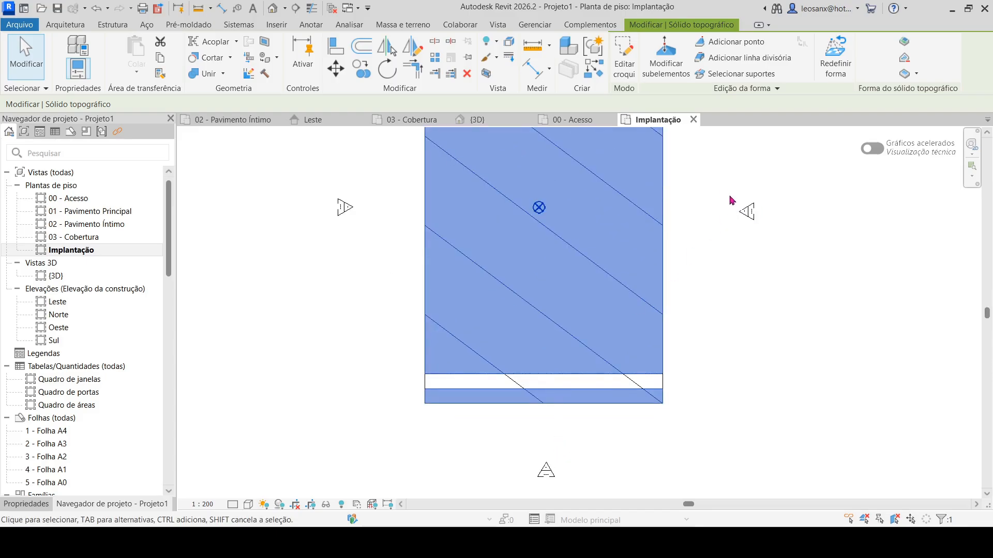
click(903, 43)
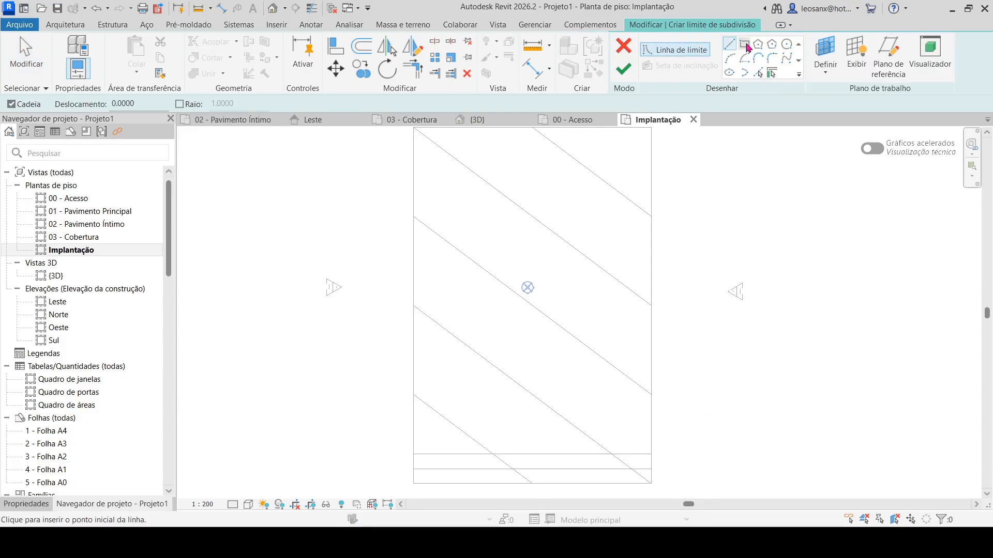
click(744, 45)
scroll(646, 459, up, 2)
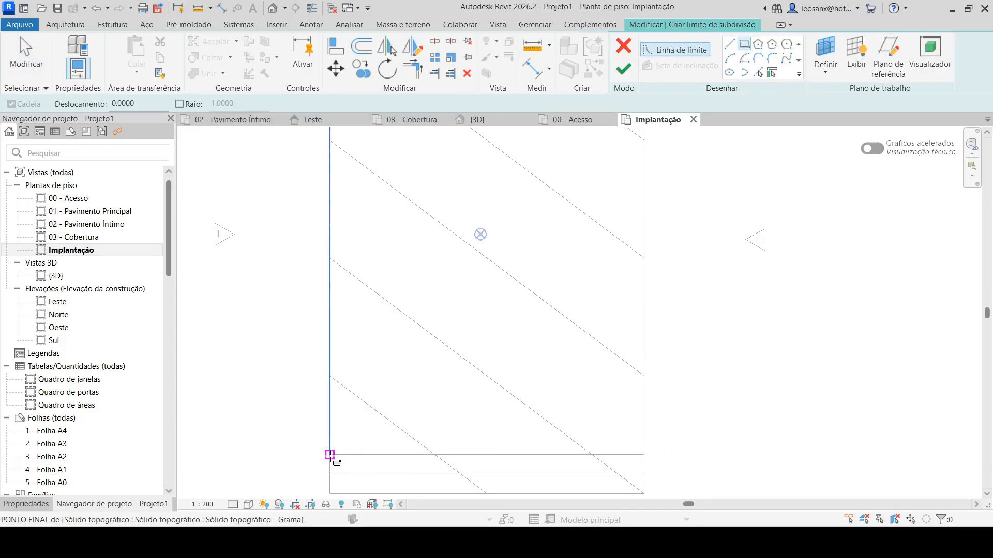
click(330, 455)
click(644, 386)
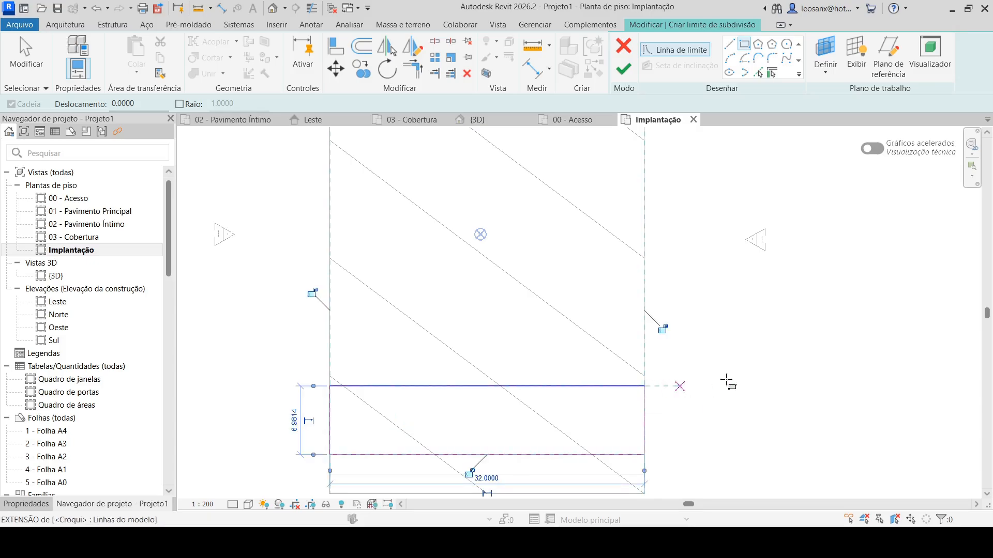
Set the rectangle's height to 8 m by moving its upper line, and finish the subdivision sketch.
click(26, 55)
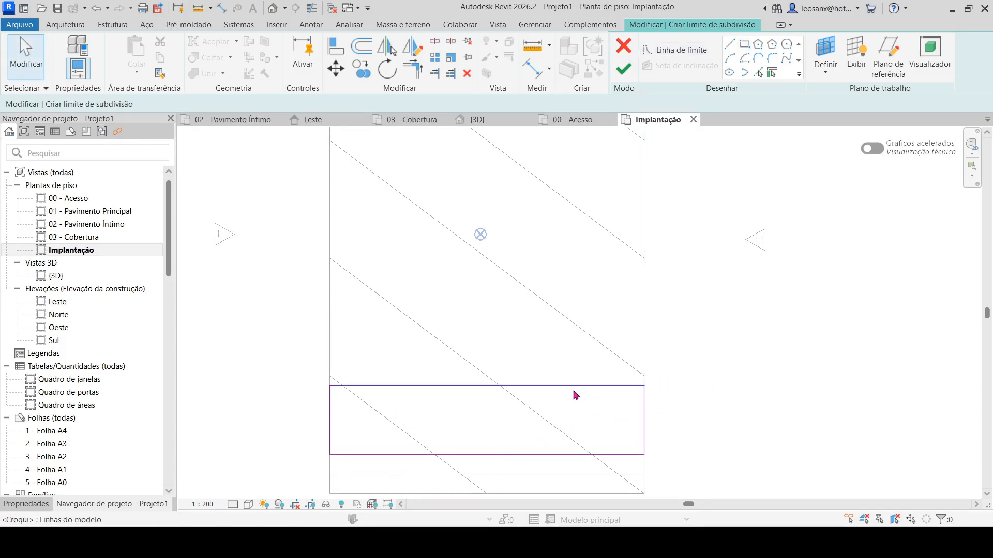
click(471, 388)
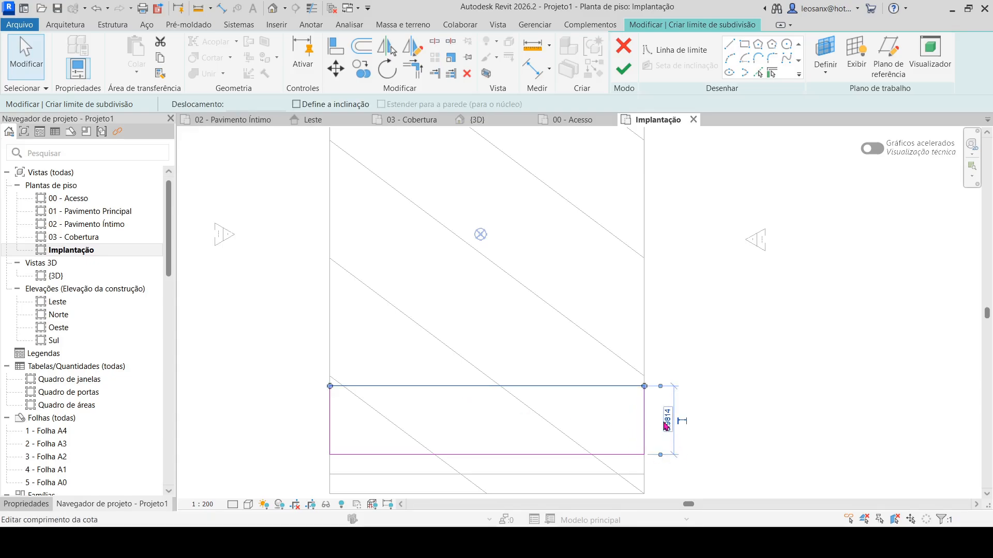
click(668, 422)
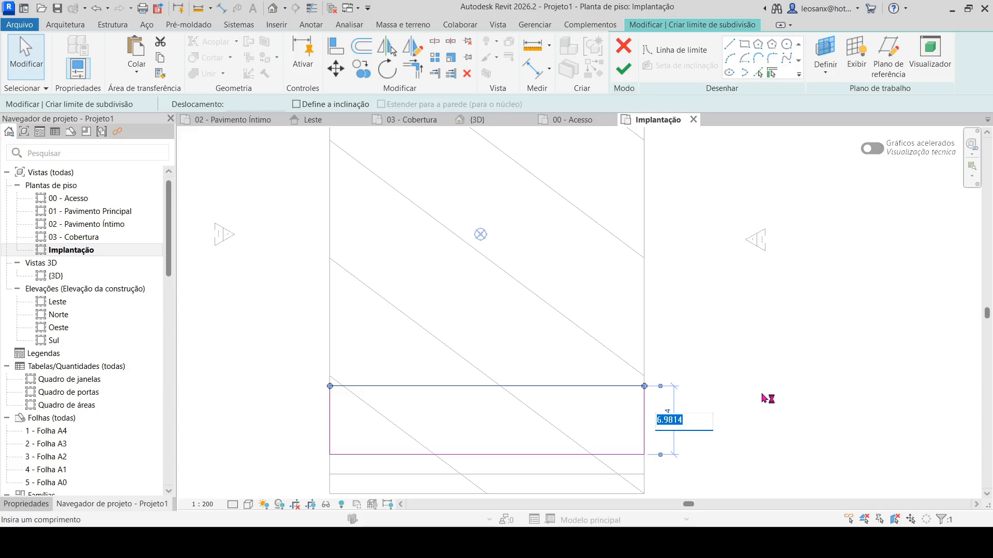
text(8)
key(Return)
click(728, 423)
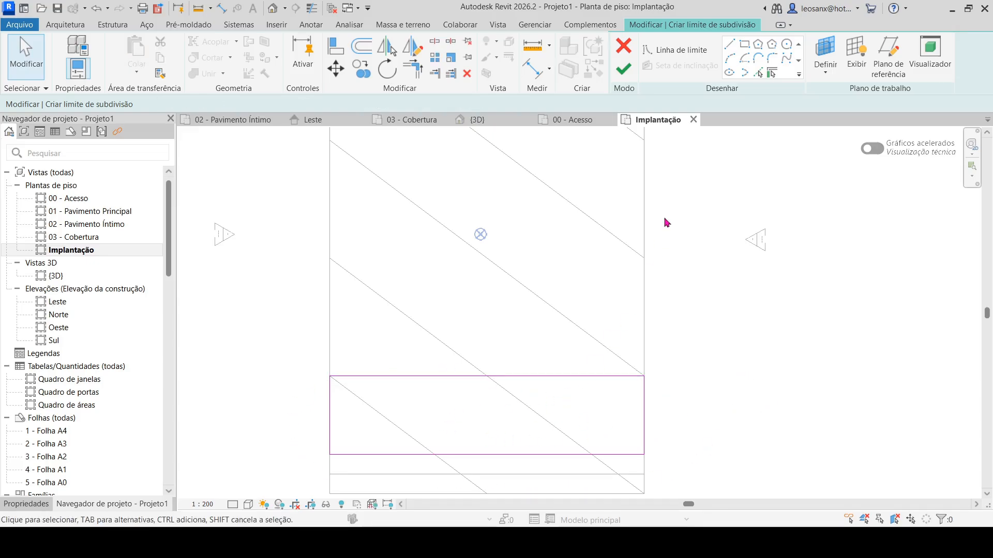
click(624, 68)
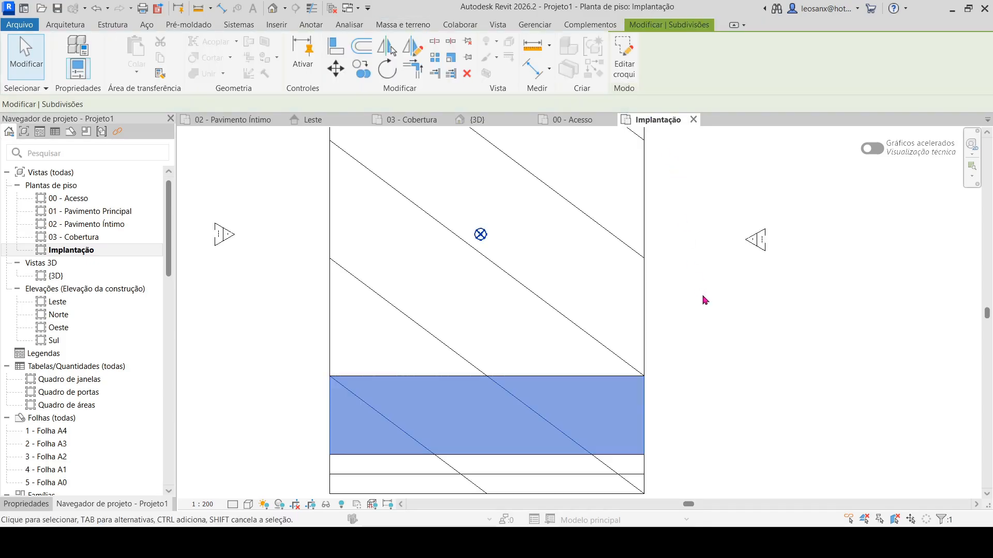
click(698, 434)
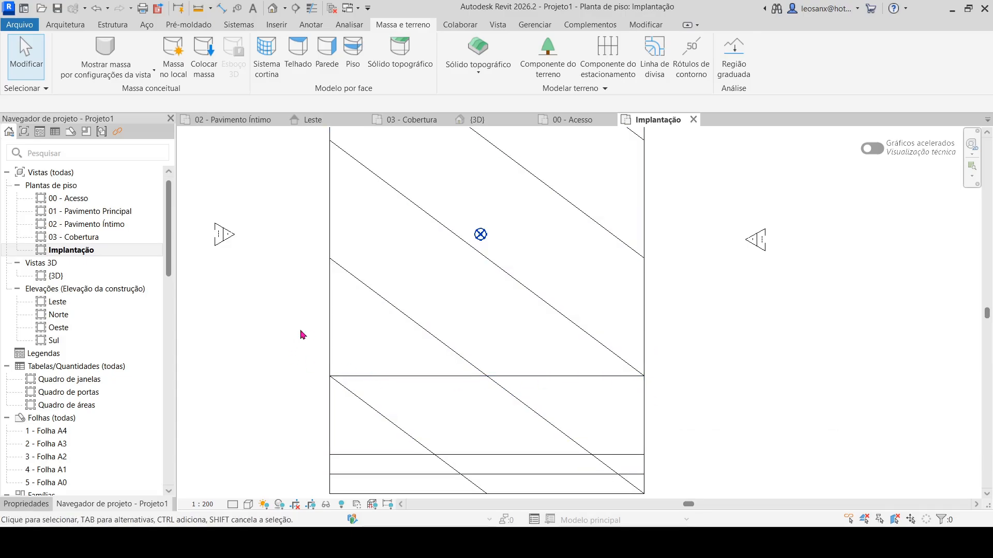
Start a third toposolid subdivision and sketch a full-width rectangle 32 m by about 3.35 m directly above the 8 m subdivision.
click(646, 251)
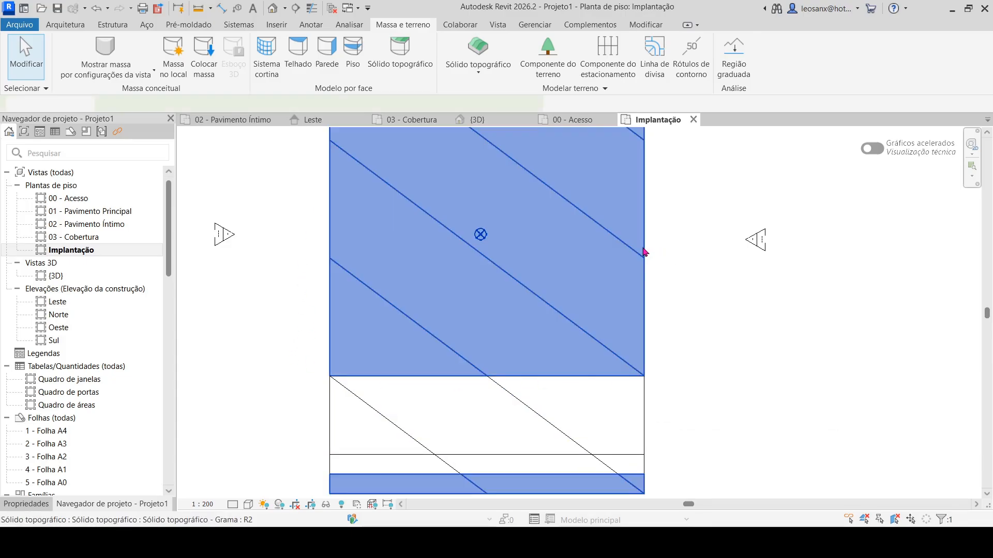
click(904, 46)
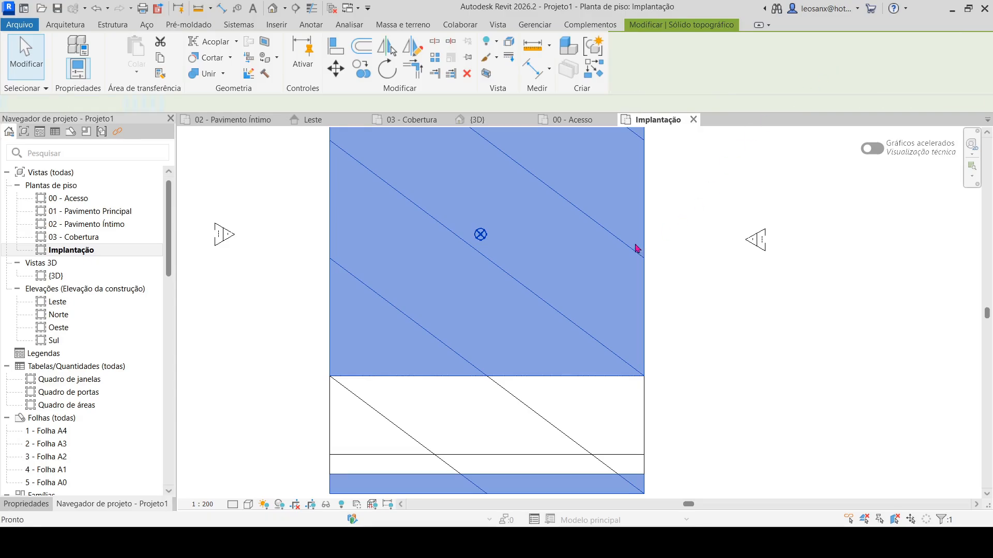
click(747, 45)
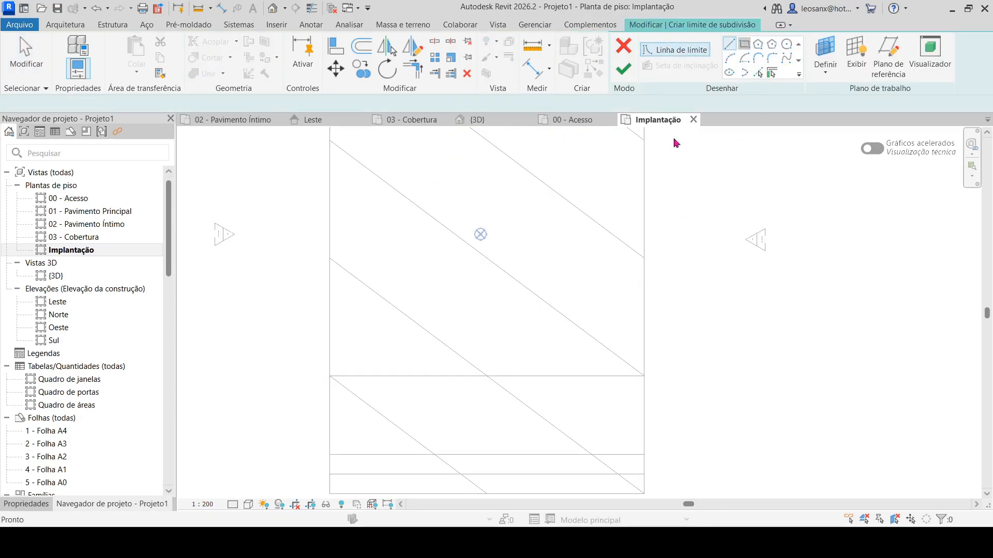
click(330, 376)
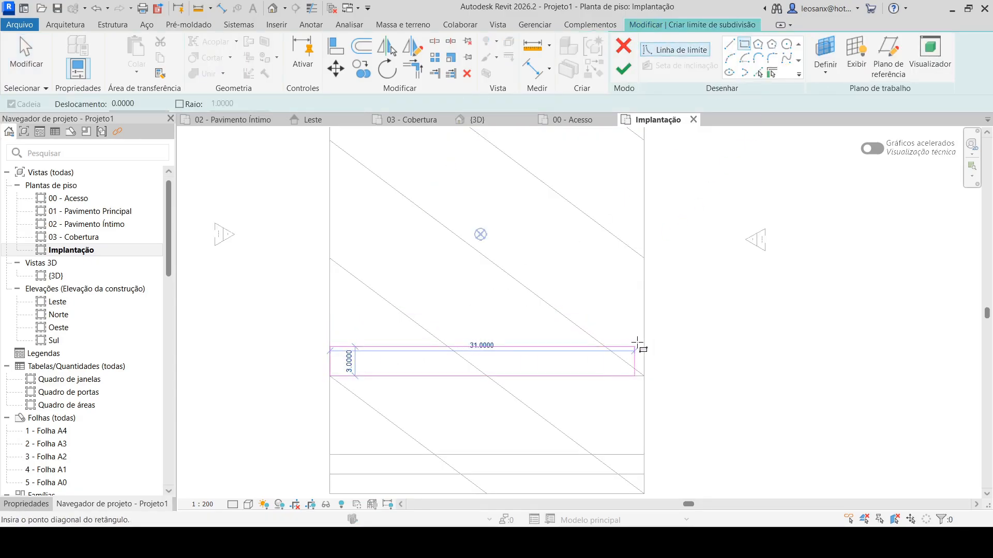
click(643, 343)
Set the third subdivision rectangle's height to 2 m by moving its upper line, and finish its sketch.
click(23, 48)
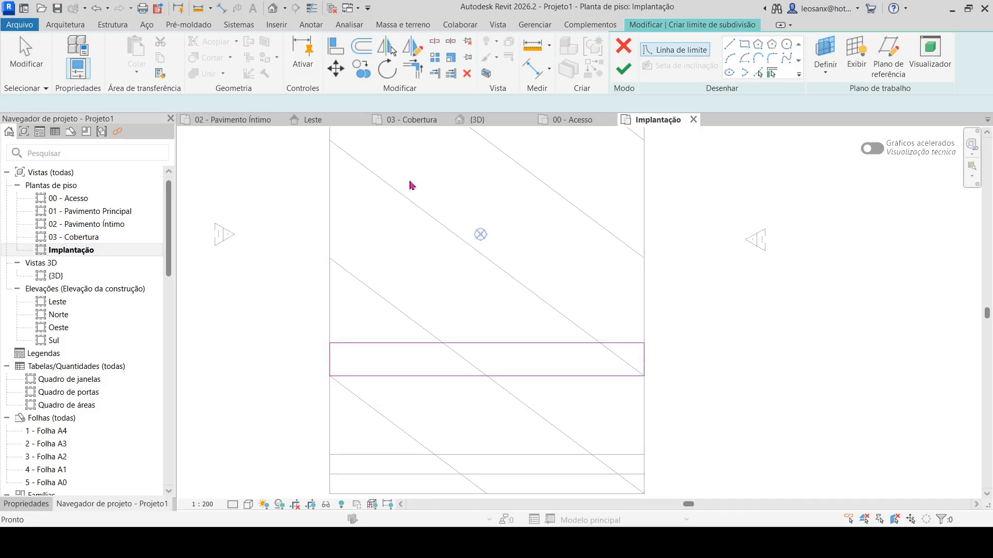
click(549, 342)
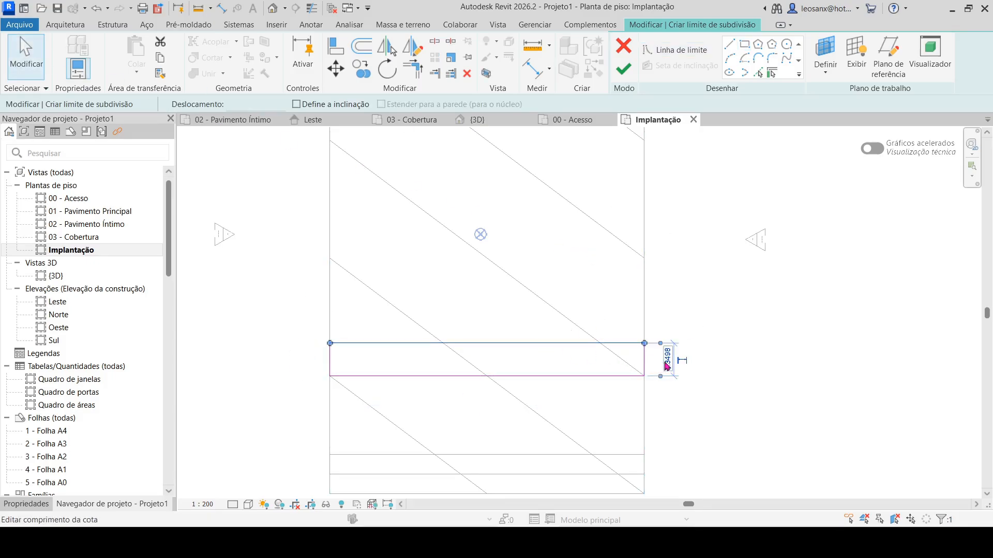
click(665, 359)
text(2)
key(Return)
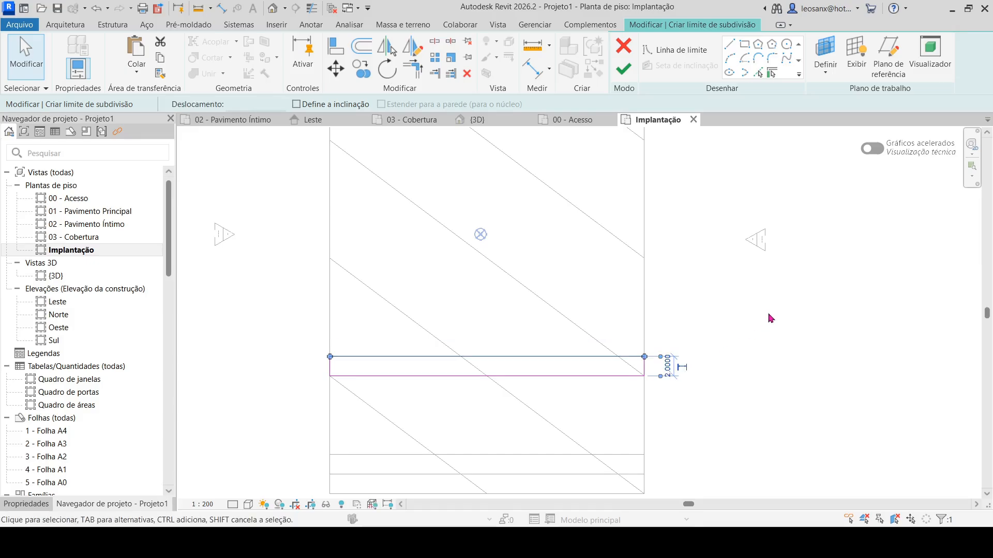
click(731, 408)
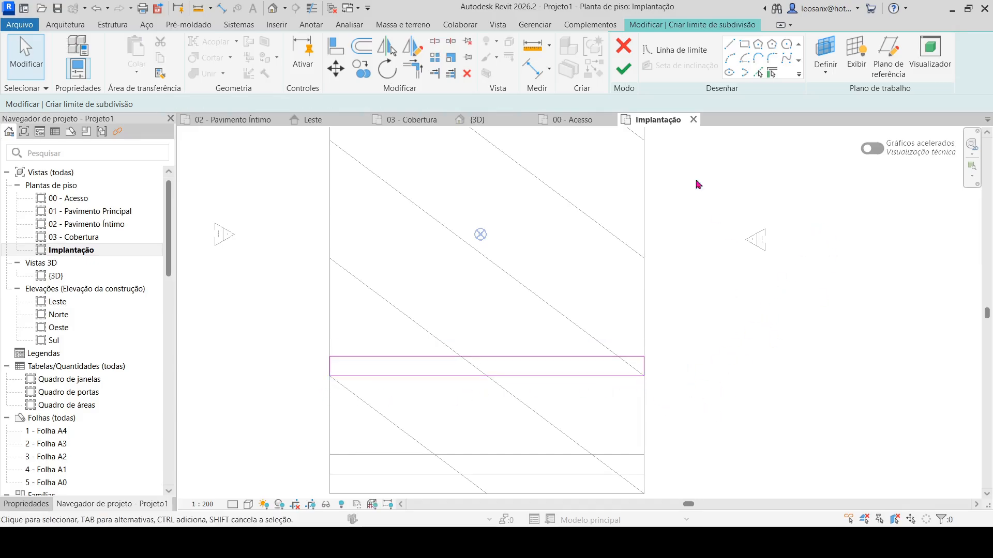
click(624, 69)
key(Escape)
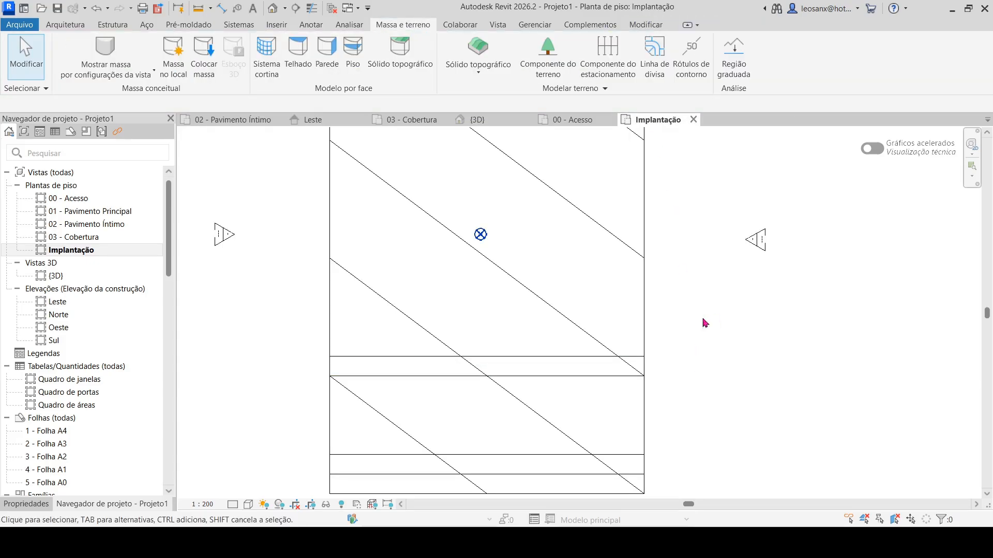
In the 3D view, change the 2 m subdivision strip nearest the toposolid's low front edge to the type Sólido topográfico - Calçadas.
double_click(56, 276)
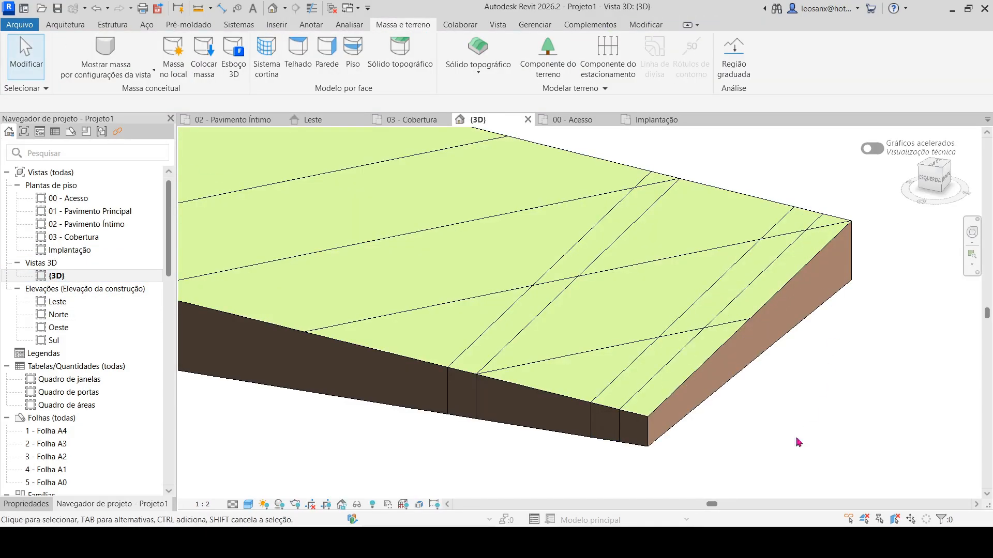
scroll(602, 465, down, 3)
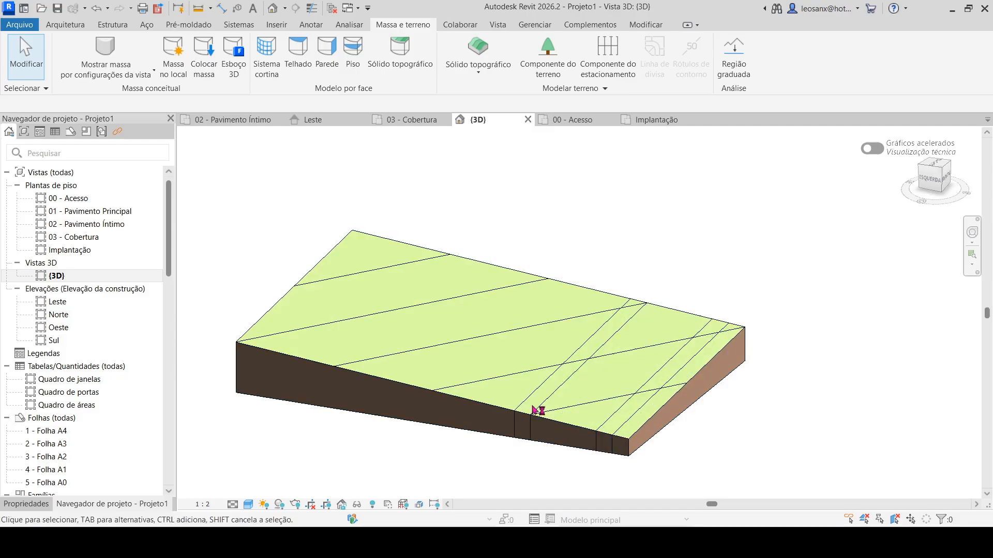
scroll(596, 458, up, 2)
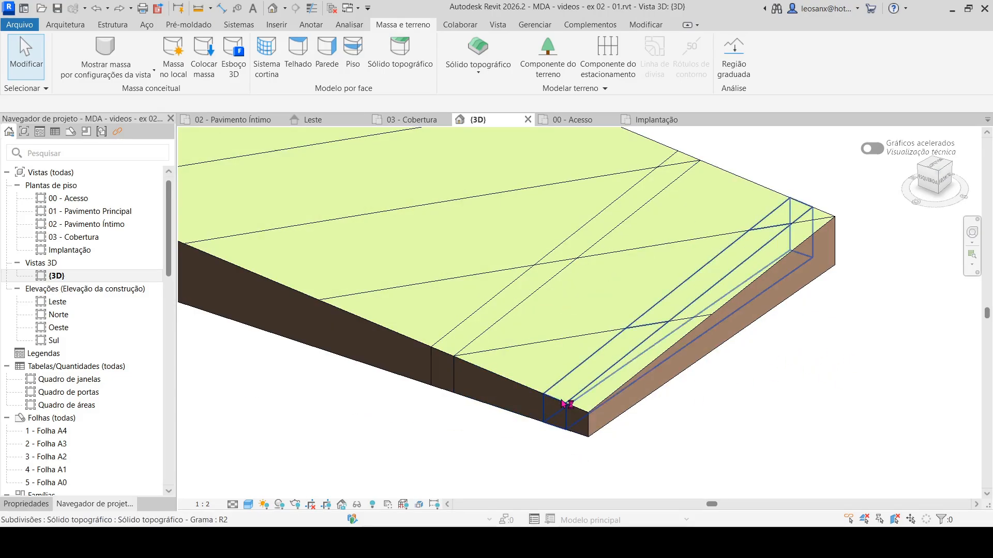
click(566, 404)
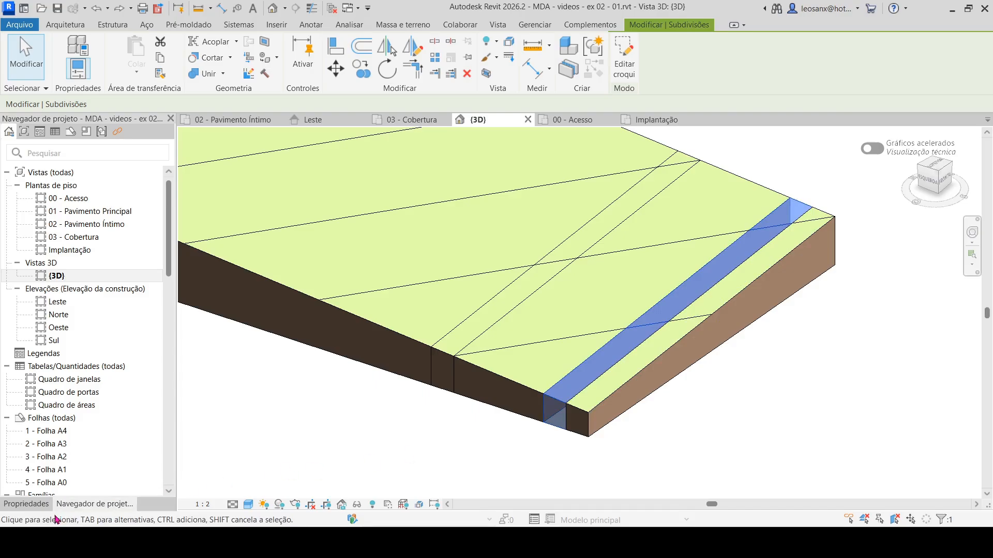
click(27, 504)
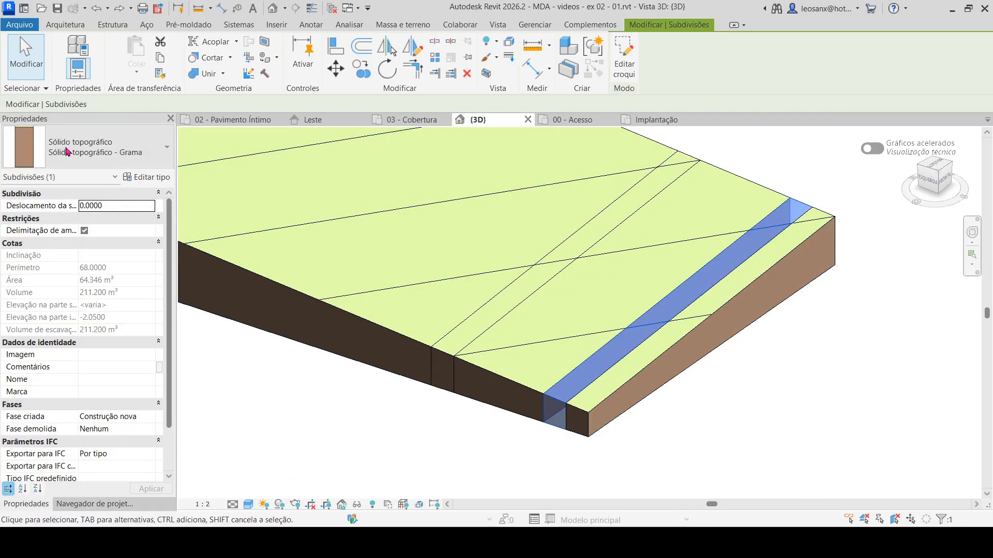
click(87, 152)
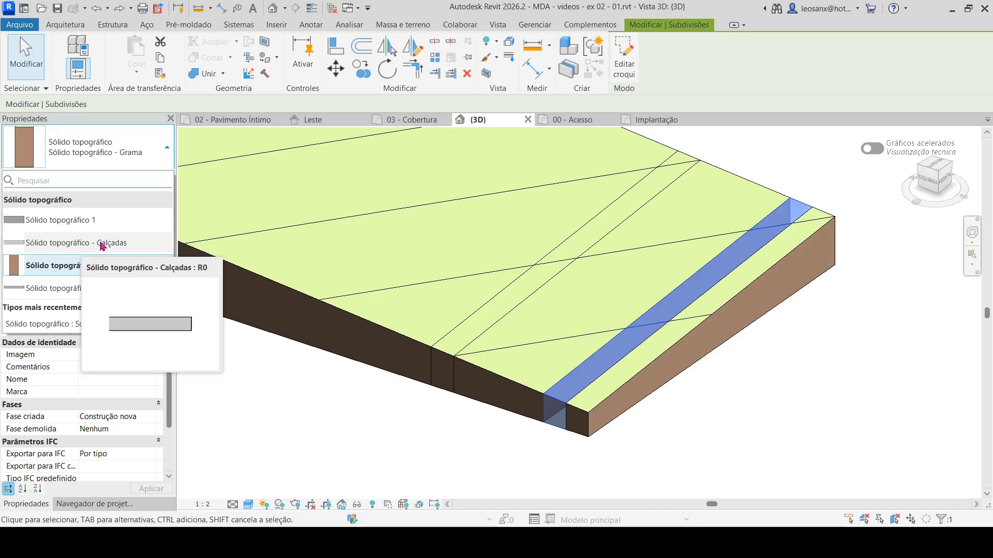
click(102, 245)
click(480, 454)
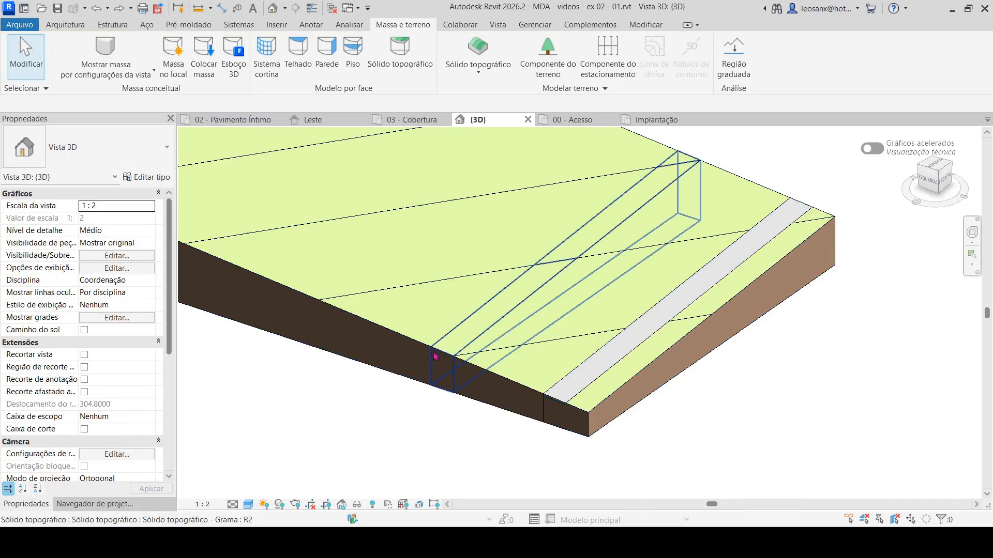
Change the upper 2 m subdivision strip, beyond the 8 m area, to the type Sólido topográfico - Calçadas.
click(448, 355)
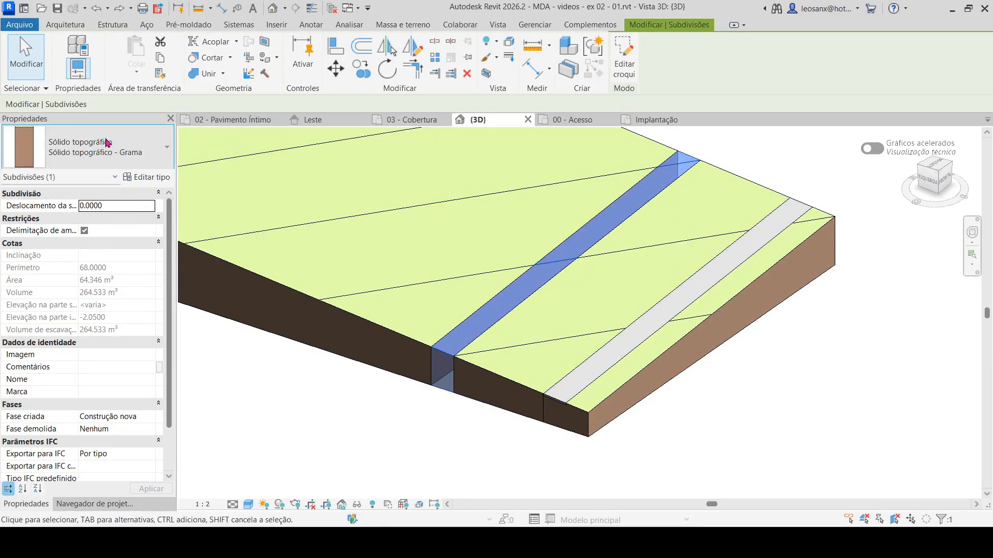
click(145, 163)
click(124, 244)
click(395, 468)
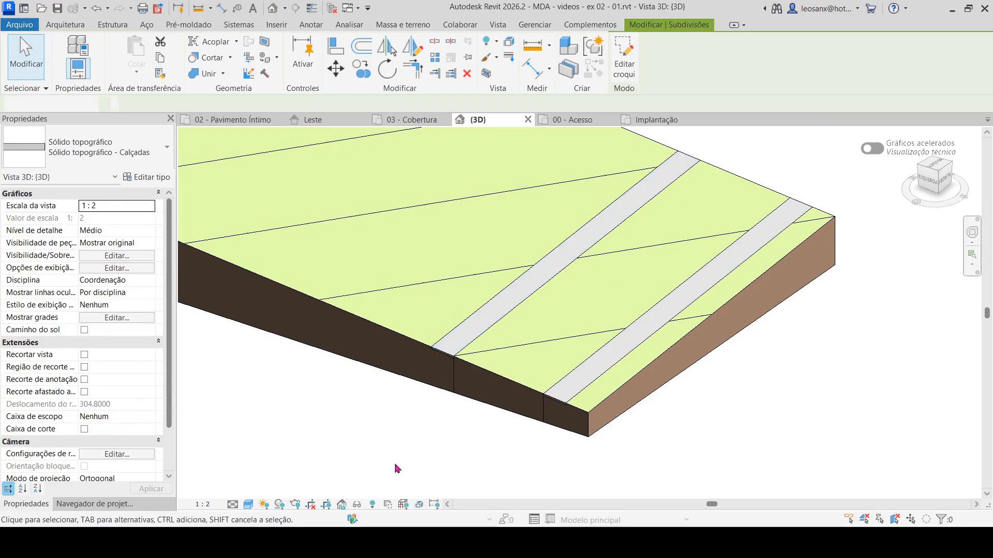
Change the 8 m wide subdivision between the two sidewalks to the type Sólido topográfico - Vias asfalto.
click(505, 385)
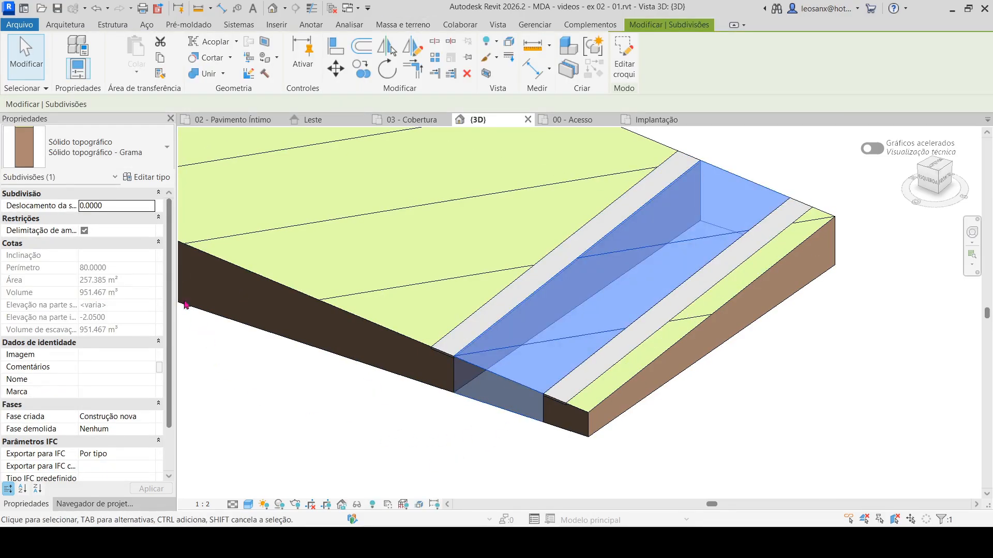
click(144, 156)
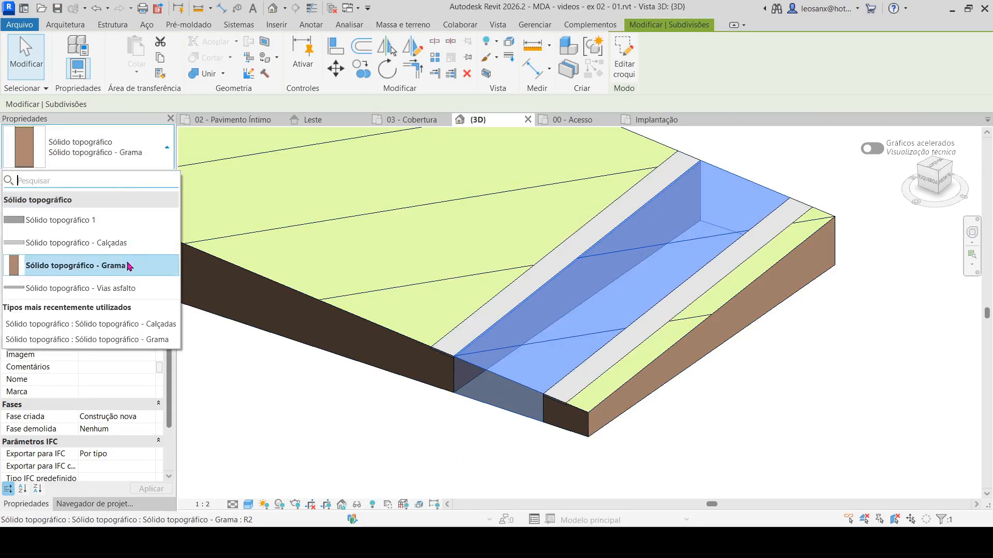
click(114, 288)
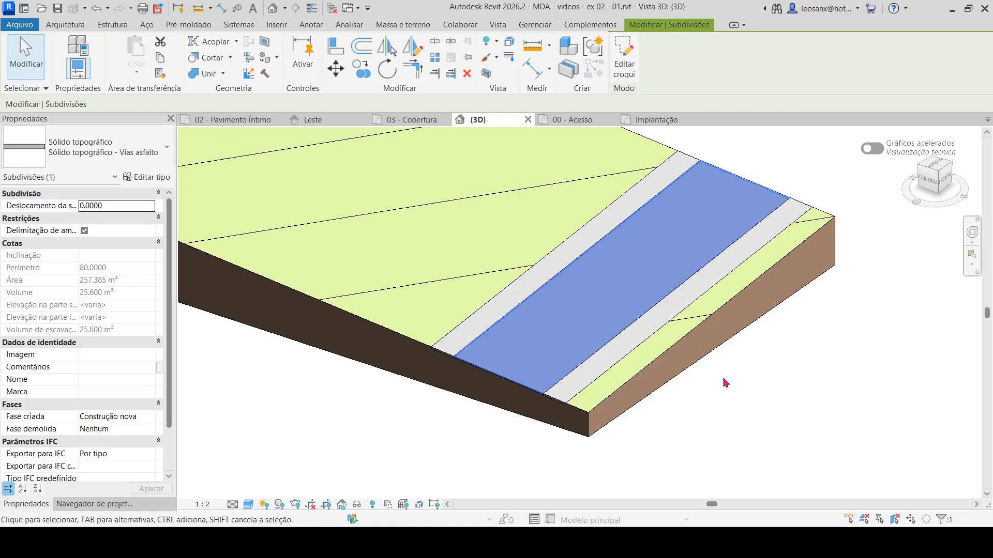
click(725, 383)
Set the subdivision offset of the sidewalk strip nearest the toposolid's low front edge to 0.10 m.
scroll(649, 430, up, 2)
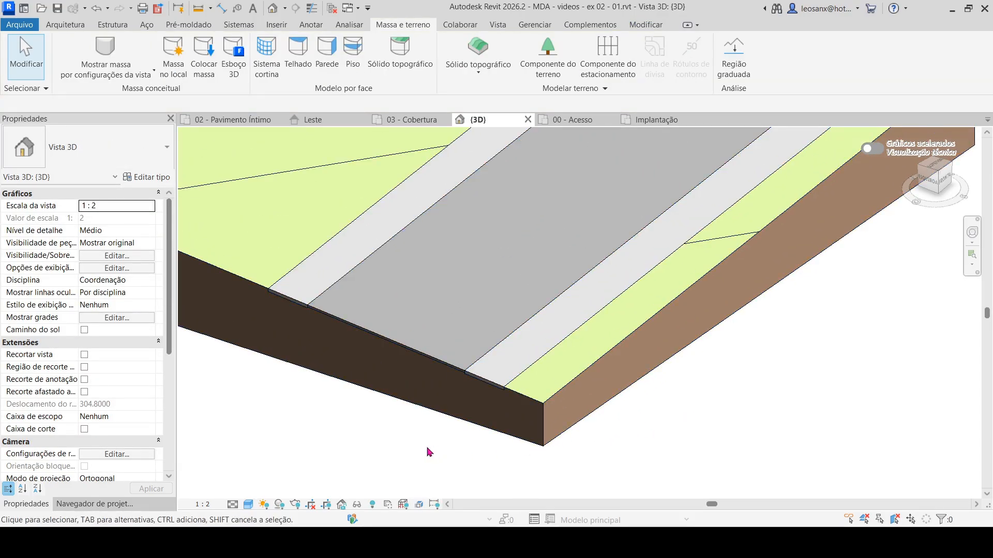
shift+middle_drag(427, 451, 445, 313)
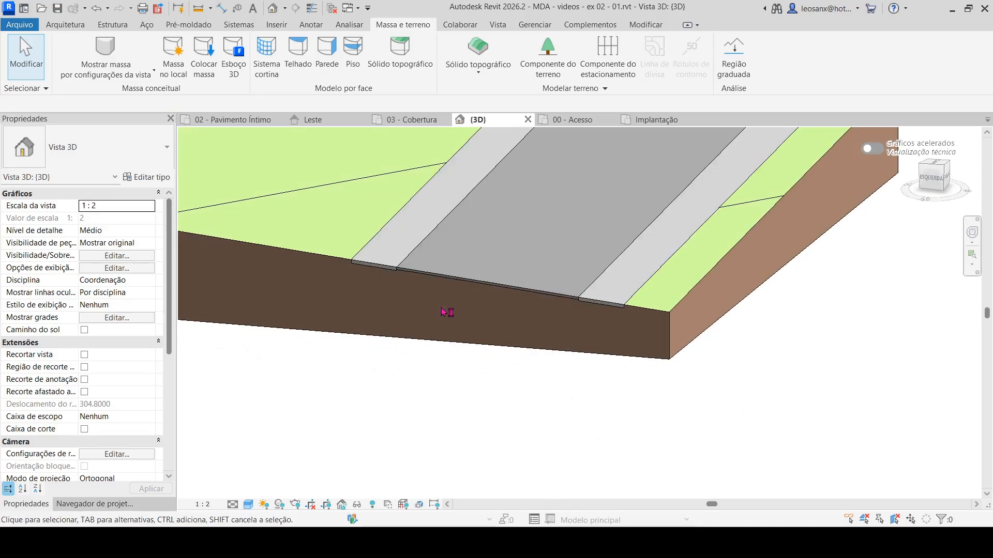
scroll(454, 250, up, 3)
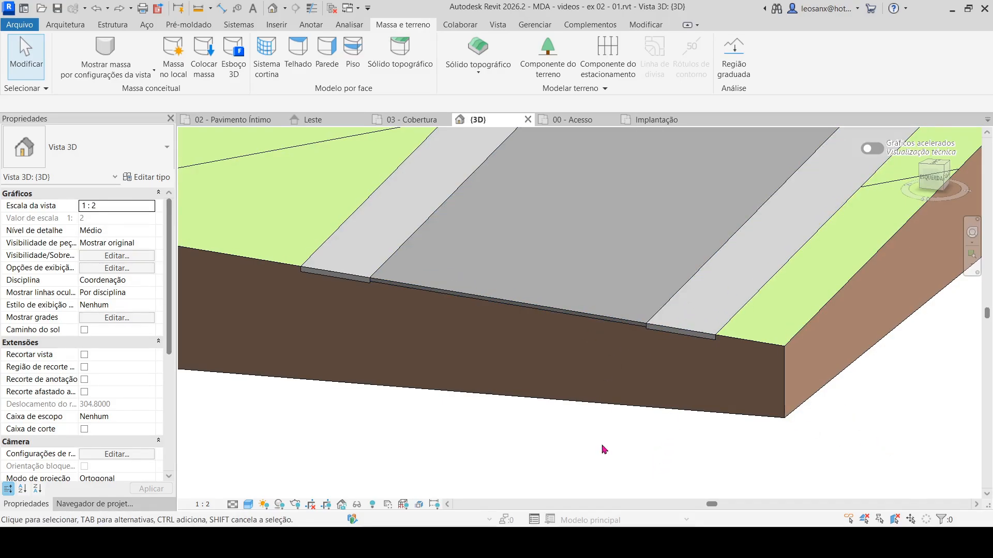
click(686, 335)
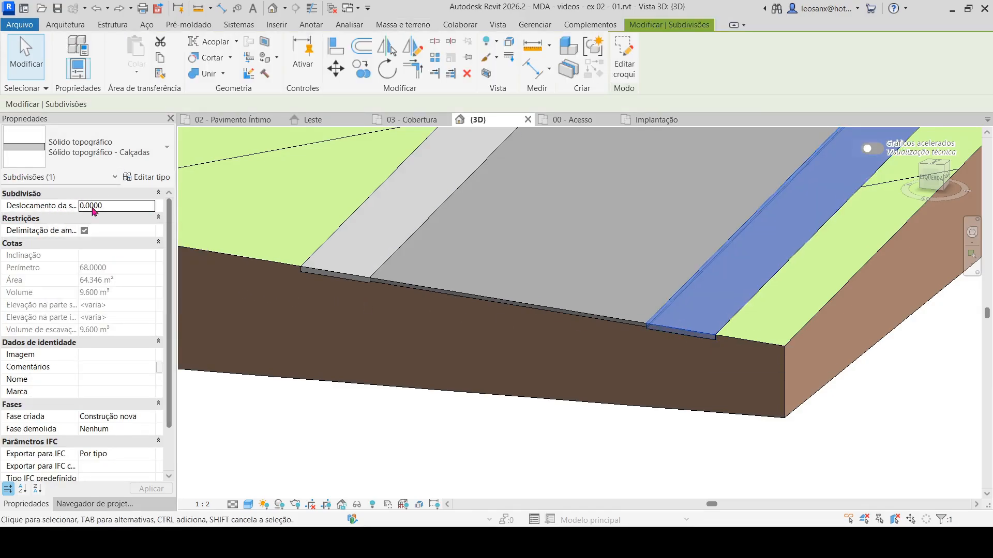
click(118, 207)
text(0.)
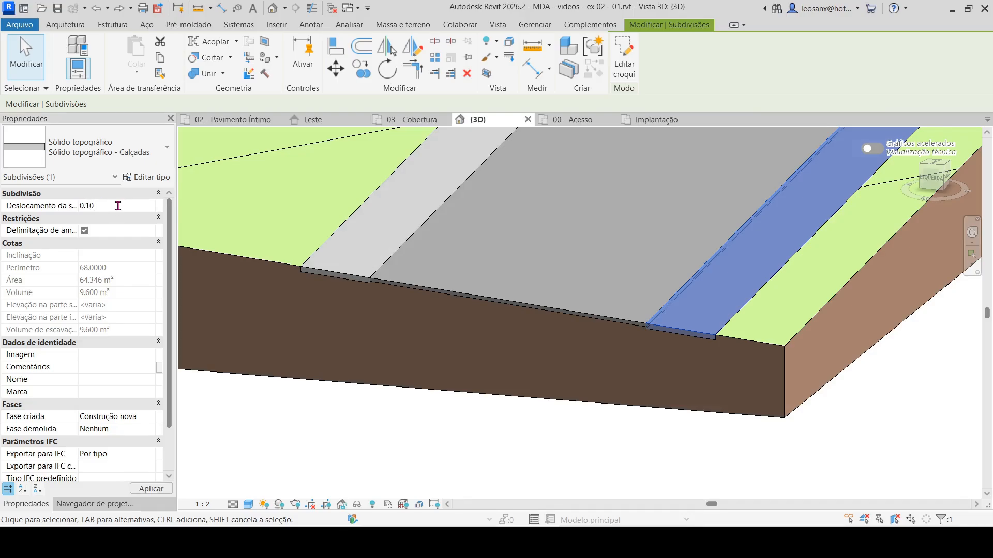
text(10)
key(Return)
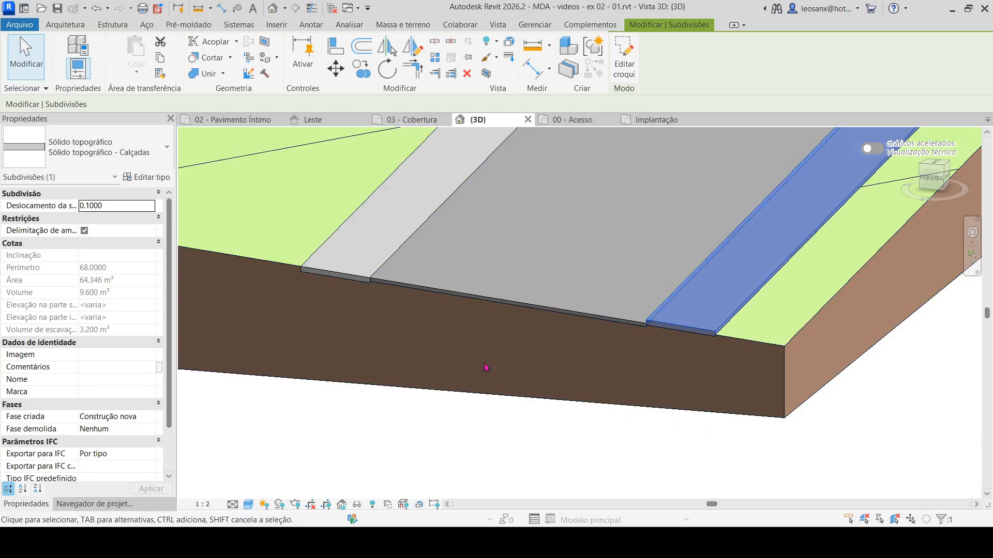
Set the subdivision offset of the sidewalk strip on the uphill side of the asphalt road to 0.1 m.
click(347, 279)
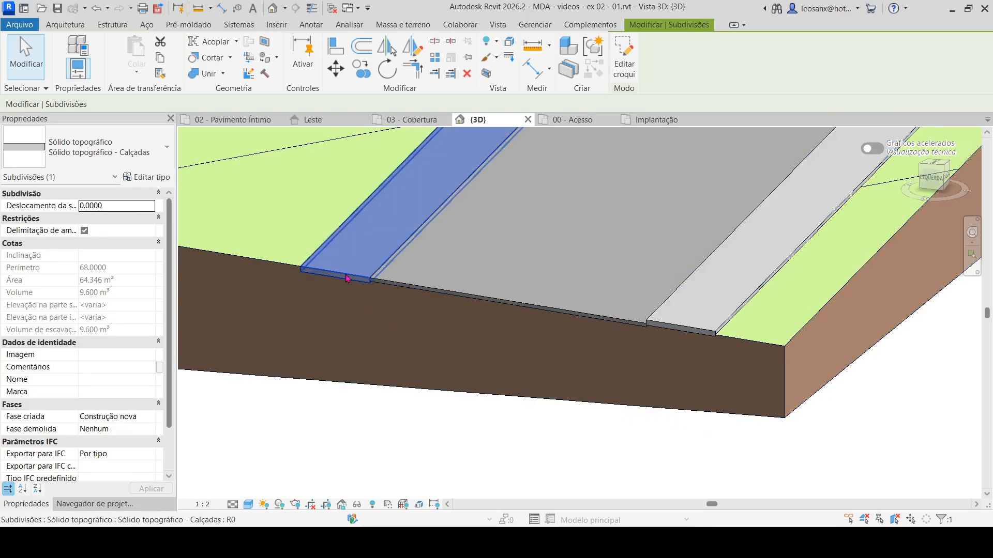
click(126, 206)
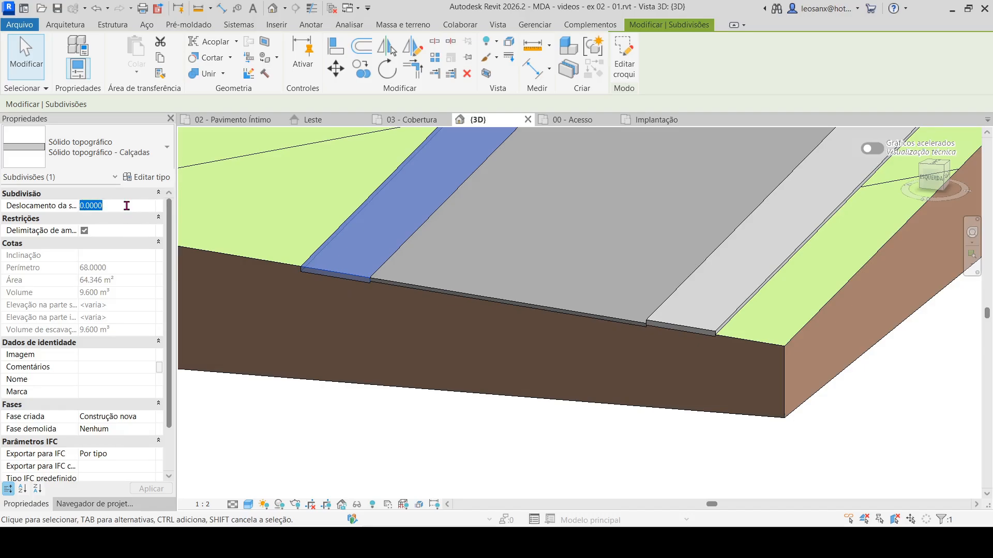
text(0.1)
key(Return)
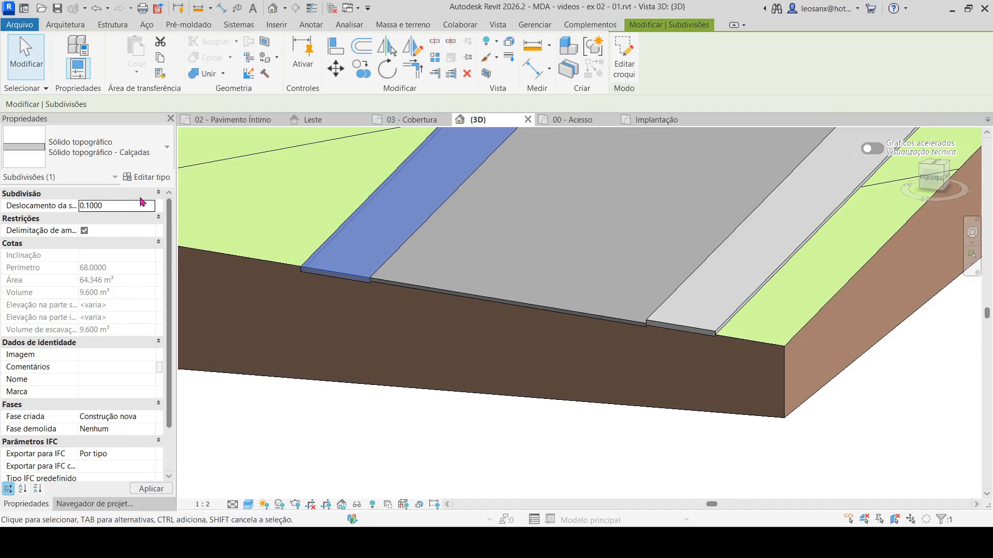
Set the subdivision offset of the asphalt road strip to 0.05 m.
click(502, 304)
click(127, 205)
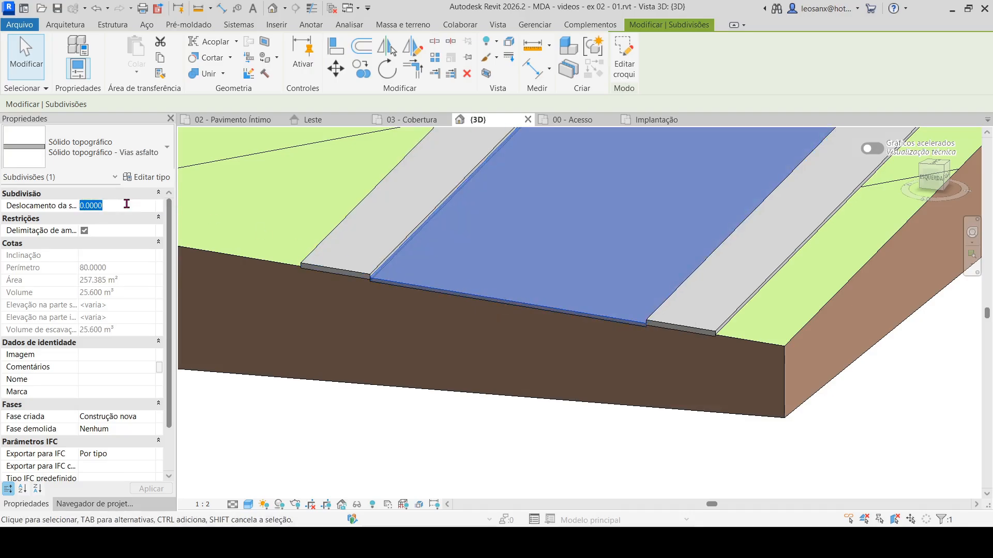
text(0)
key(Return)
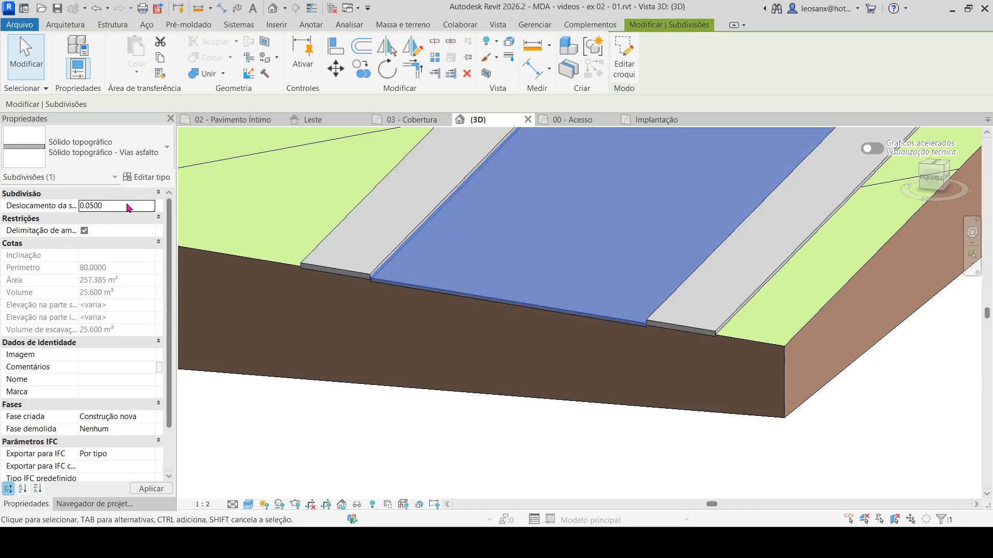
click(587, 488)
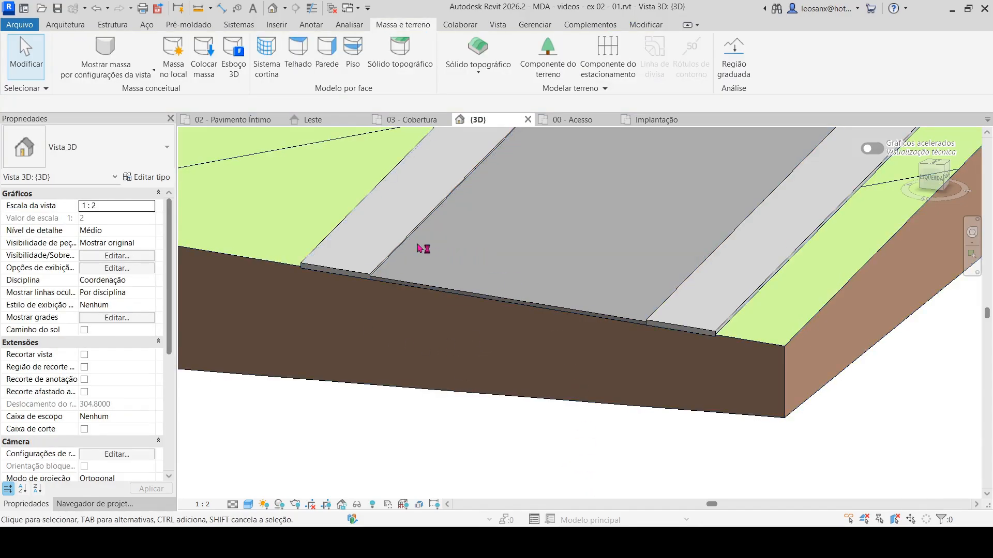
scroll(409, 269, up, 4)
shift+middle_drag(381, 337, 408, 360)
scroll(537, 370, down, 6)
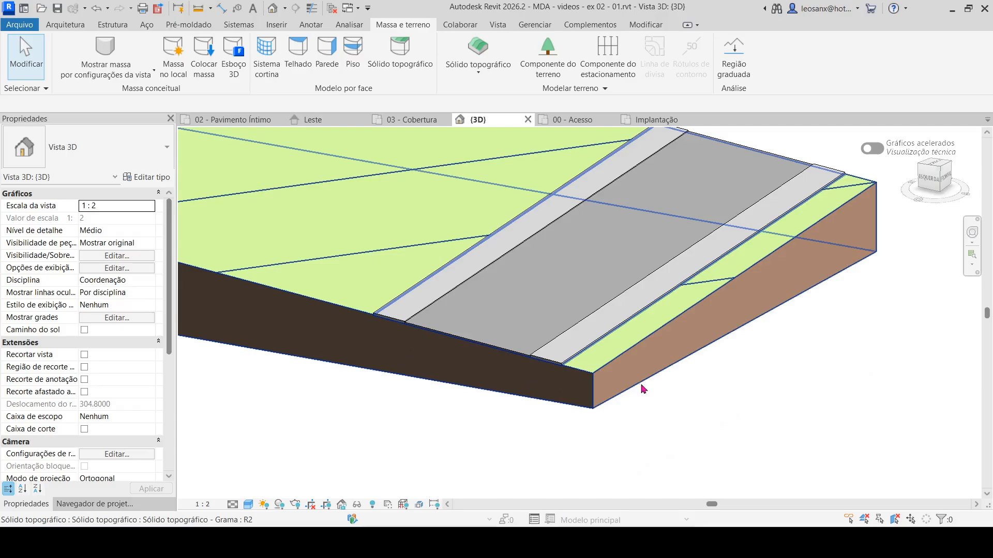
scroll(642, 407, down, 3)
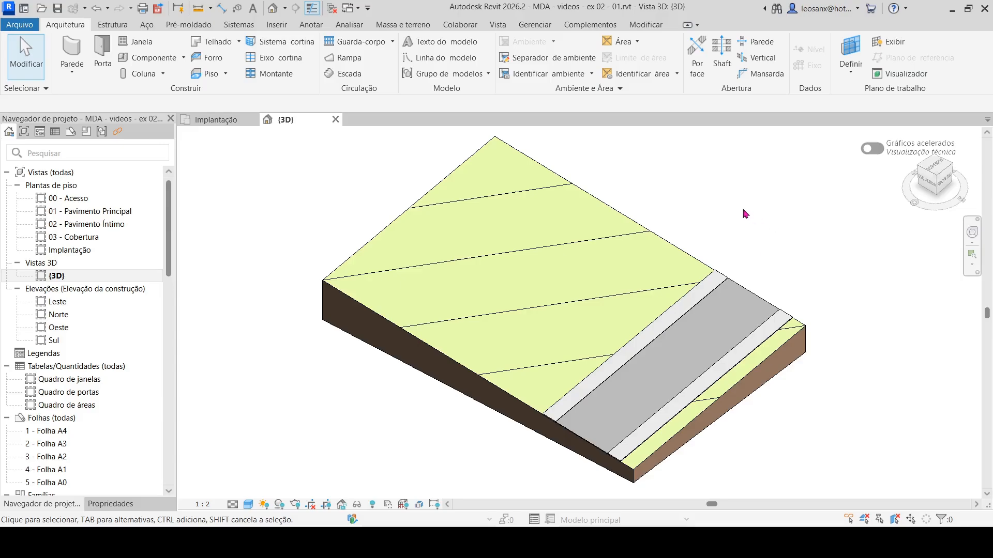
In the Implantação plan, start a toposolid subdivision with a 4 m boundary line along the upper sidewalk's top edge, from its left end.
double_click(79, 252)
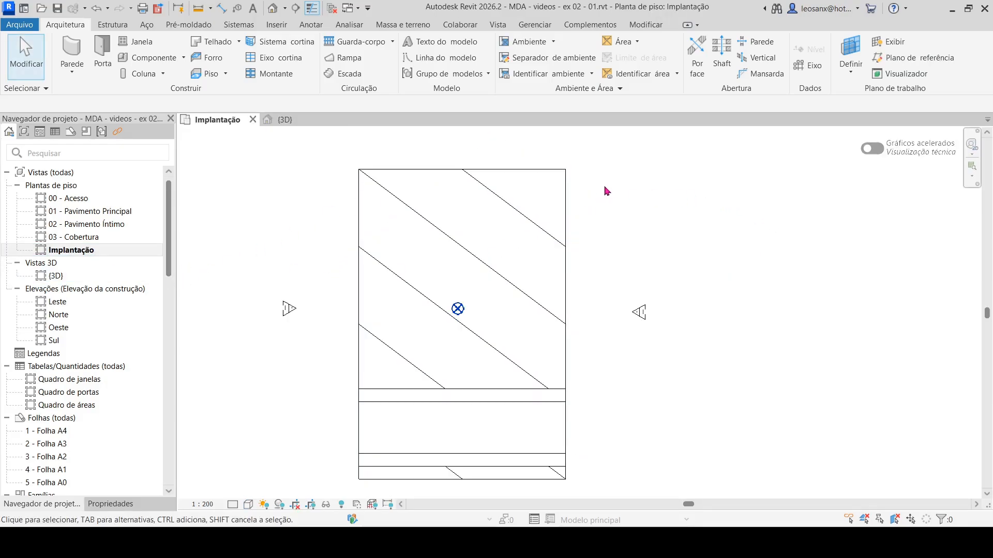
click(566, 184)
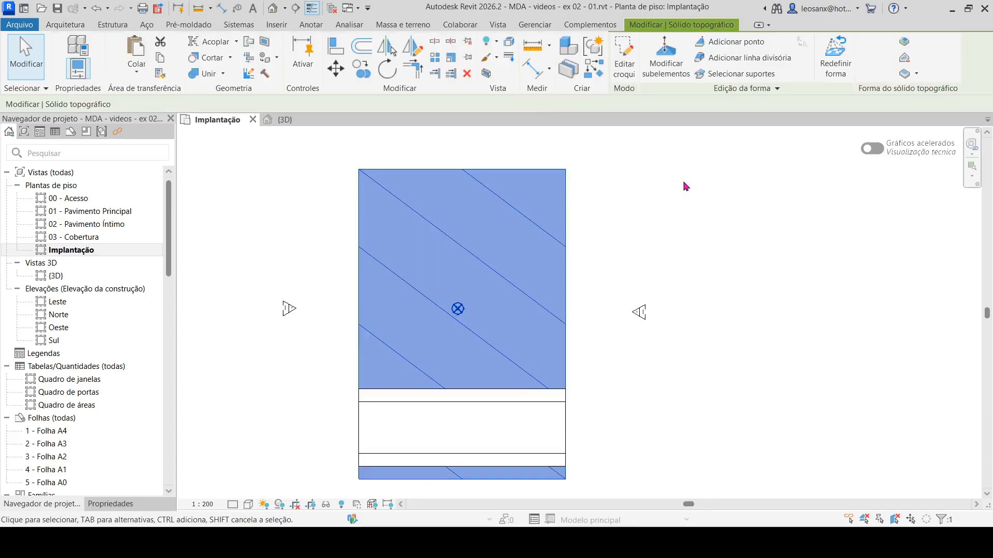
click(906, 44)
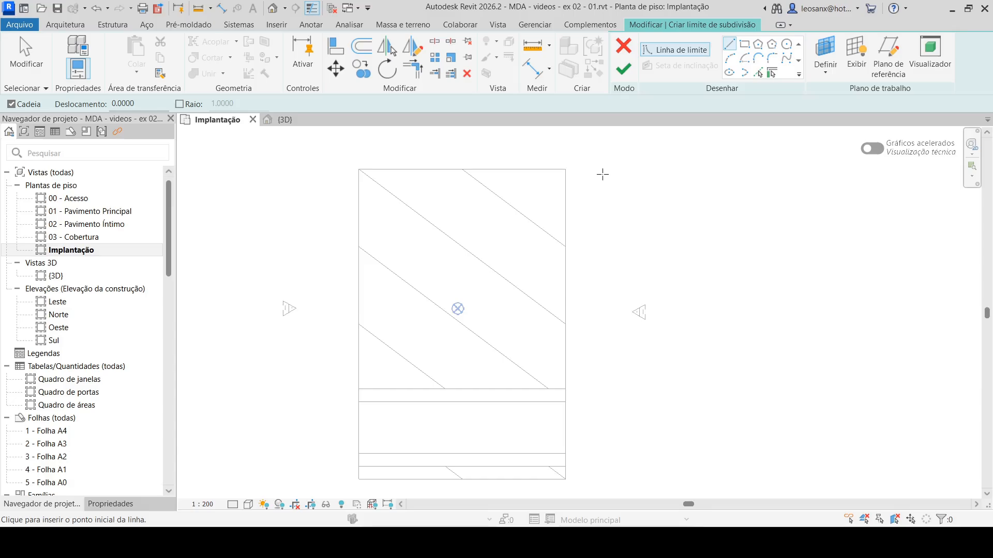
key(Escape)
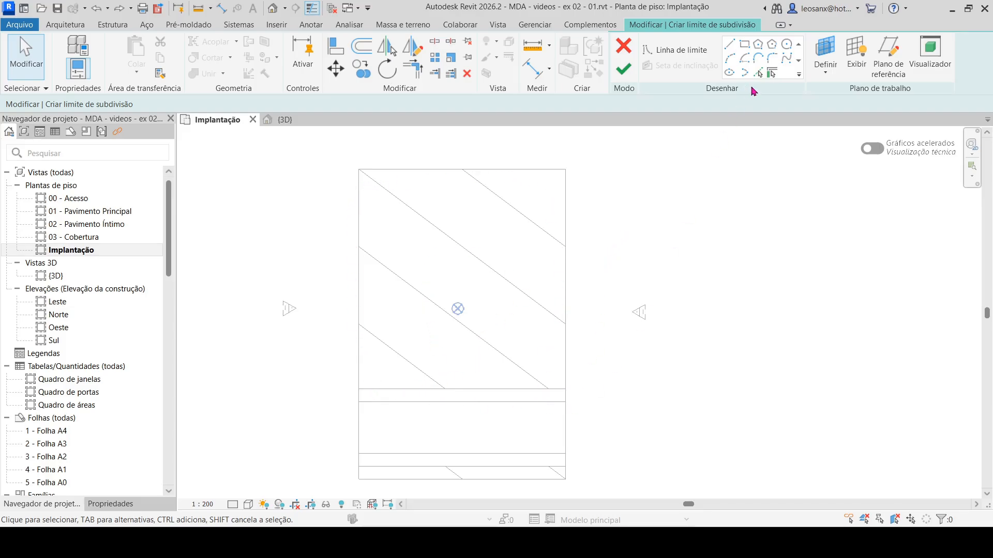
click(730, 45)
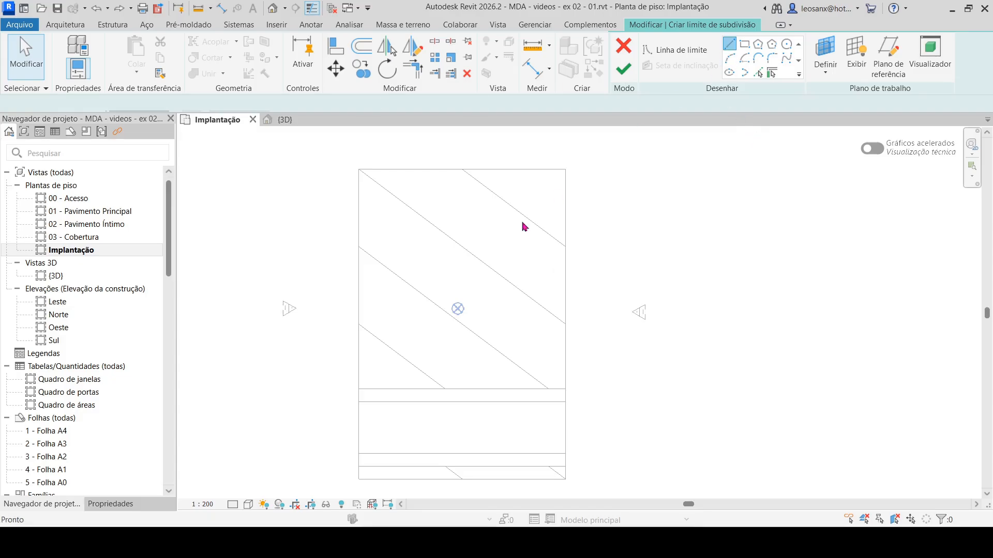
click(359, 389)
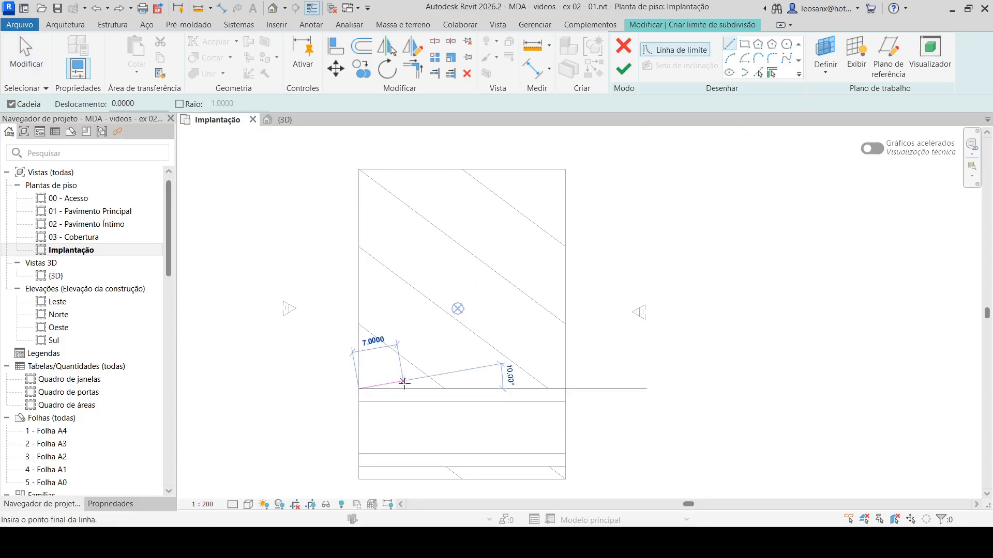
text(4)
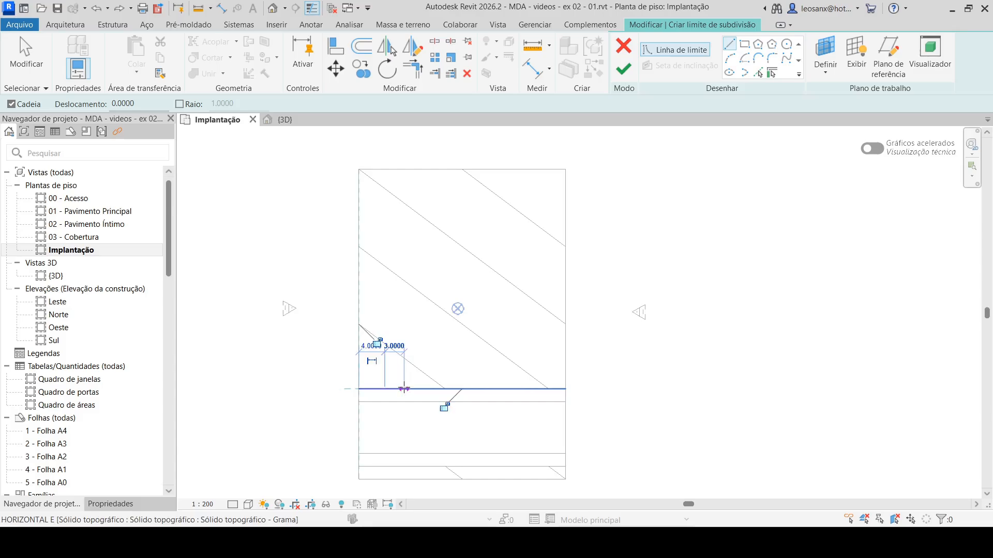
key(Return)
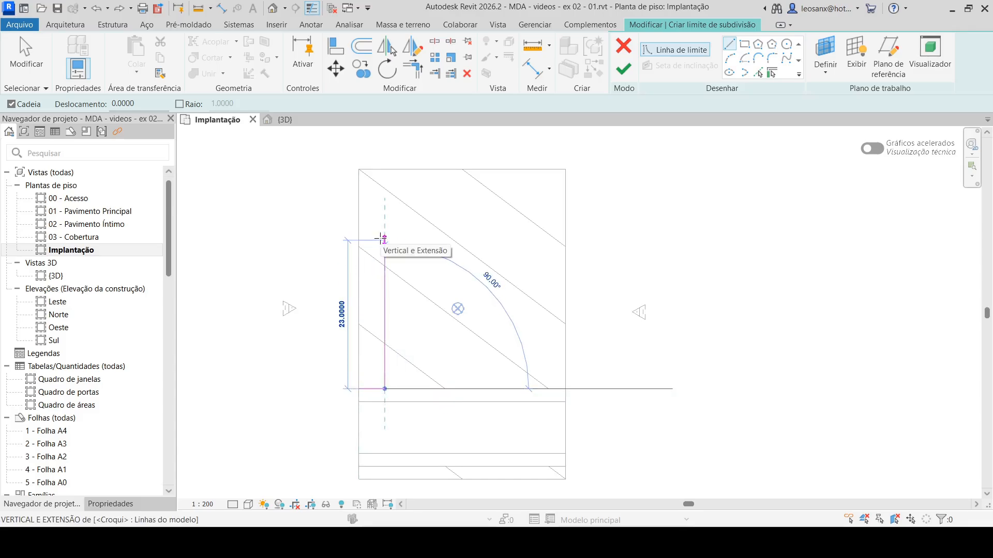
Continue the boundary 30 m up, 24 m right, back down to the sidewalk edge, and 4 m out to the toposolid's right edge.
text(30)
key(Return)
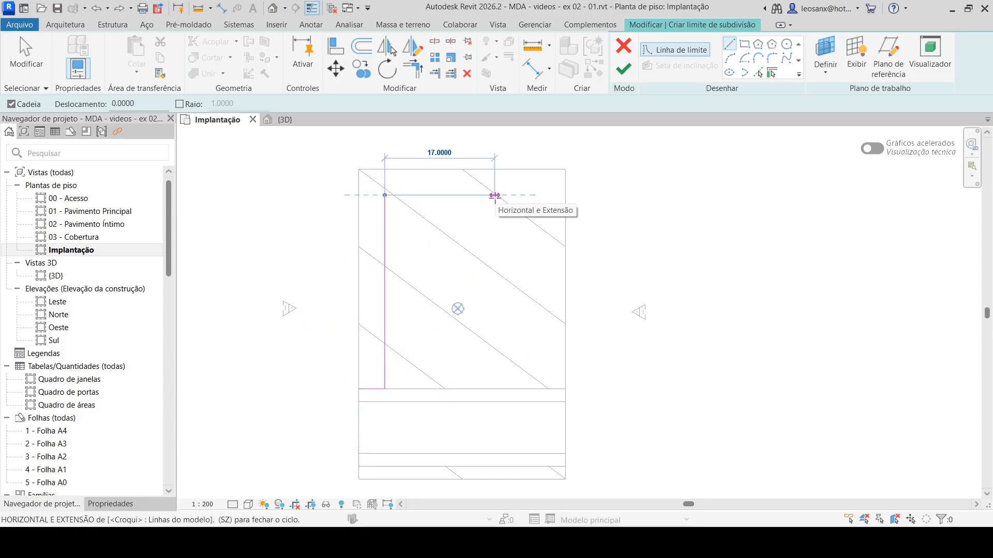
text(24)
key(Return)
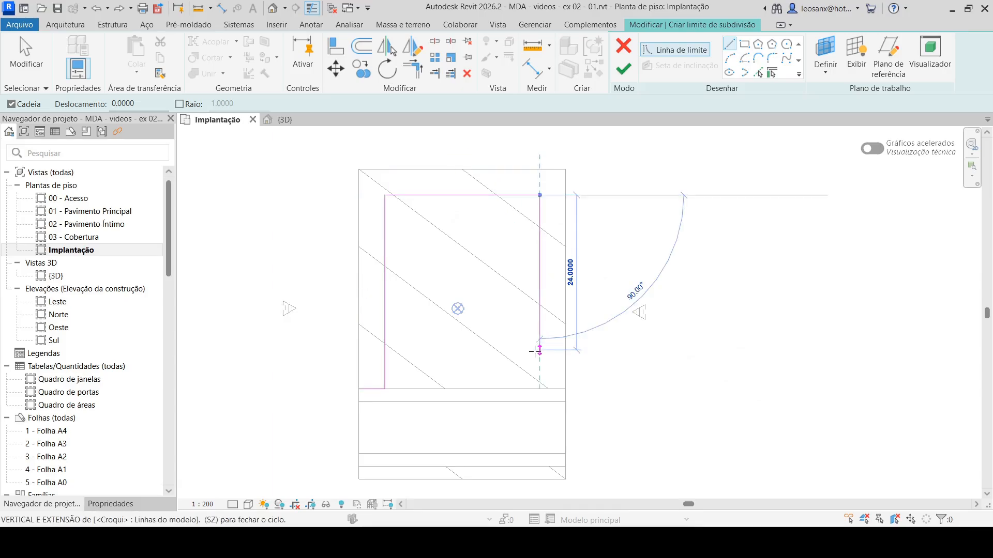
click(540, 389)
click(566, 389)
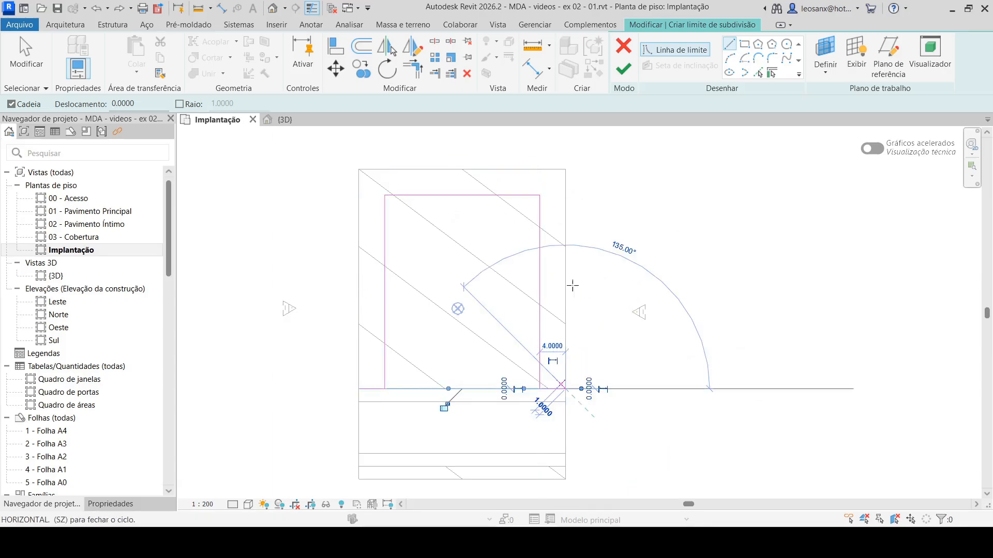
Close the U-shaped boundary along the toposolid's outer right, top and left edges, and finish the subdivision sketch.
click(566, 169)
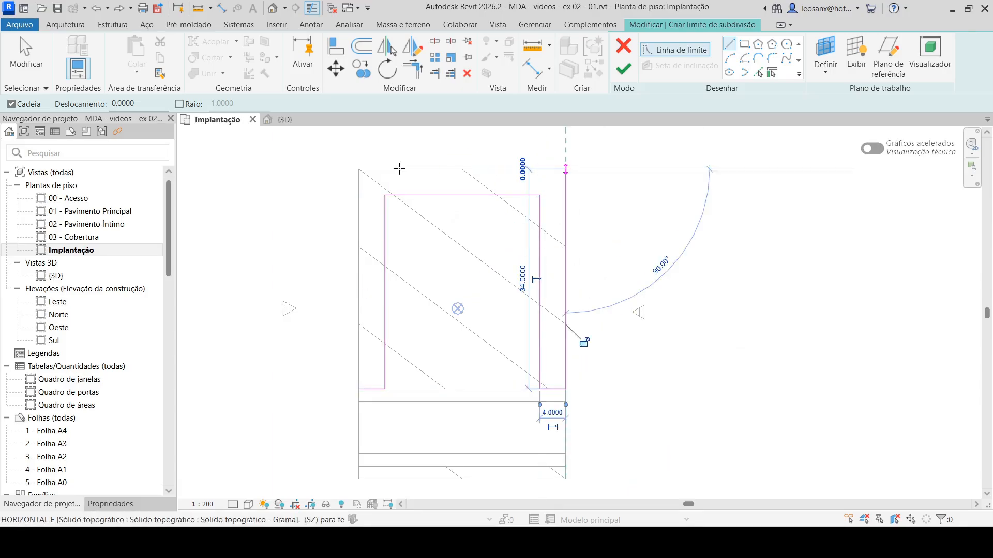
click(359, 169)
click(359, 389)
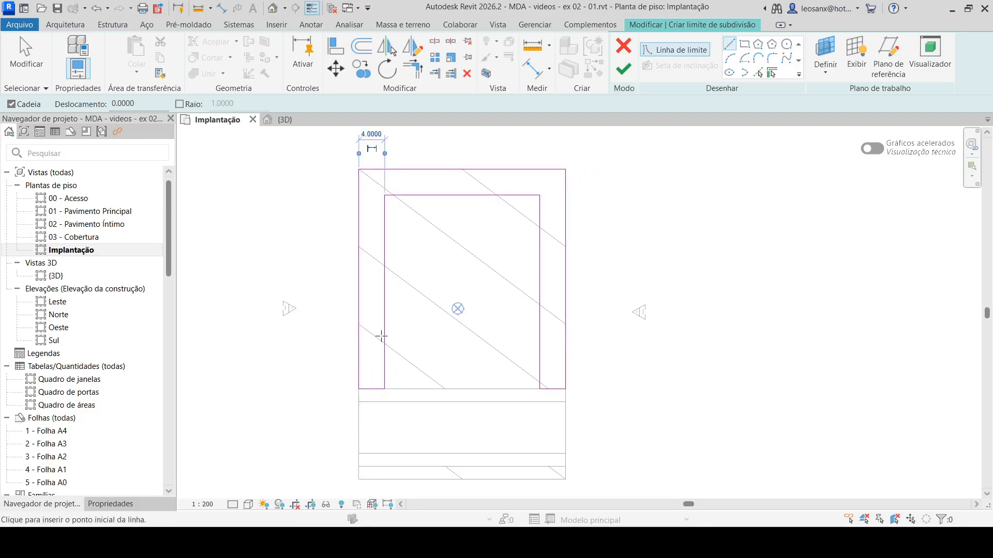
click(18, 49)
mouse_move(326, 145)
mouse_down()
mouse_move(494, 272)
mouse_move(586, 419)
mouse_up()
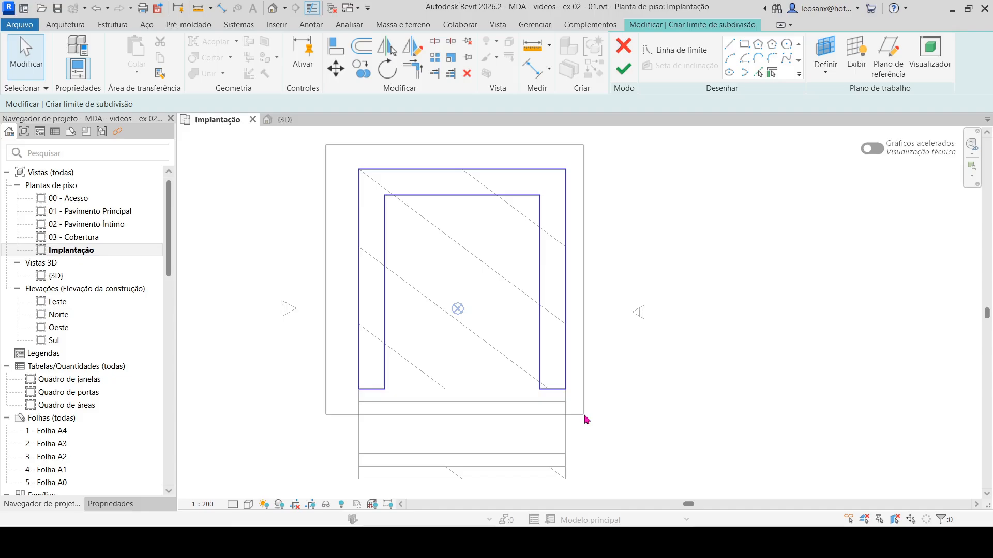
drag(584, 416, 584, 416)
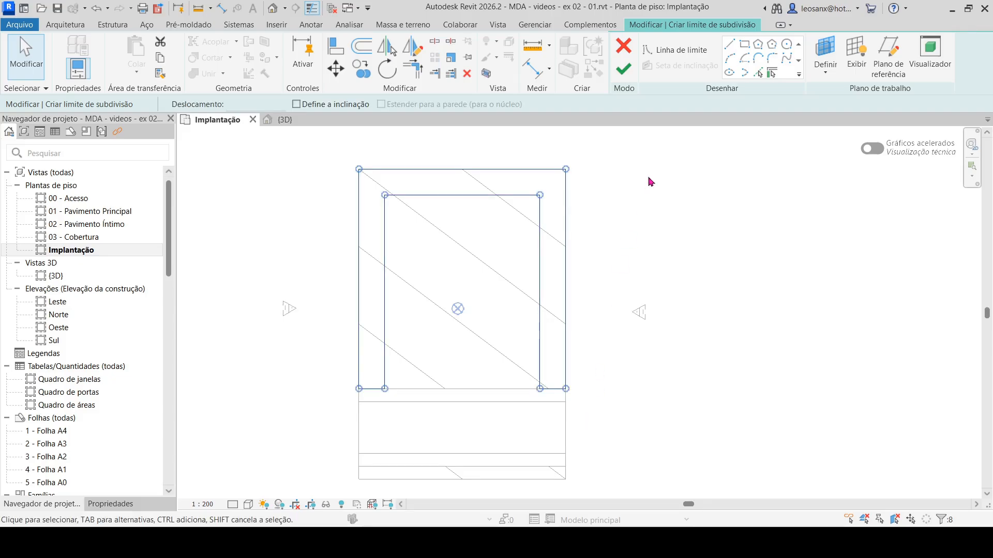
click(624, 71)
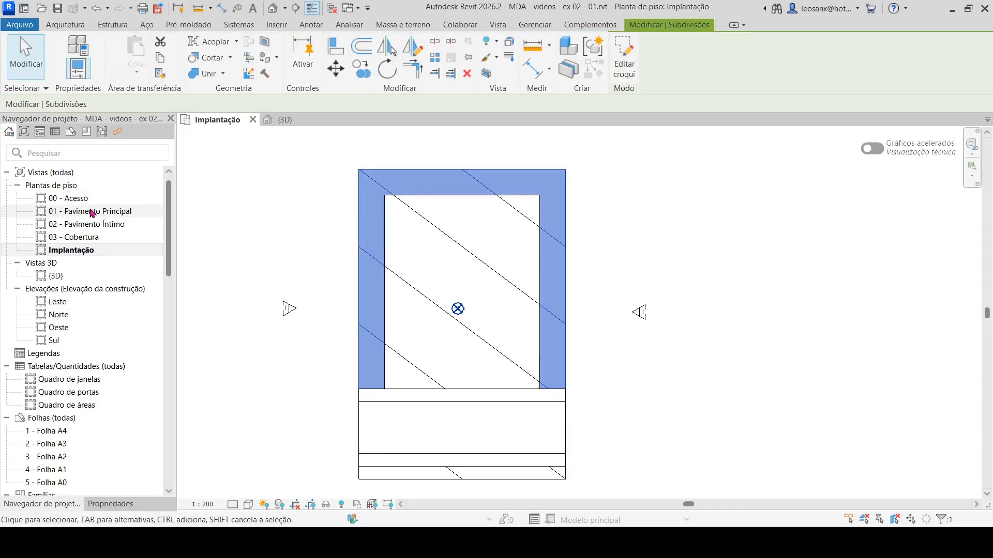
Open the 3D view and select the main toposolid within the new U-shaped subdivision.
double_click(66, 277)
click(692, 190)
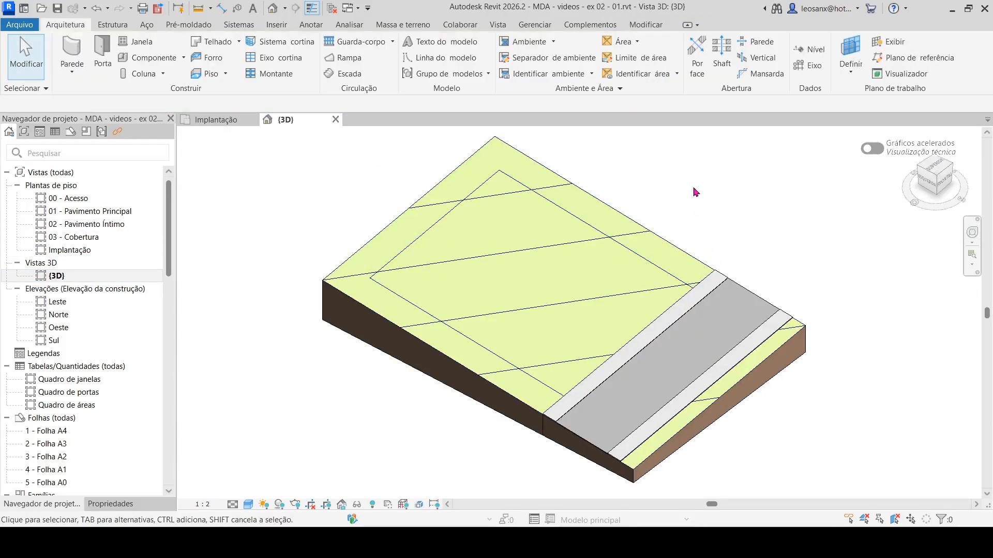
click(512, 317)
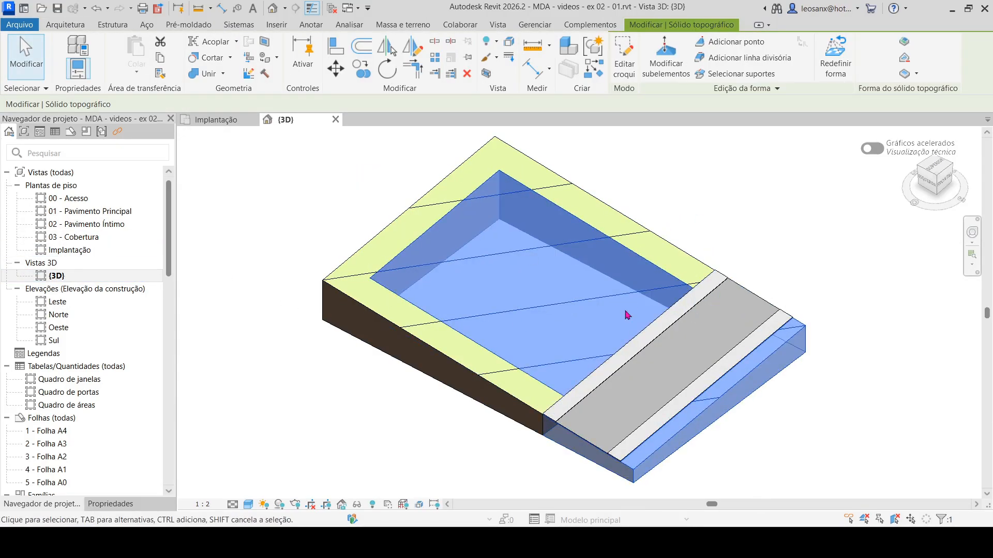
In the Implantação plan, place contour labels along a horizontal line across the full width of the grass strip below the lower sidewalk.
click(253, 328)
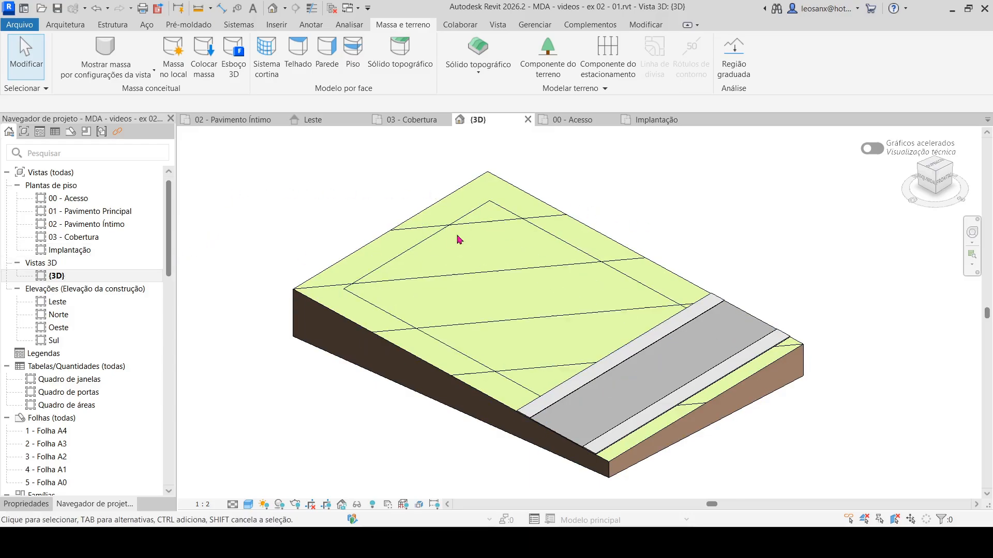
double_click(83, 251)
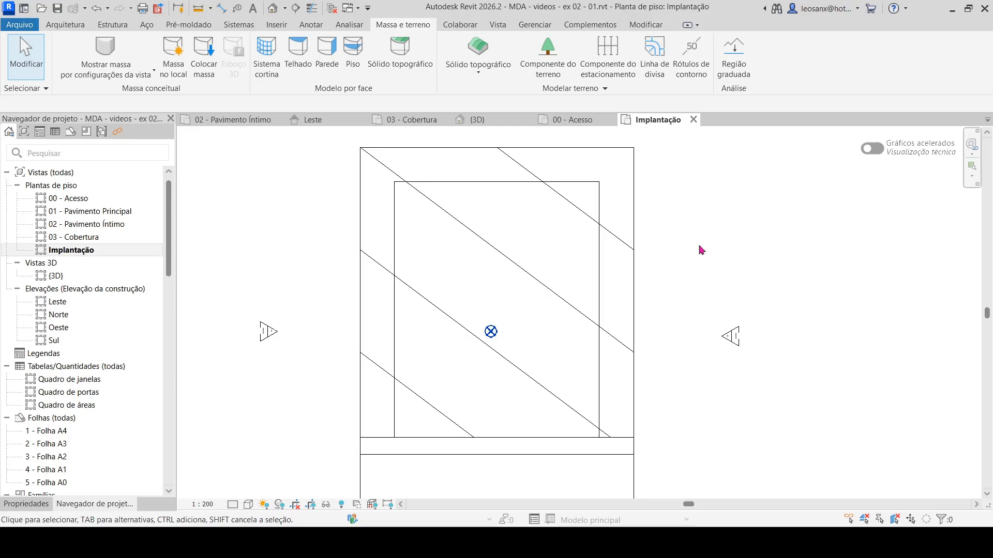
scroll(693, 251, down, 2)
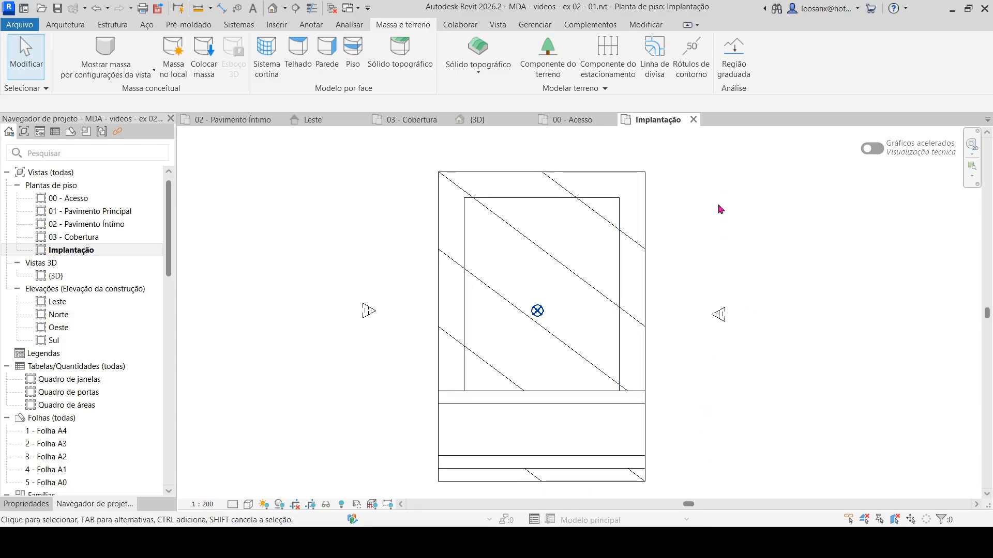
click(690, 56)
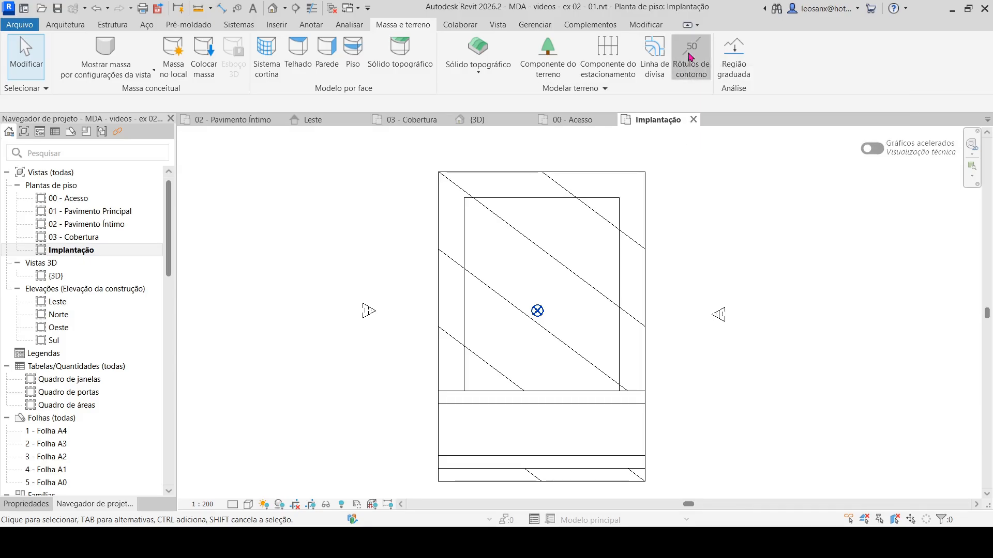
scroll(672, 470, up, 2)
middle_drag(690, 445, 705, 341)
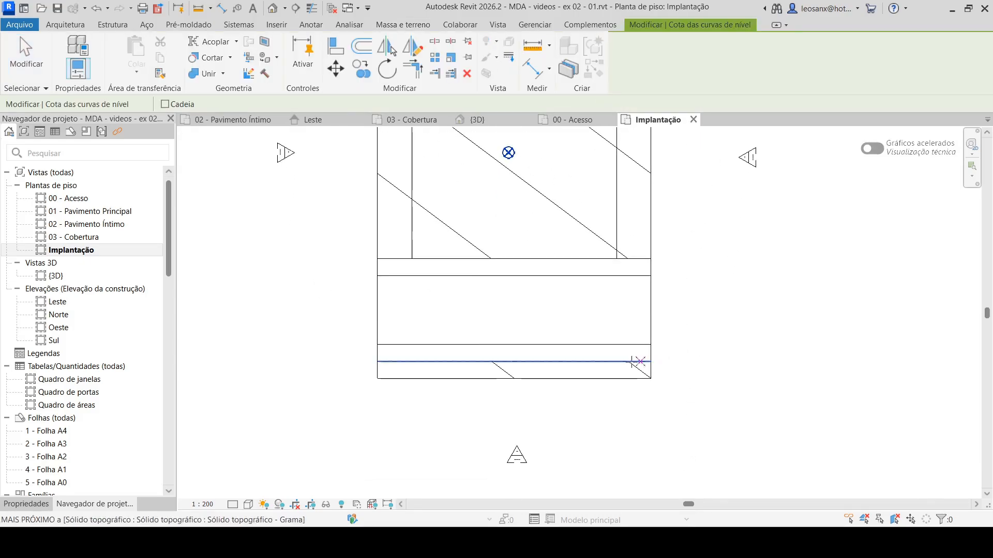
scroll(574, 371, up, 1)
scroll(365, 381, up, 1)
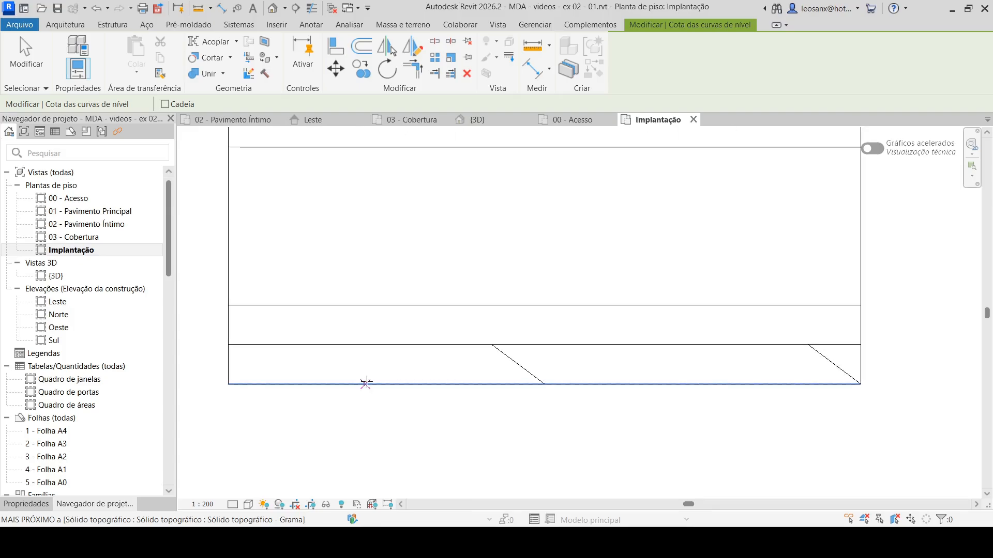
click(229, 371)
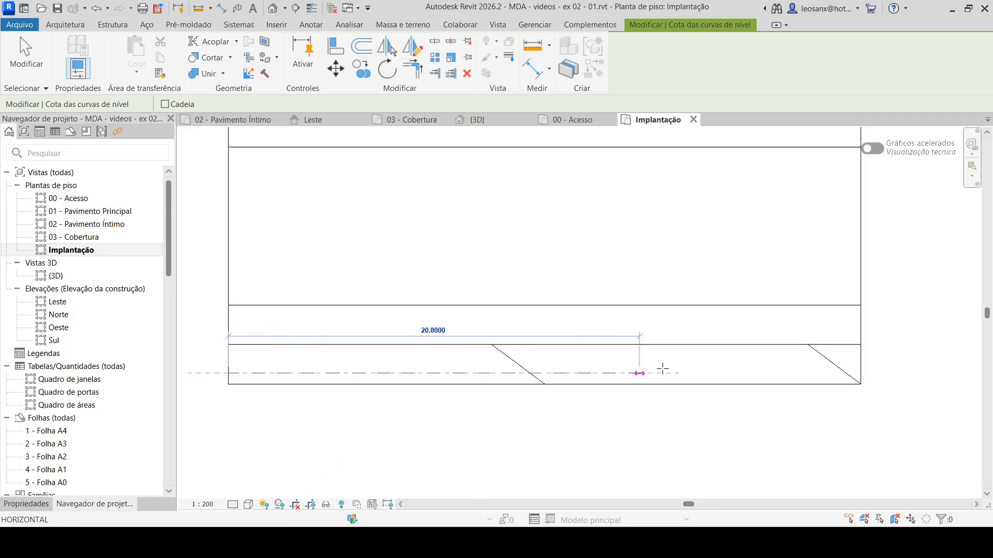
click(857, 372)
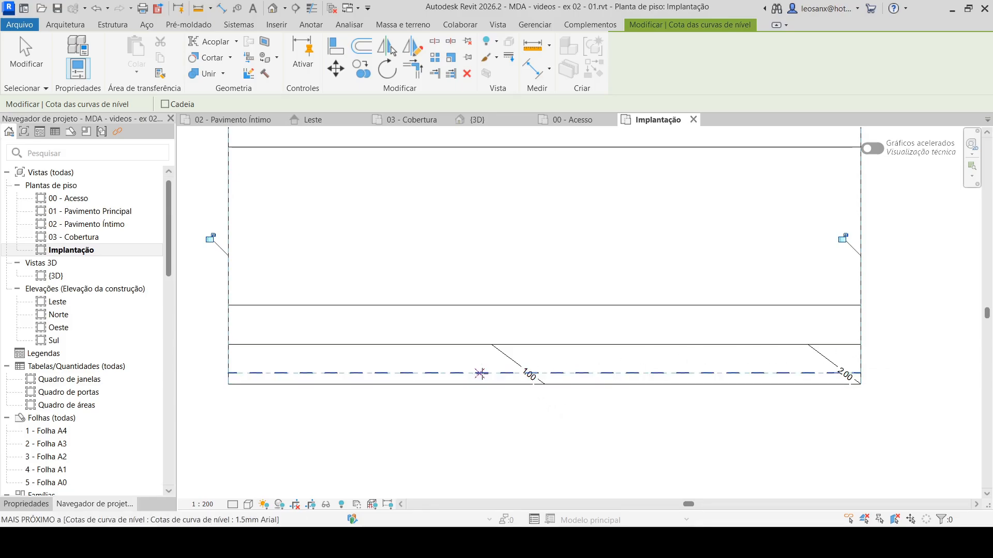
Label the upper contours along a slanted line from the toposolid's upper-right corner to where the lowest long contour meets the upper sidewalk.
scroll(565, 410, down, 2)
scroll(800, 357, down, 2)
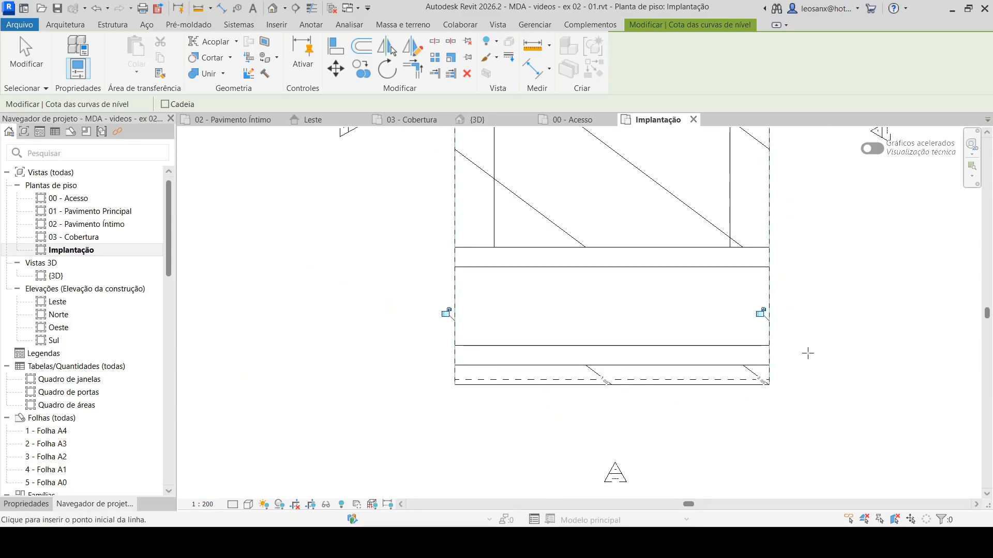
middle_drag(813, 320, 619, 360)
scroll(579, 381, up, 3)
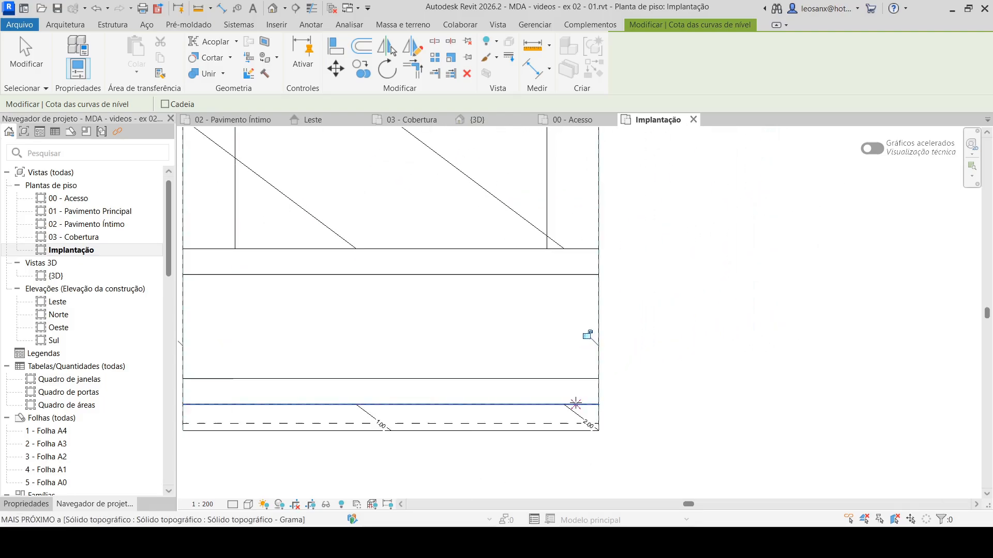
scroll(582, 238, down, 3)
middle_drag(603, 251, 658, 404)
click(642, 190)
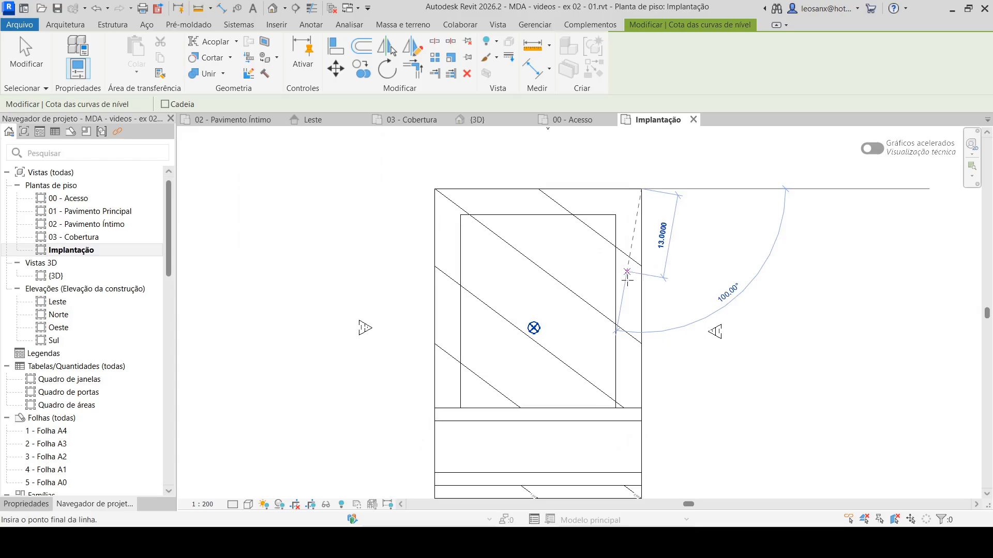
scroll(672, 372, up, 3)
scroll(620, 417, up, 2)
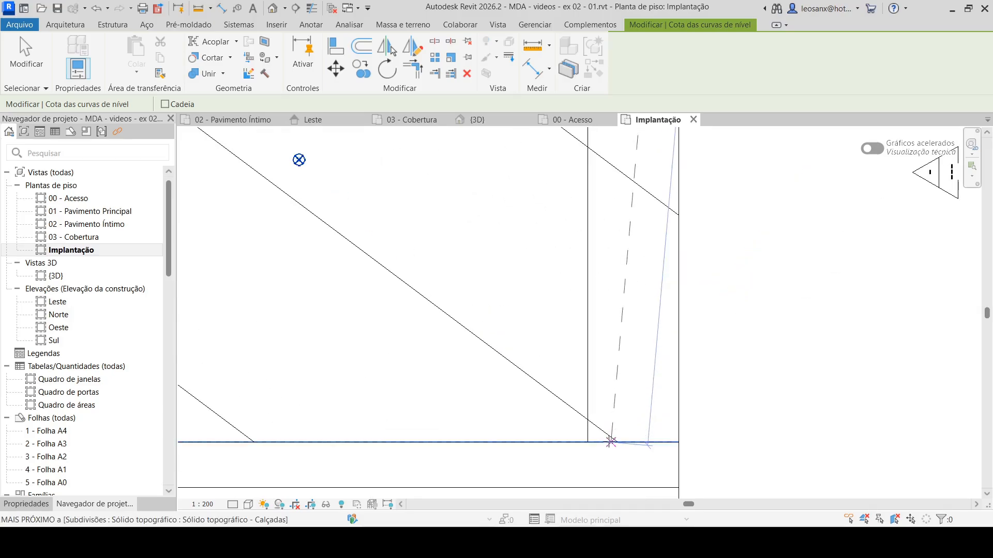
click(610, 442)
scroll(649, 381, down, 4)
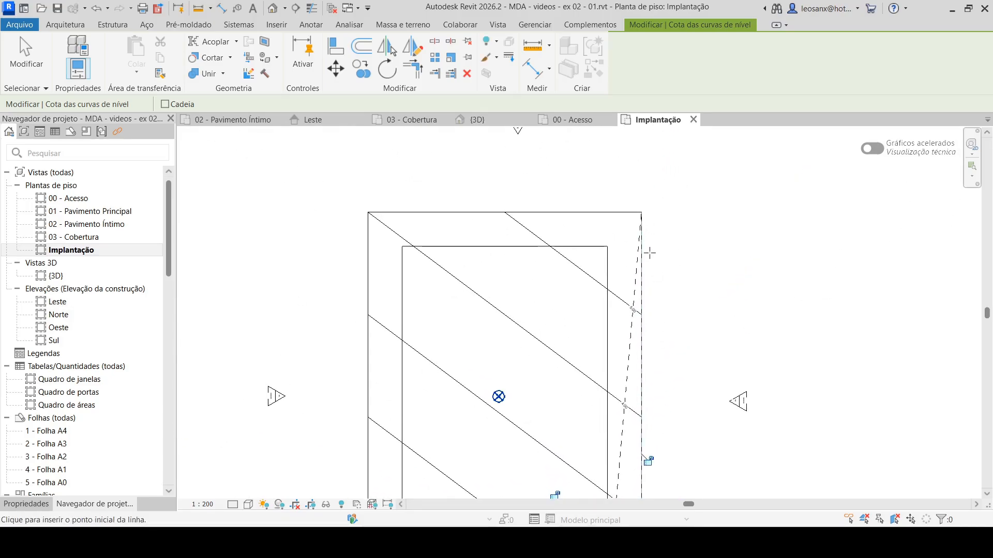
scroll(638, 352, up, 2)
scroll(633, 356, down, 2)
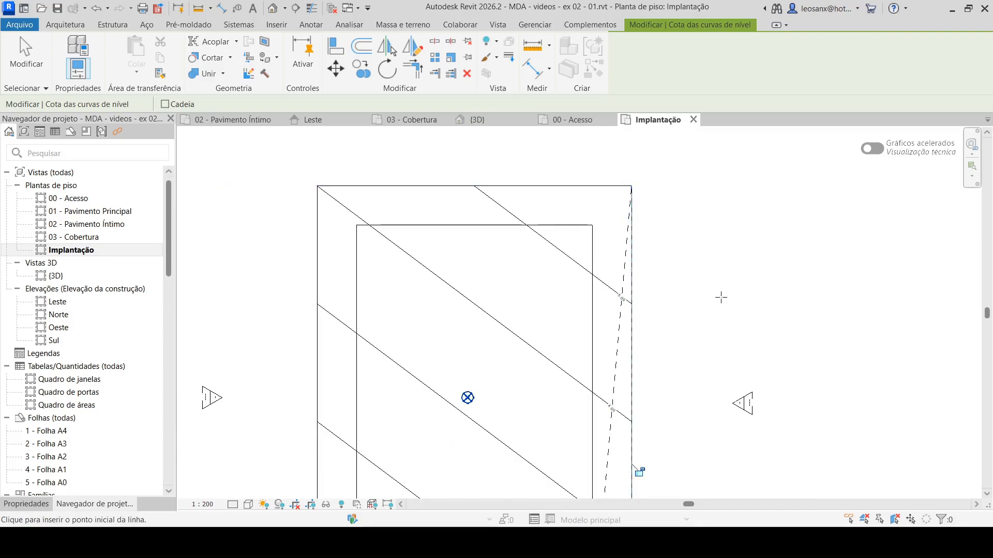
scroll(719, 294, down, 4)
scroll(678, 375, up, 3)
key(Escape)
key(Escape)
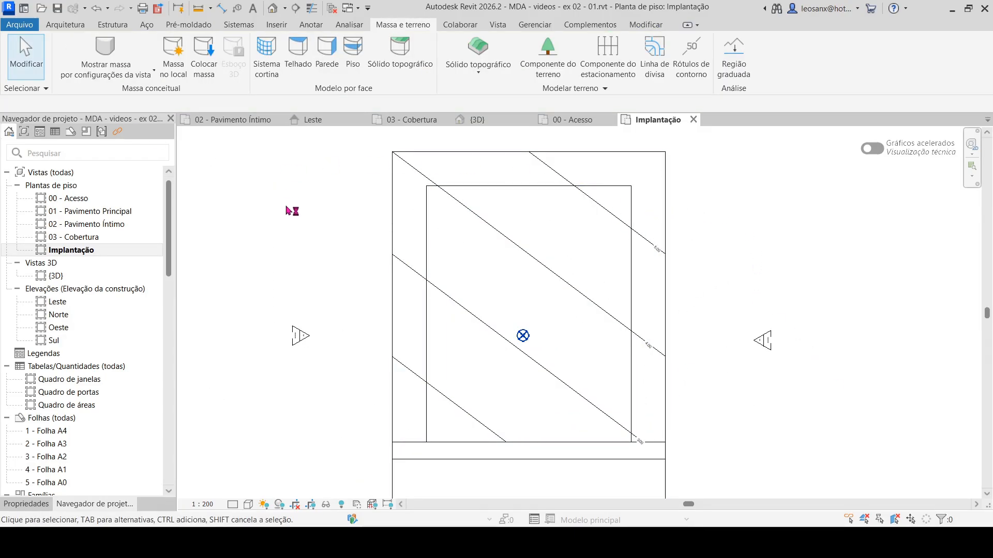
Place a continuous vertical aligned dimension just outside the lot's left edge, covering the lot's depth, upper sidewalk, road and lower sidewalk.
click(310, 25)
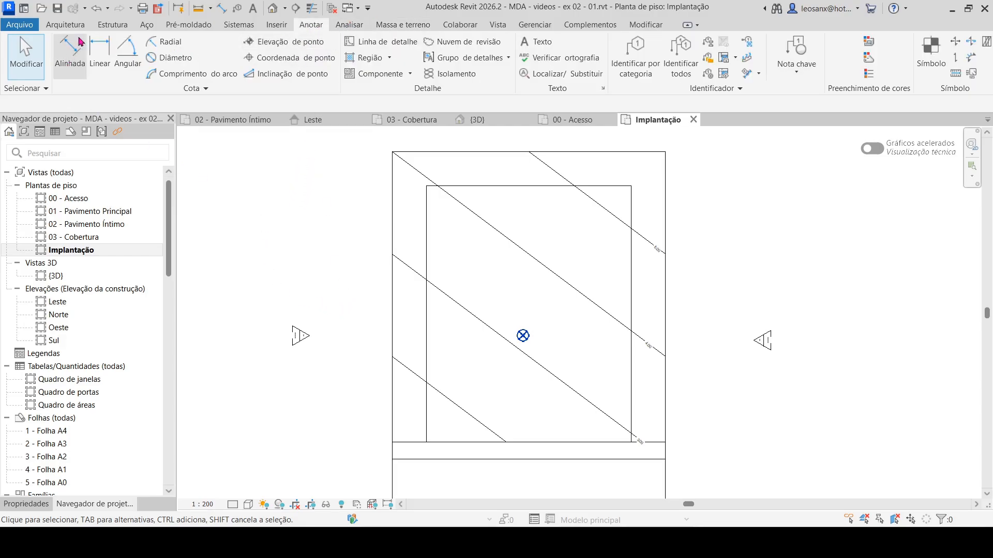
click(70, 54)
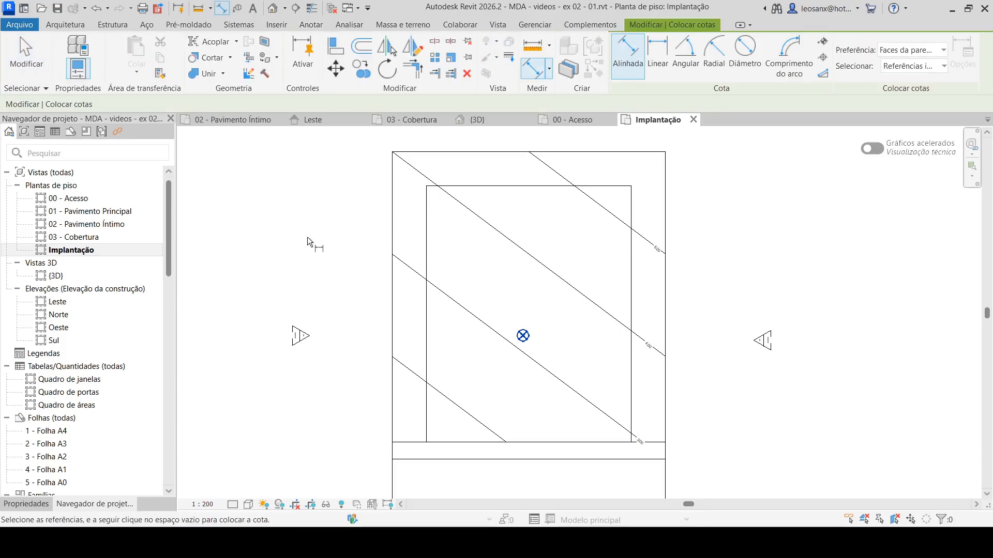
middle_drag(494, 439, 514, 390)
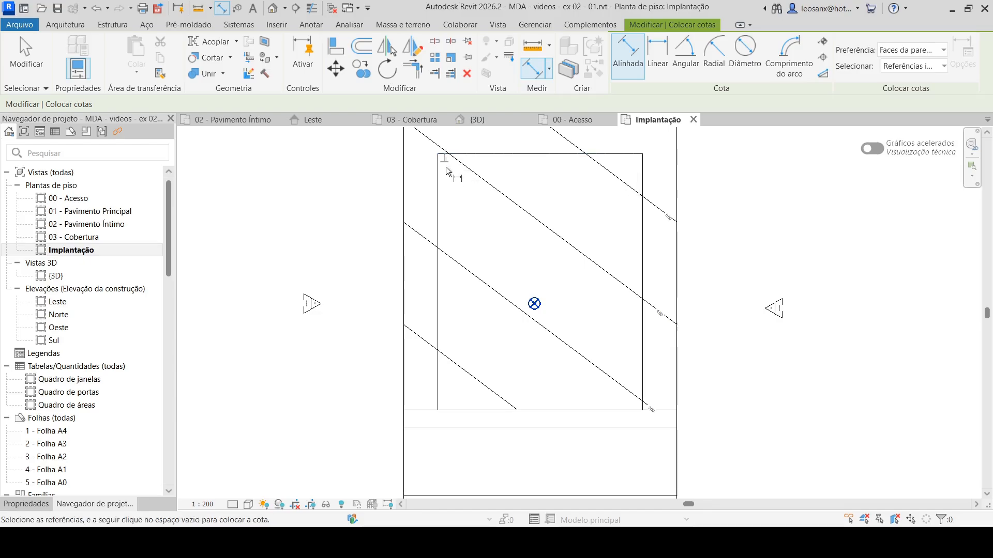
click(449, 410)
middle_drag(445, 412, 474, 259)
scroll(465, 239, up, 2)
click(463, 260)
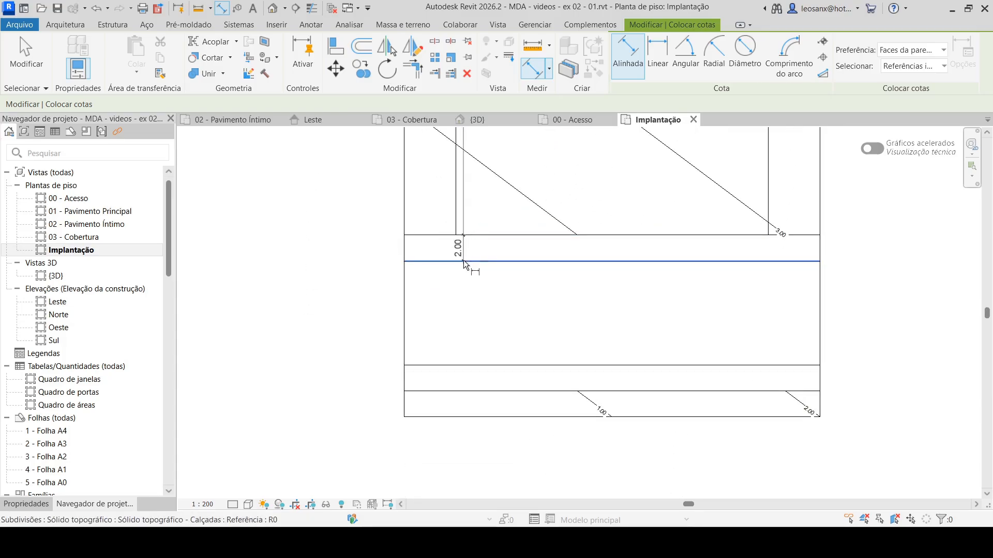
click(464, 366)
click(472, 391)
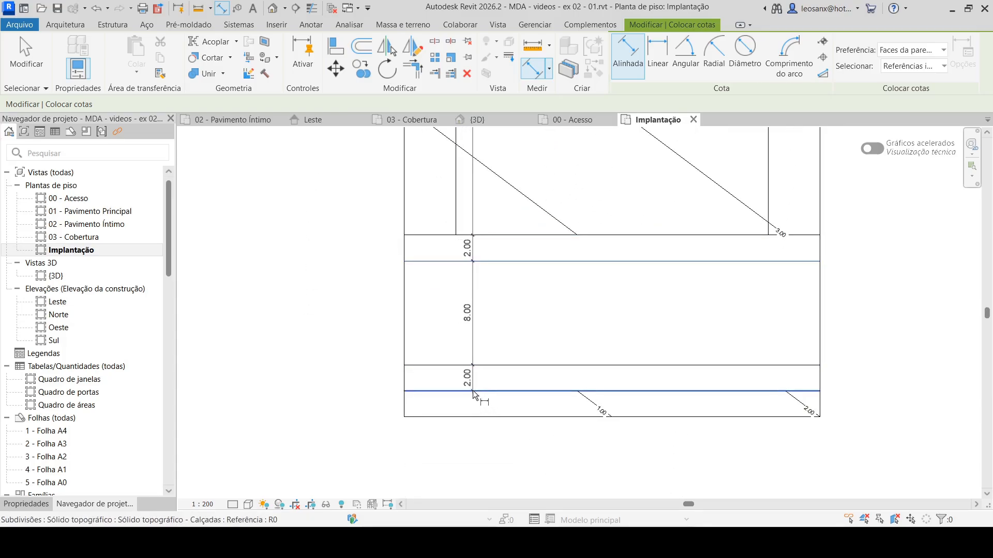
scroll(472, 434, down, 2)
middle_drag(471, 262, 478, 364)
scroll(459, 296, up, 2)
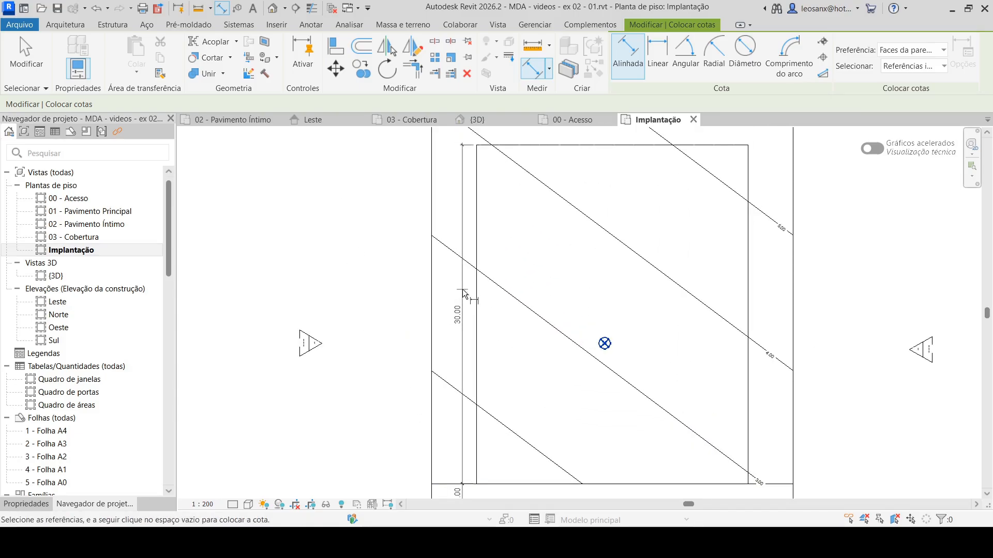
click(464, 293)
Dimension the inner lot's width between its left and right edges, placing the dimension just below the upper sidewalk.
scroll(331, 215, down, 2)
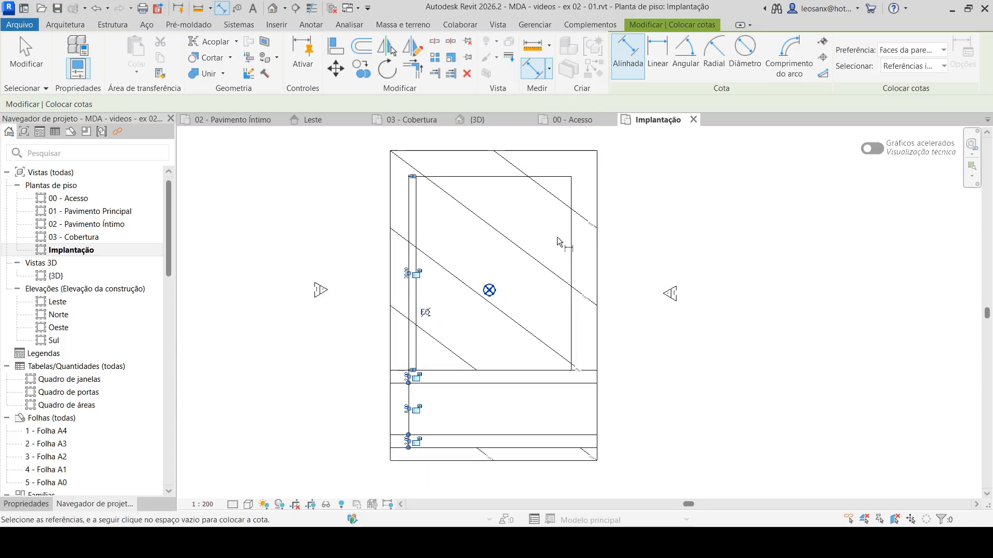
scroll(672, 227, down, 1)
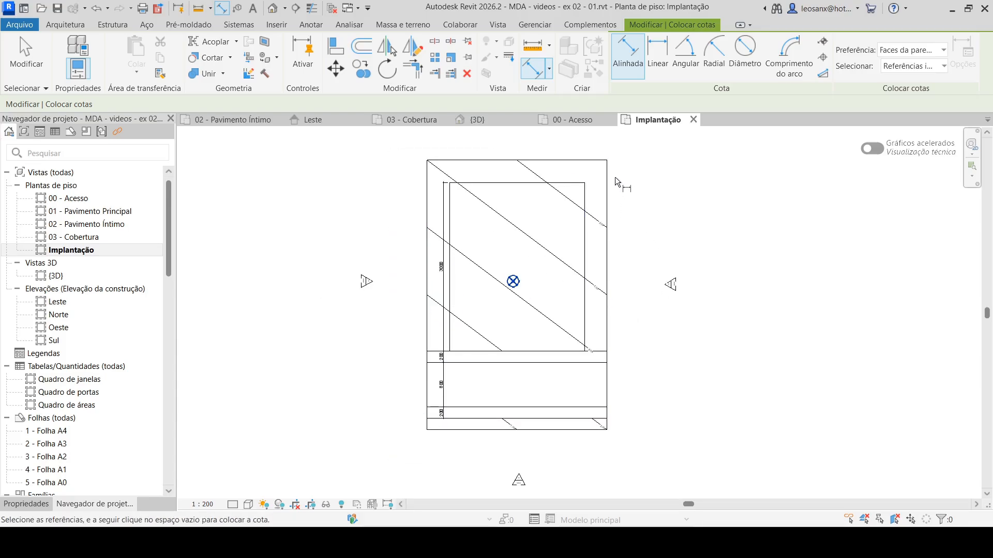
scroll(568, 352, up, 2)
scroll(531, 364, up, 1)
scroll(484, 365, up, 1)
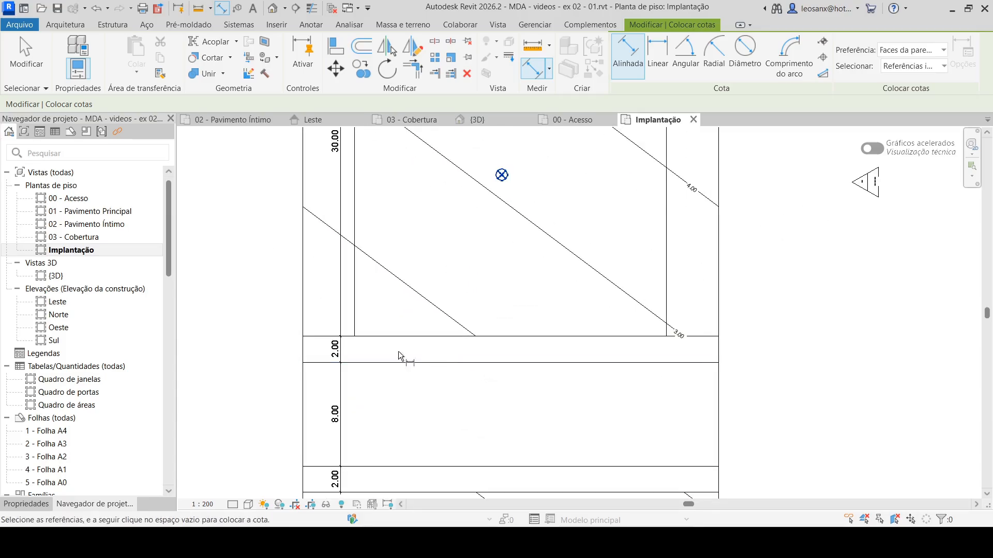
click(354, 322)
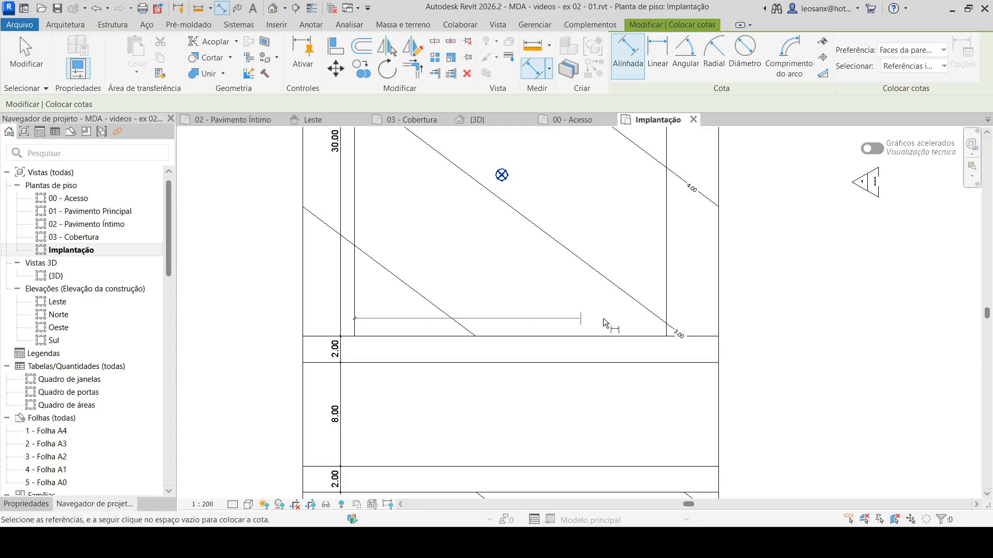
click(667, 320)
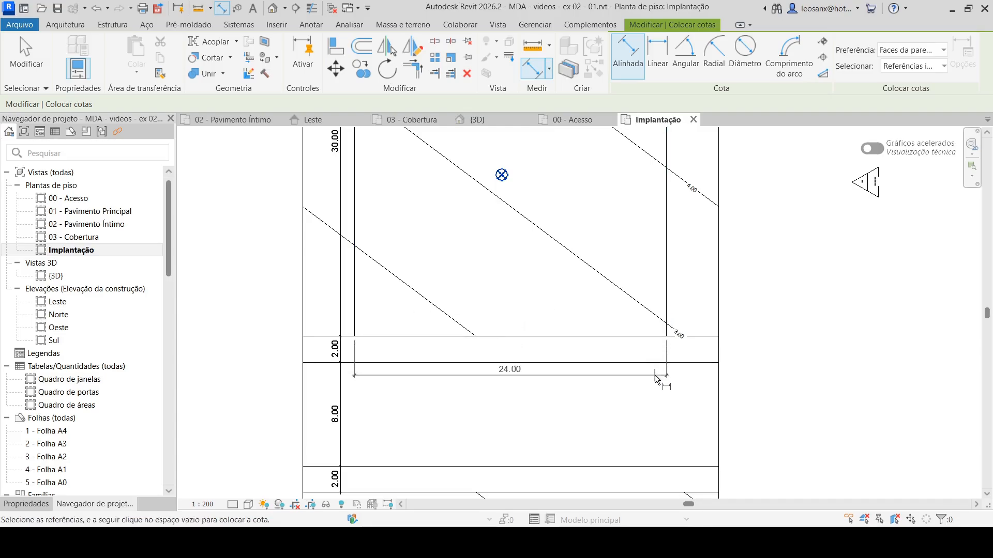
click(657, 377)
Dimension the inner lot's depth from its top edge to the upper sidewalk, placing the dimension just outside the lot's right edge.
scroll(615, 393, down, 2)
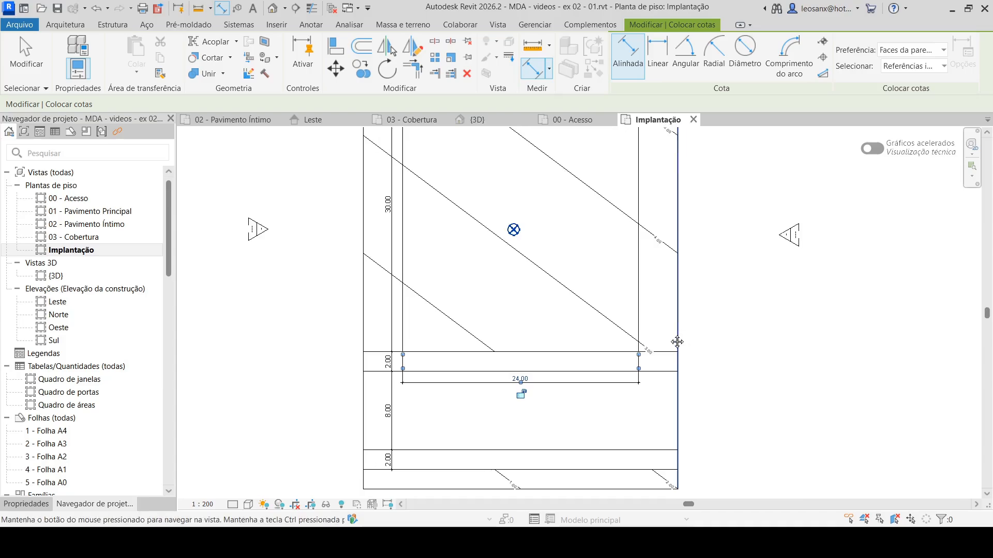
scroll(594, 372, down, 2)
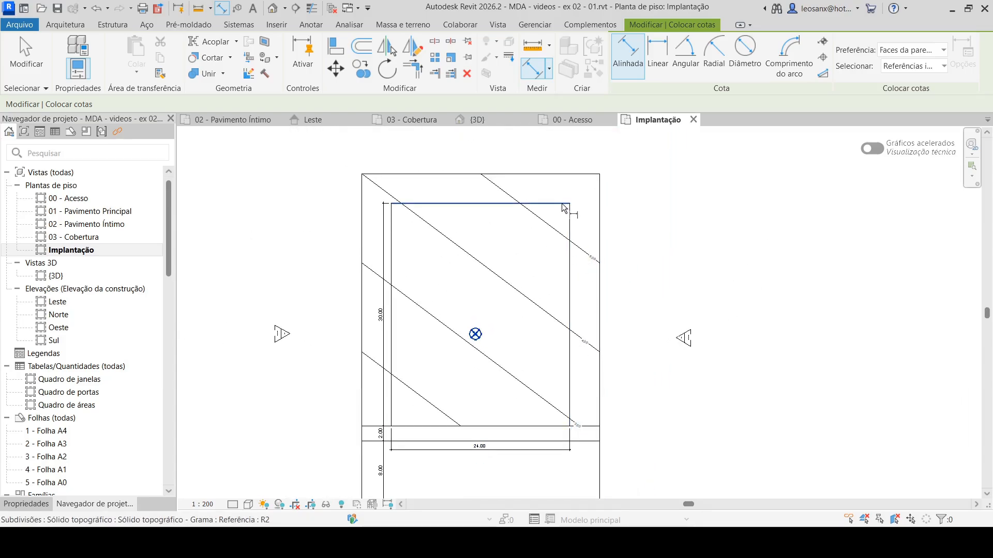
scroll(578, 413, up, 4)
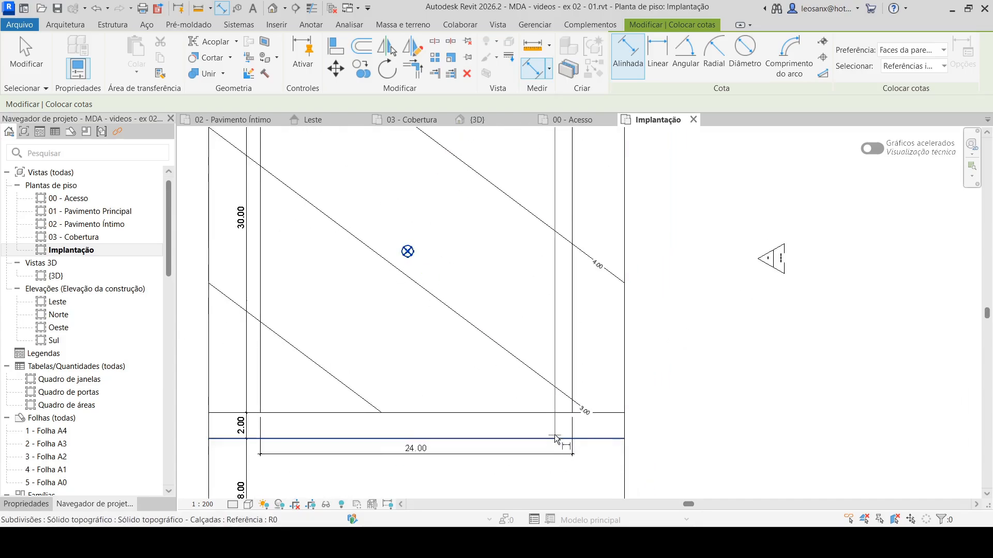
click(589, 396)
scroll(603, 268, down, 2)
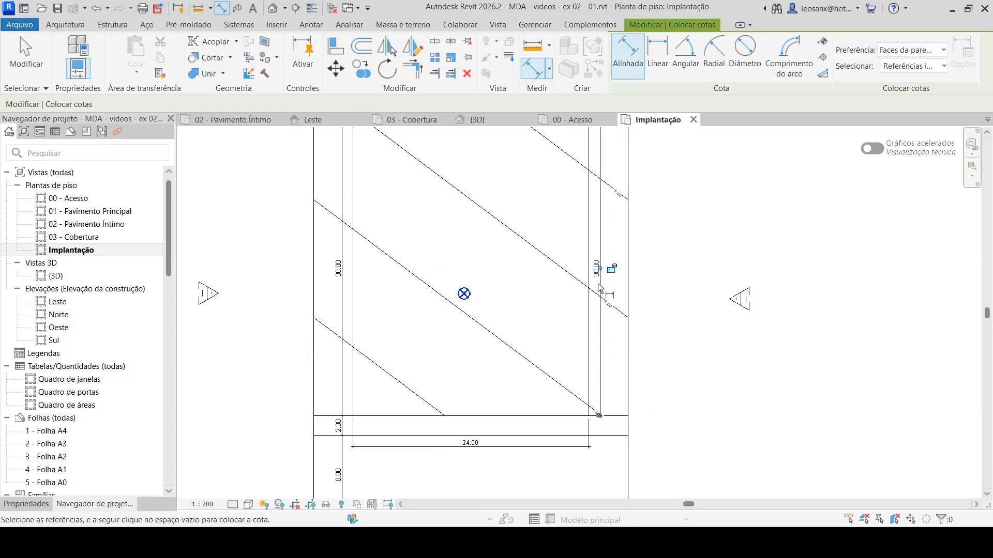
Dimension the inner lot's width just above its top edge and finish dimensioning.
scroll(569, 310, down, 2)
scroll(421, 299, up, 3)
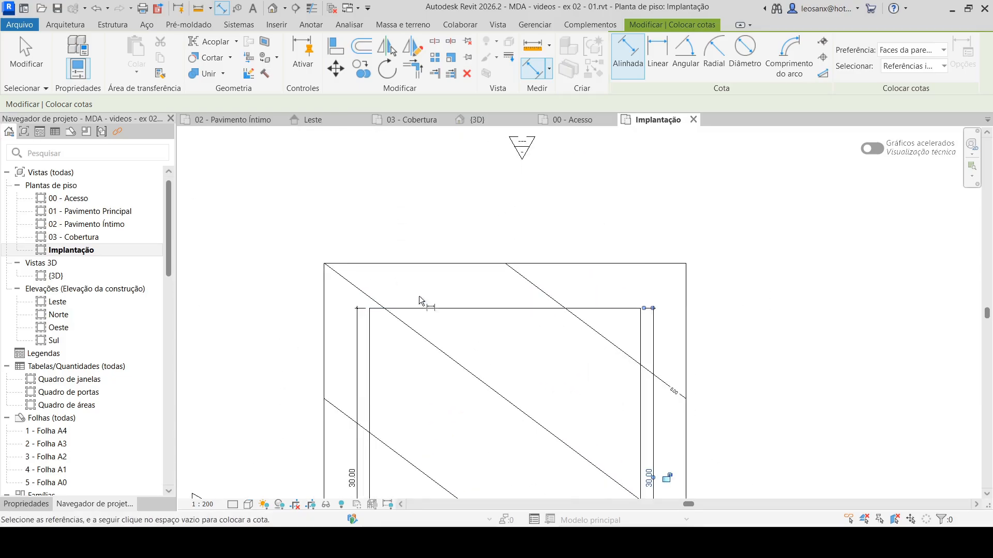
click(367, 319)
click(640, 328)
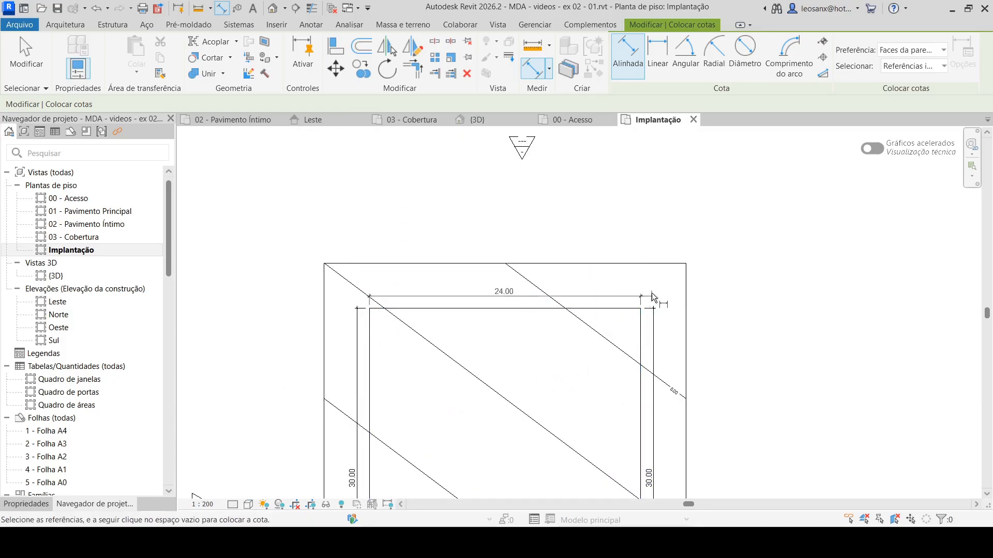
scroll(651, 292, up, 1)
click(663, 304)
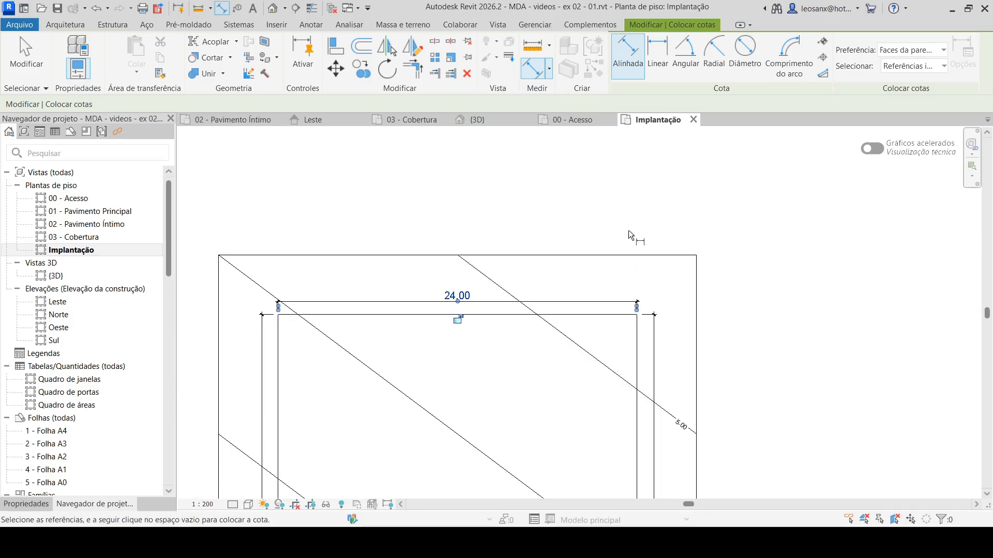
scroll(638, 219, down, 3)
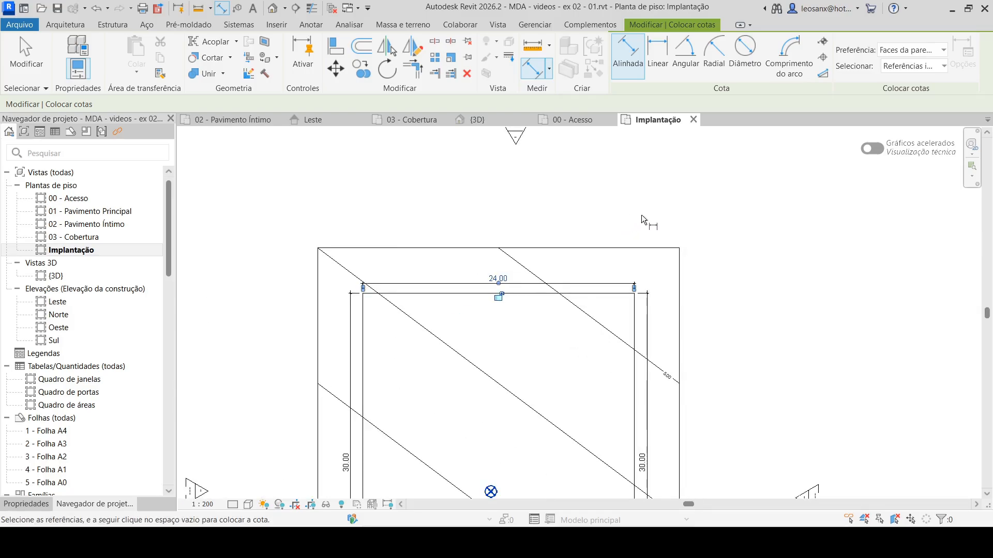
click(31, 46)
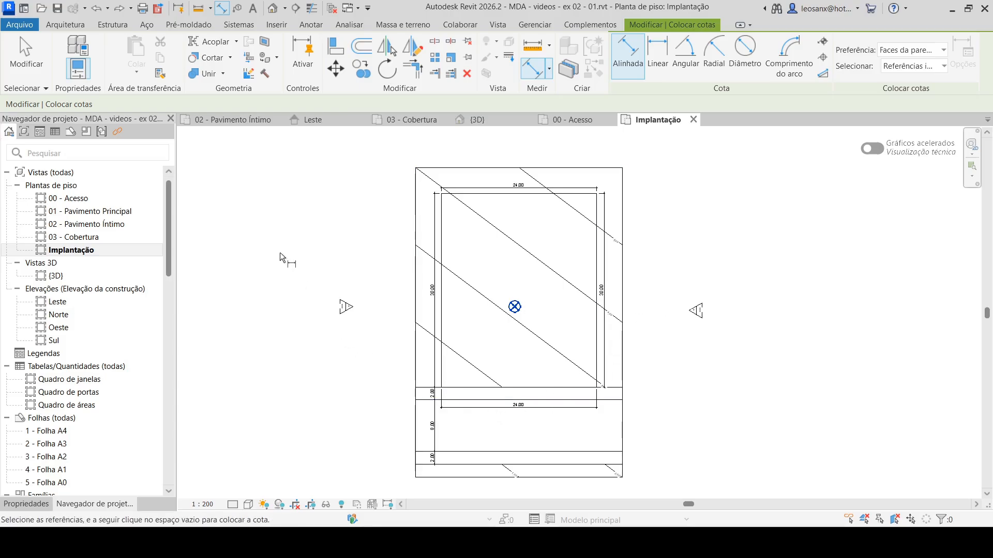
Add a text note reading "nome da rua" in the middle of the road strip.
click(310, 25)
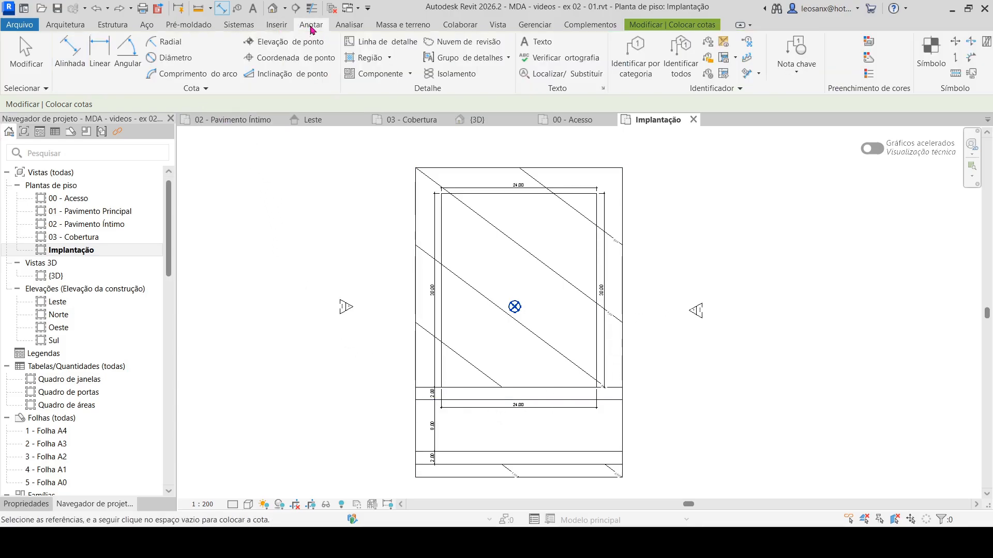
click(538, 43)
scroll(502, 436, up, 5)
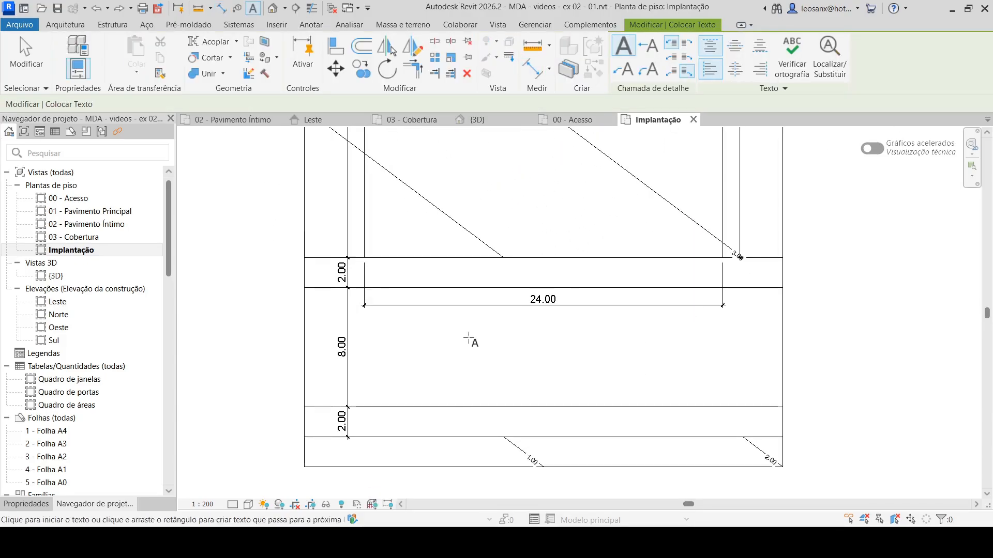
click(438, 336)
text(nome da rua)
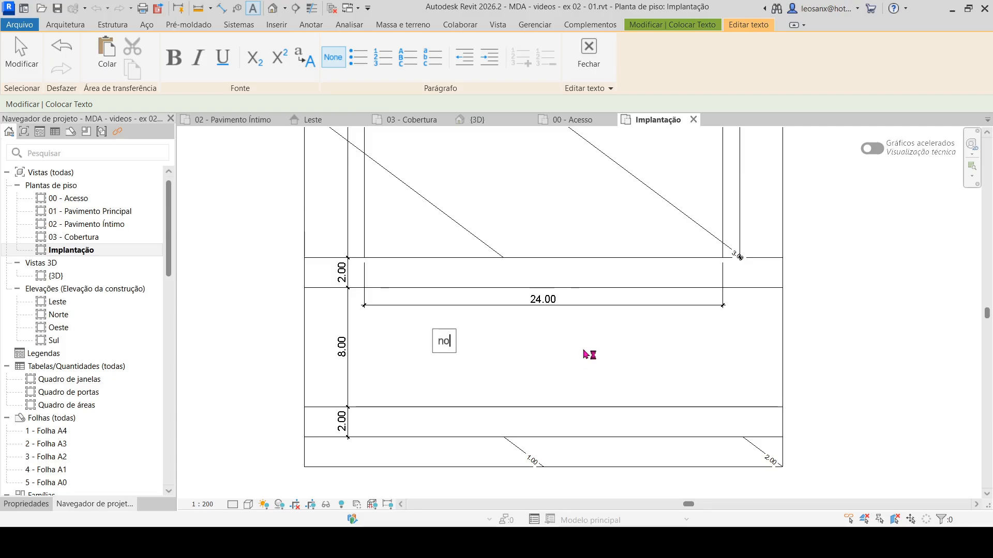
click(556, 351)
Add a text note reading "calçada" in the lower sidewalk, just right of the vertical dimension line.
scroll(336, 408, up, 4)
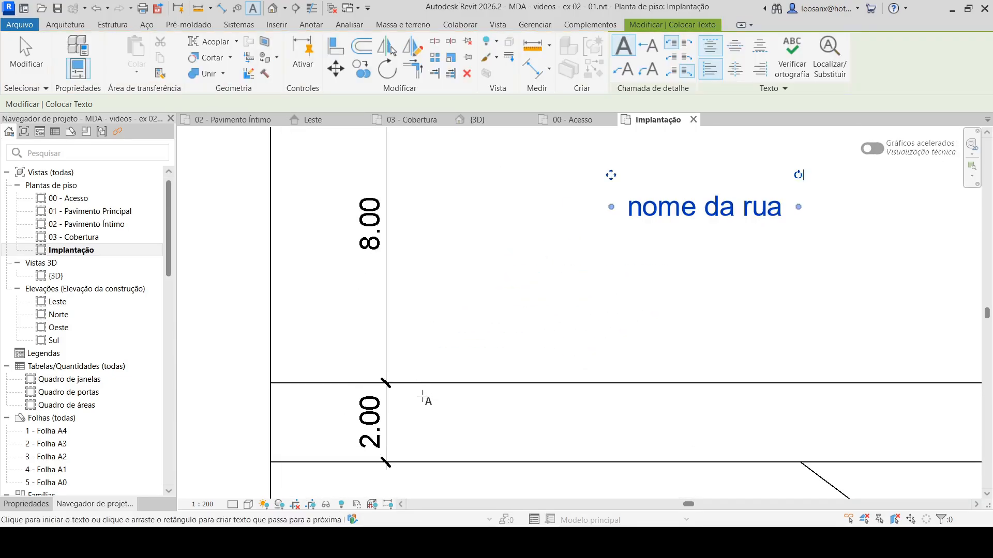
click(418, 393)
text(c)
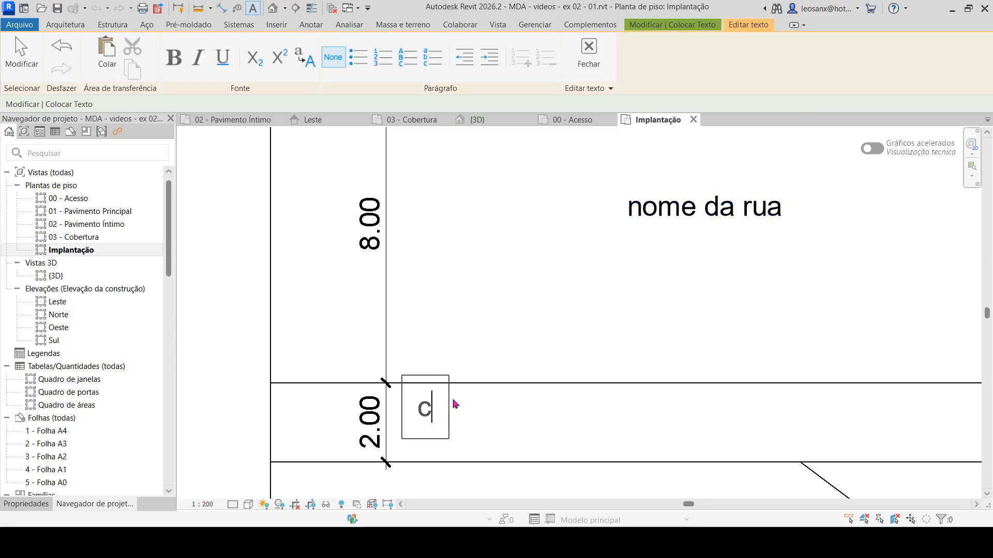
text(alçada)
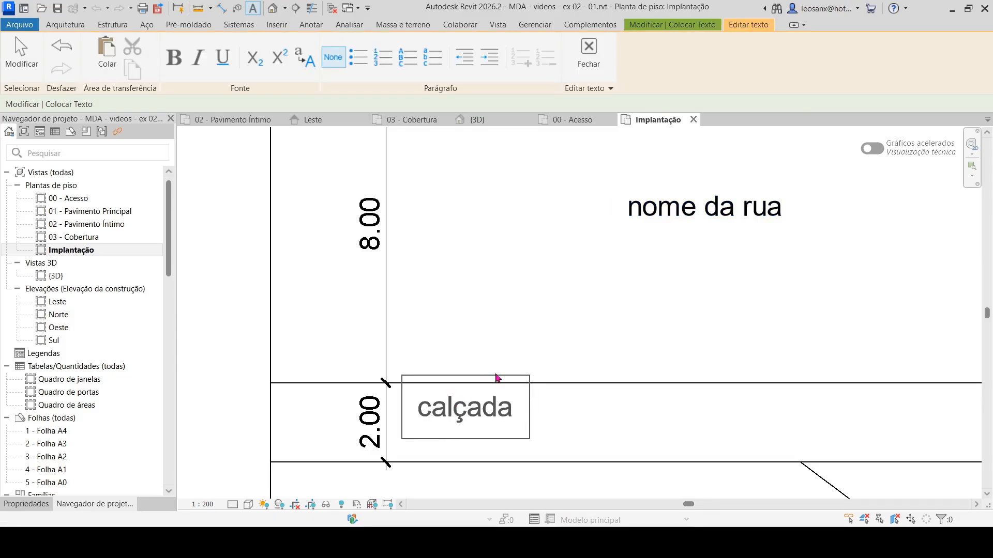
click(569, 395)
Add a text note reading "calçada" at the left end of the upper sidewalk.
scroll(567, 400, down, 2)
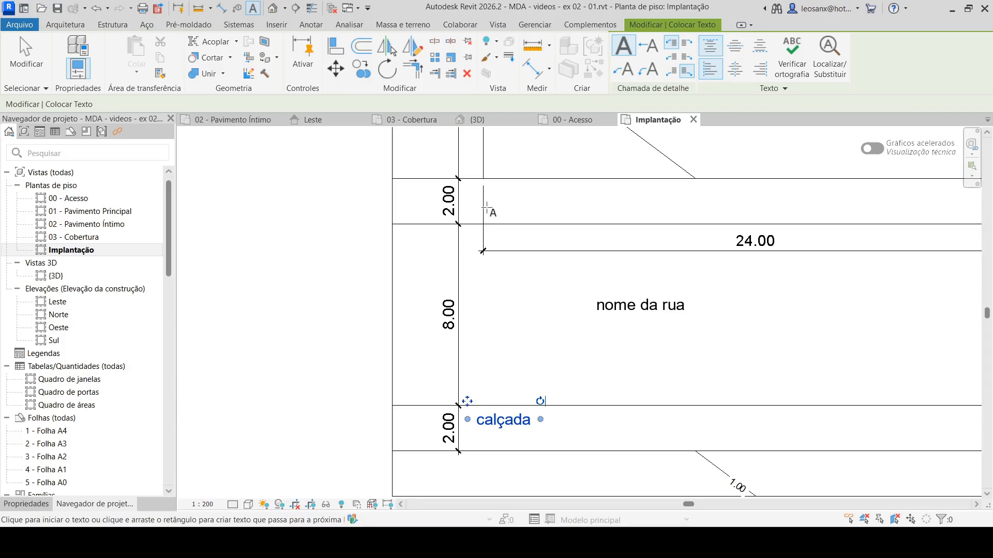
middle_drag(486, 207, 499, 291)
scroll(499, 285, up, 2)
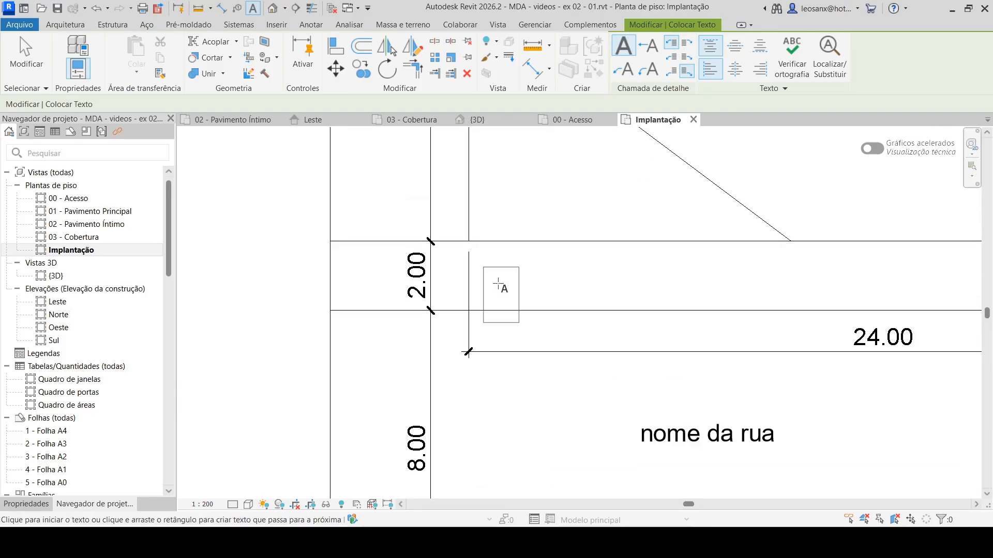
click(498, 284)
text(calça)
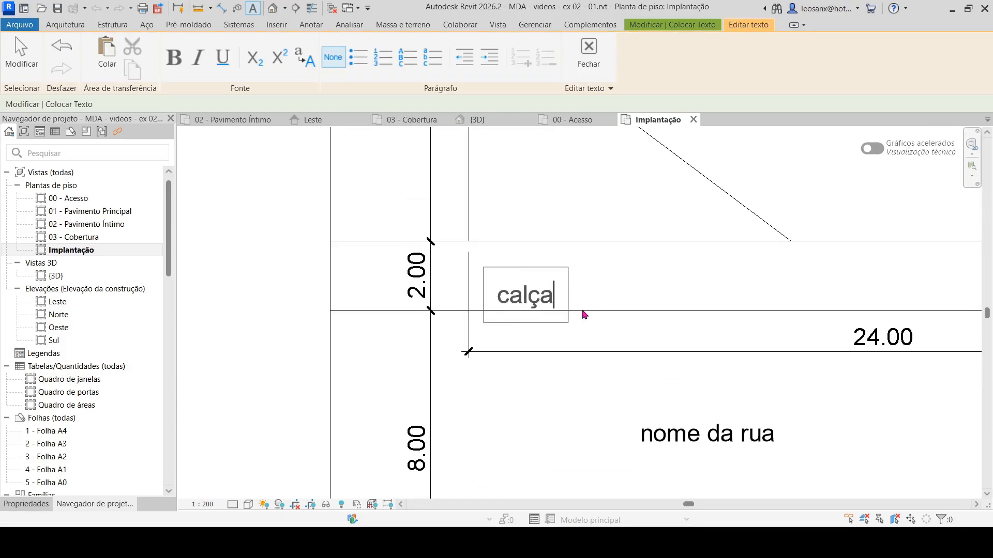
text(da)
click(584, 381)
Add a text note reading "alinhamento" above the upper sidewalk near the lot's lower-left corner and nudge it slightly up.
scroll(530, 413, down, 7)
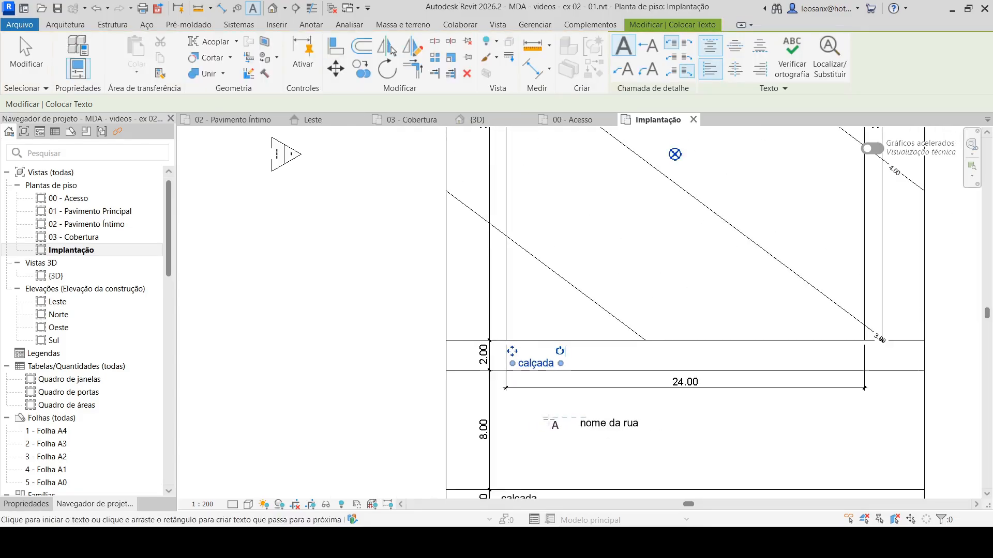
scroll(529, 339, up, 3)
scroll(529, 339, up, 2)
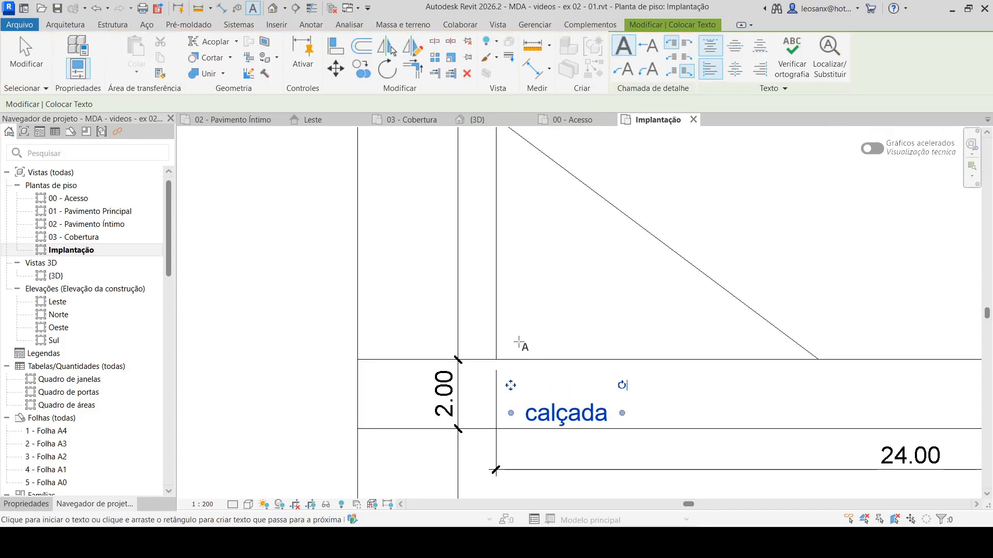
click(518, 341)
text(al)
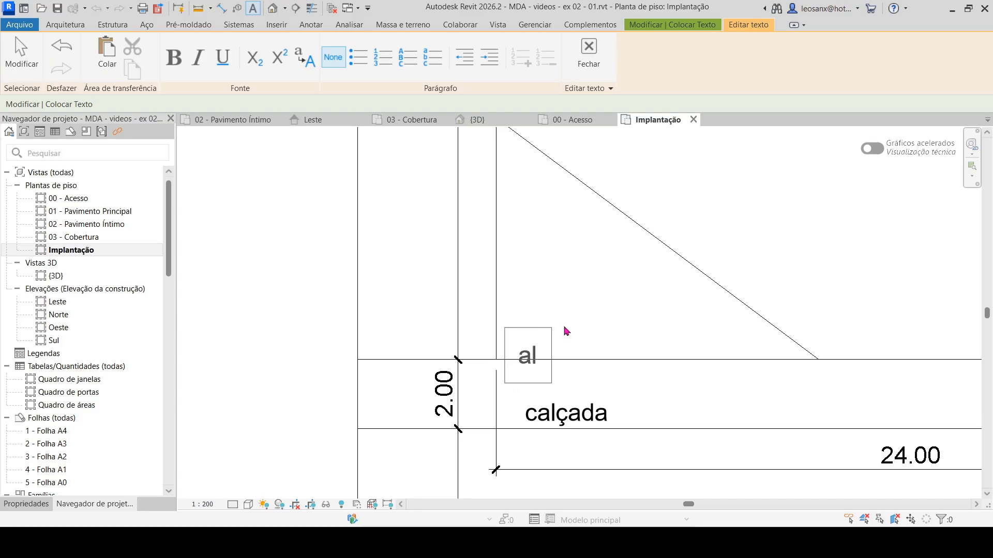
text(inhamento)
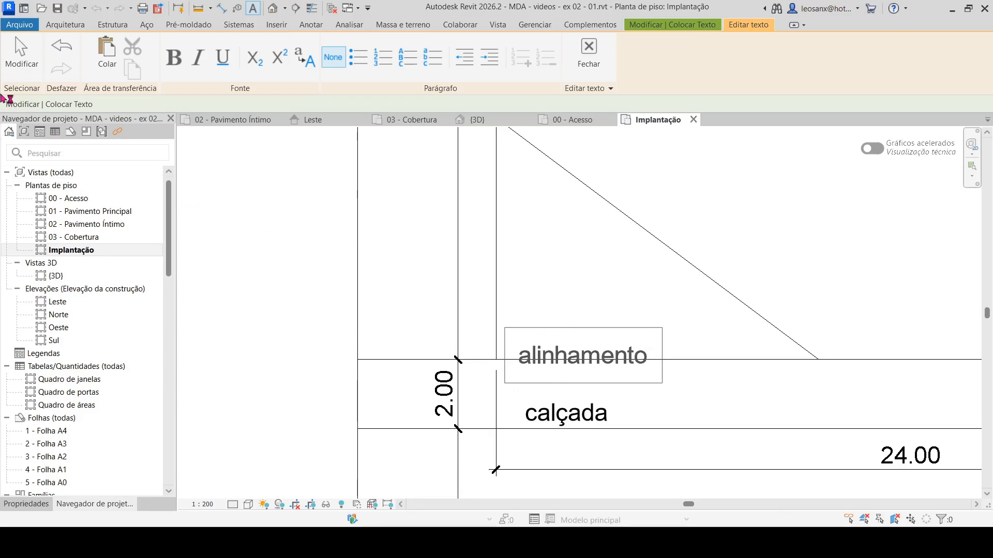
click(21, 57)
click(557, 361)
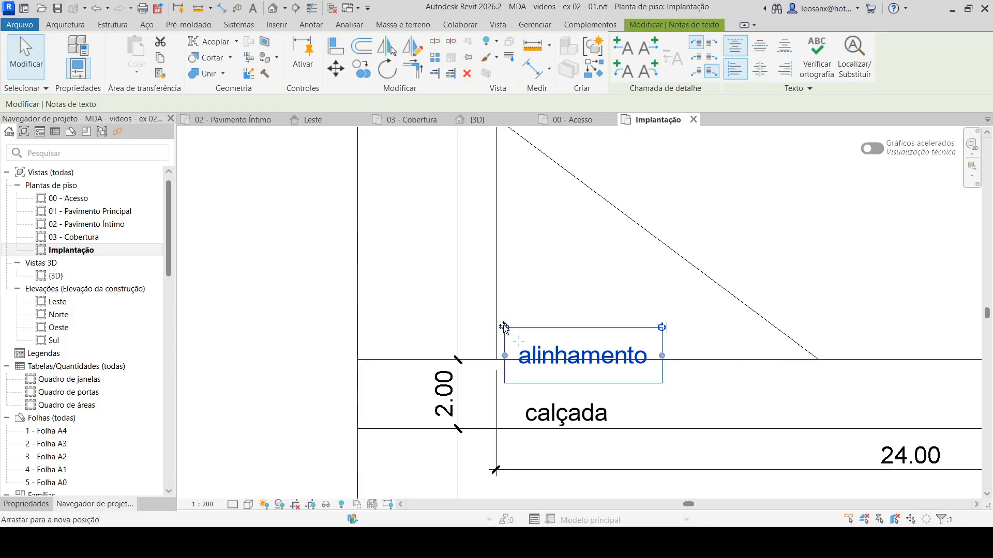
mouse_move(504, 326)
mouse_down()
mouse_move(504, 309)
mouse_move(507, 322)
mouse_up()
click(565, 261)
Add a text note reading "lote 02" in the strip left of the inner lot, just above the upper sidewalk.
scroll(517, 381, down, 5)
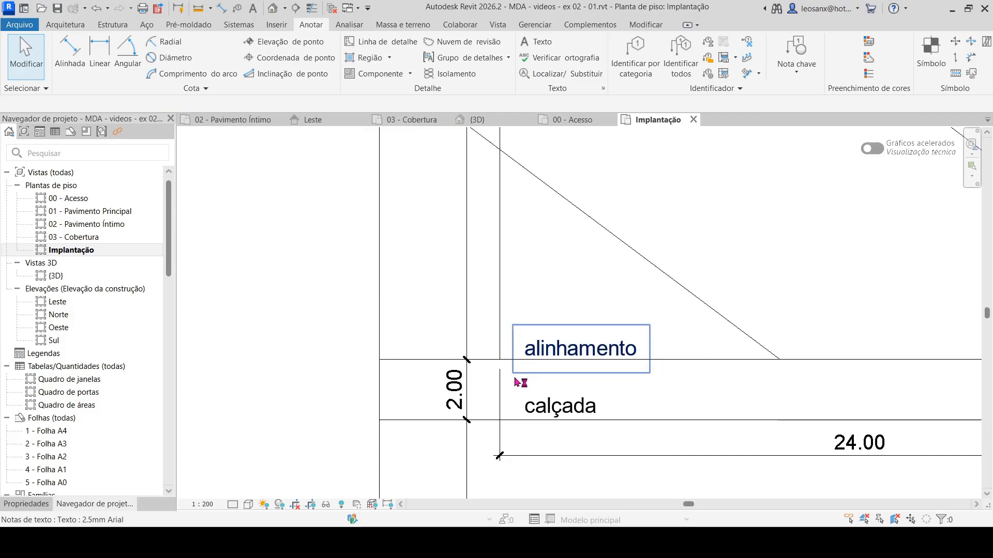
scroll(683, 394, down, 3)
scroll(705, 333, up, 3)
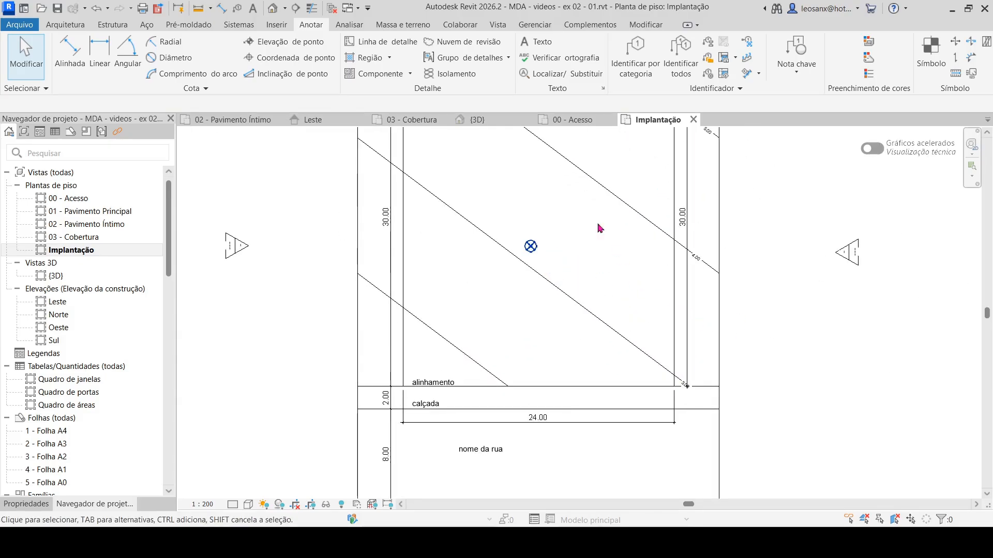
click(528, 43)
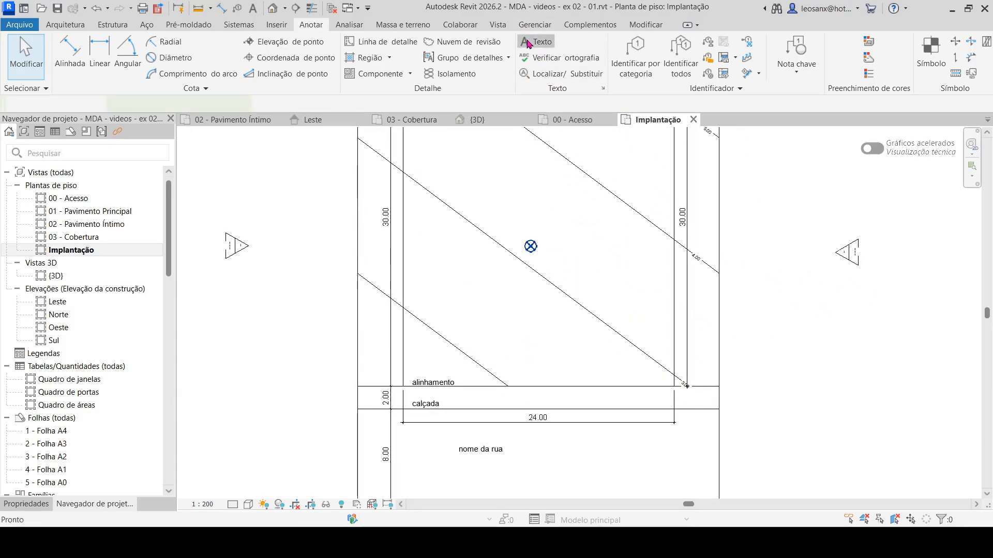
scroll(690, 372, up, 3)
scroll(763, 315, down, 3)
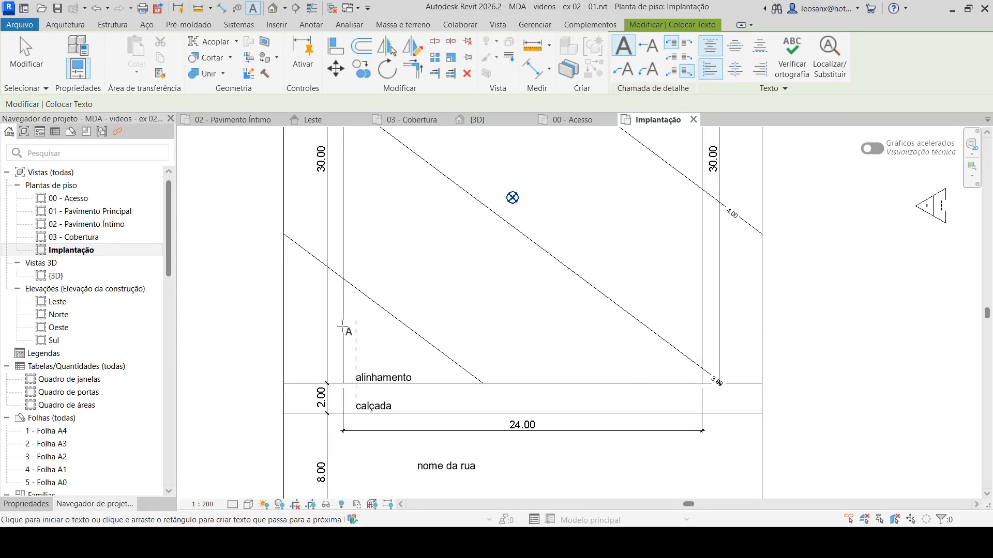
scroll(287, 357, up, 5)
click(313, 379)
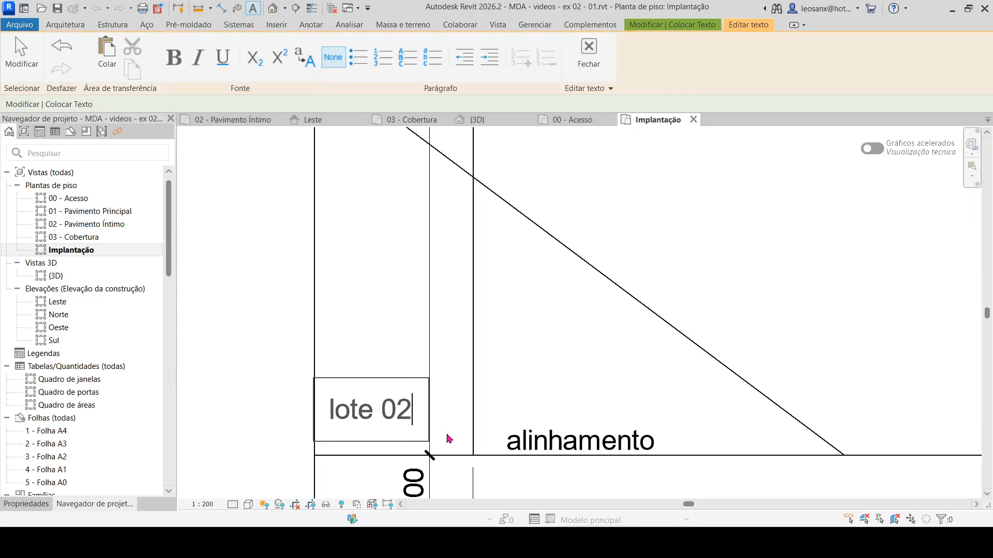
click(375, 335)
Add a text note reading "lote 03" inside the inner lot, below the survey point symbol.
scroll(357, 401, down, 8)
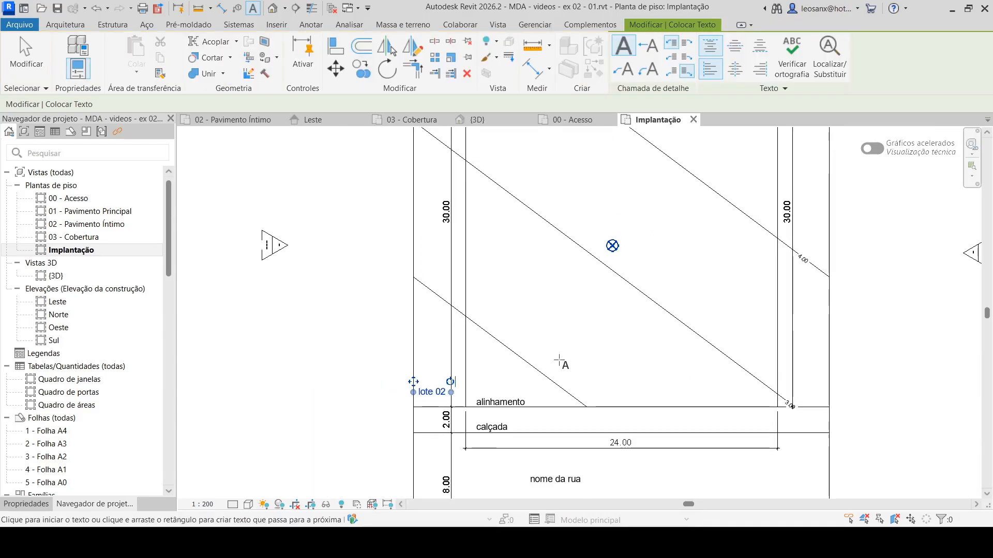
scroll(579, 288, up, 1)
click(589, 289)
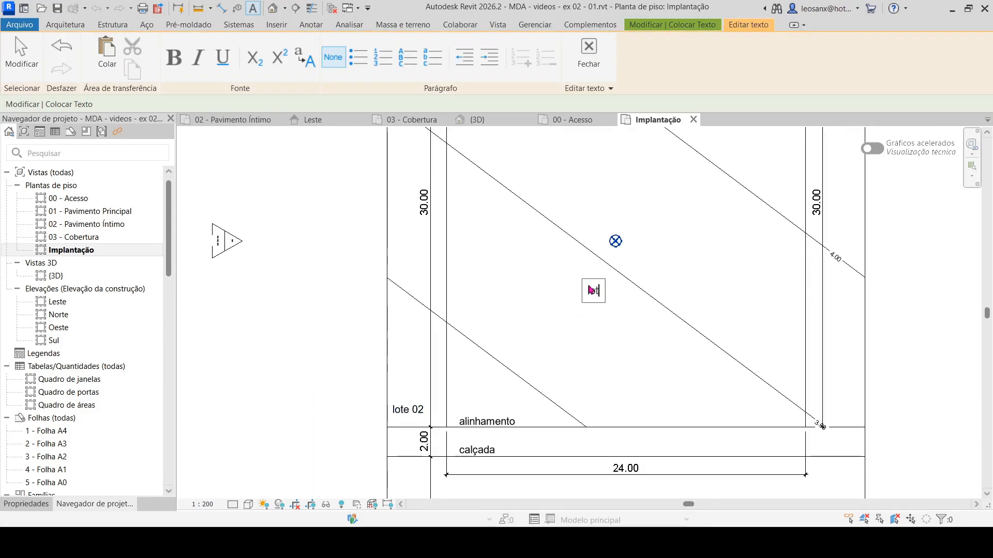
click(797, 377)
Add a text note reading "lote 04" in the strip right of the inner lot and shift it up and right within the strip.
scroll(851, 406, up, 3)
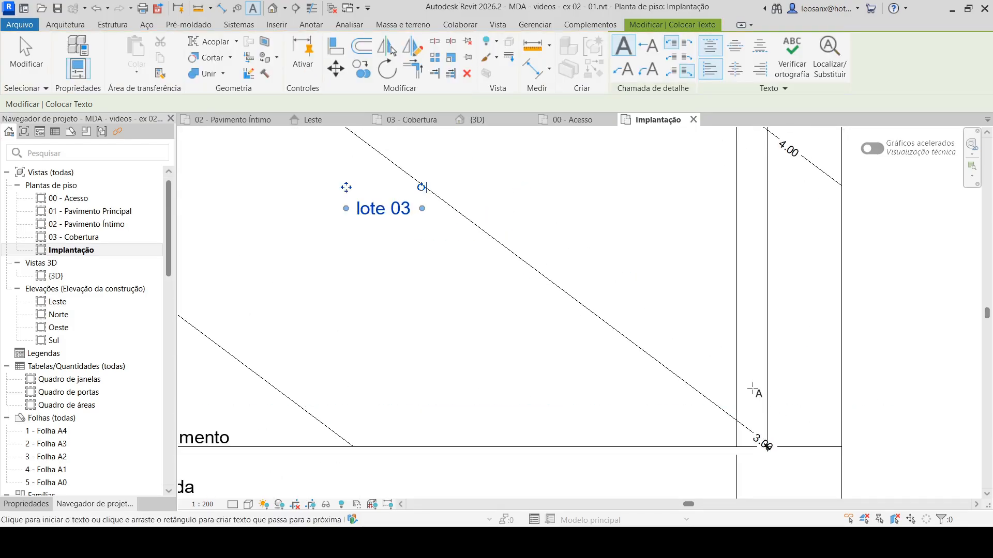
click(753, 389)
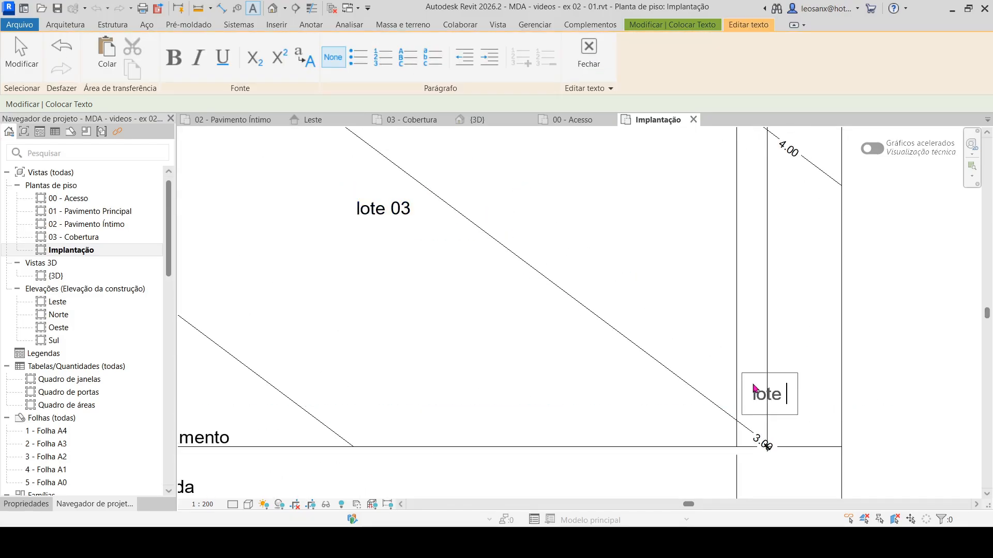
click(787, 355)
scroll(842, 453, up, 2)
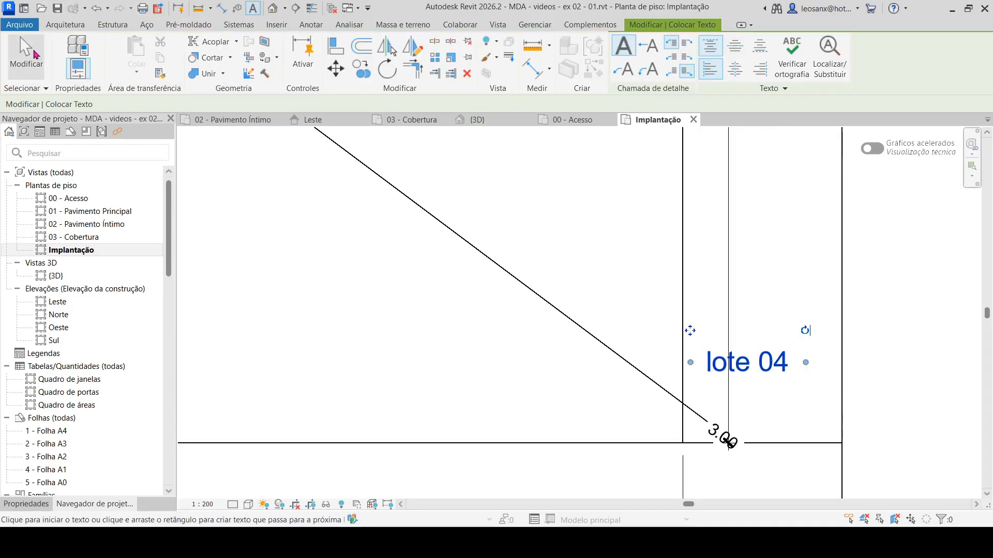
click(30, 49)
click(697, 356)
ctrl+drag(691, 332, 716, 293)
Move the "lote 02" note straight up until it is level with the "lote 04" note.
scroll(869, 319, down, 9)
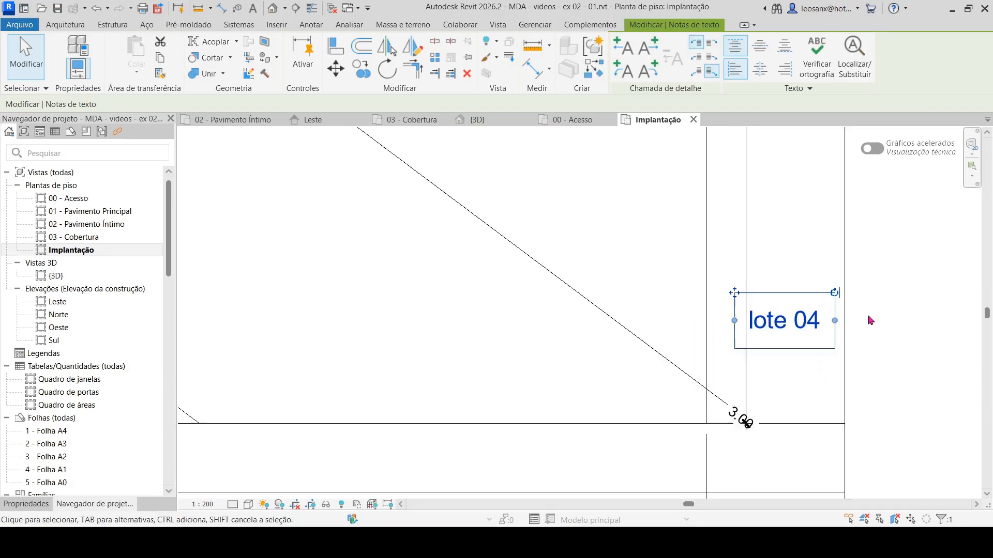
scroll(558, 346, up, 3)
click(508, 354)
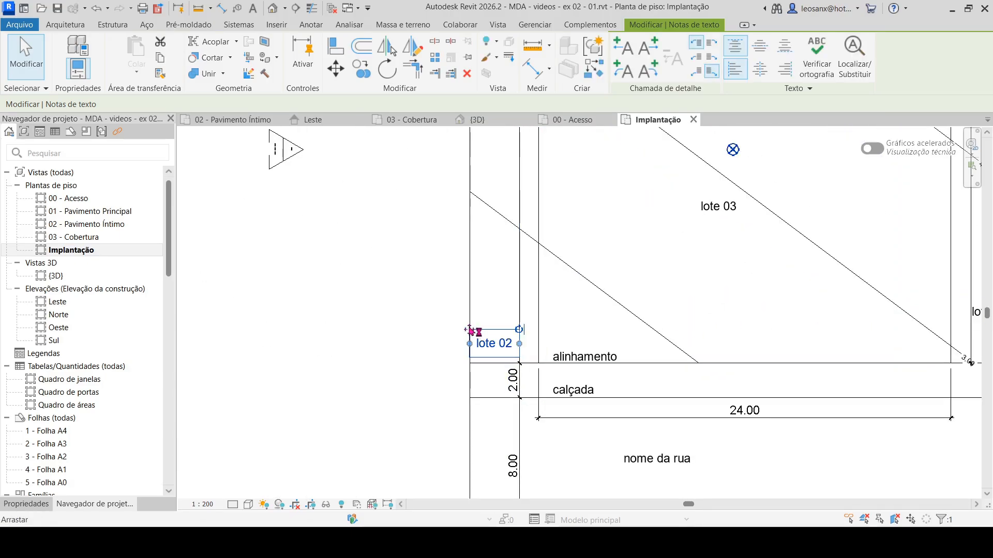
ctrl+drag(471, 330, 474, 300)
scroll(774, 314, down, 4)
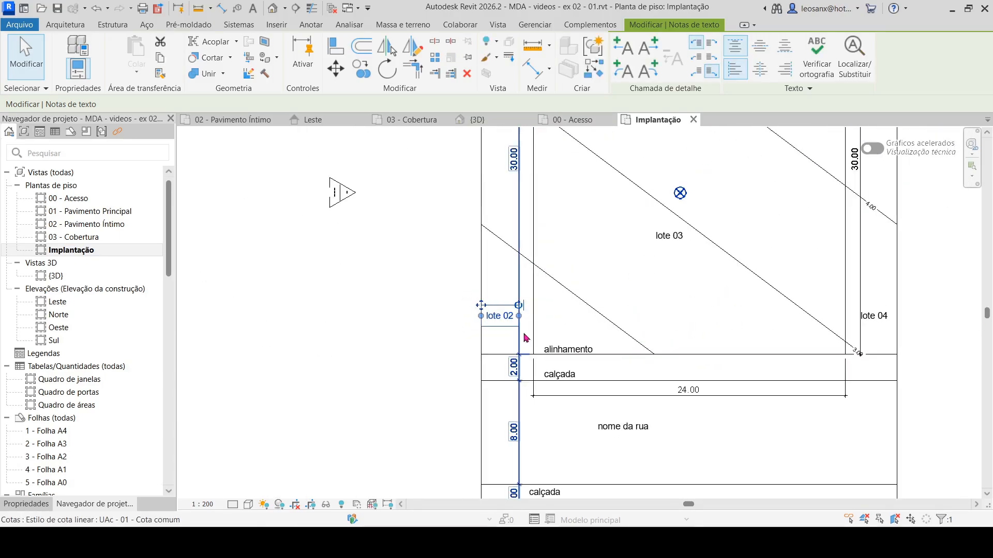
click(763, 344)
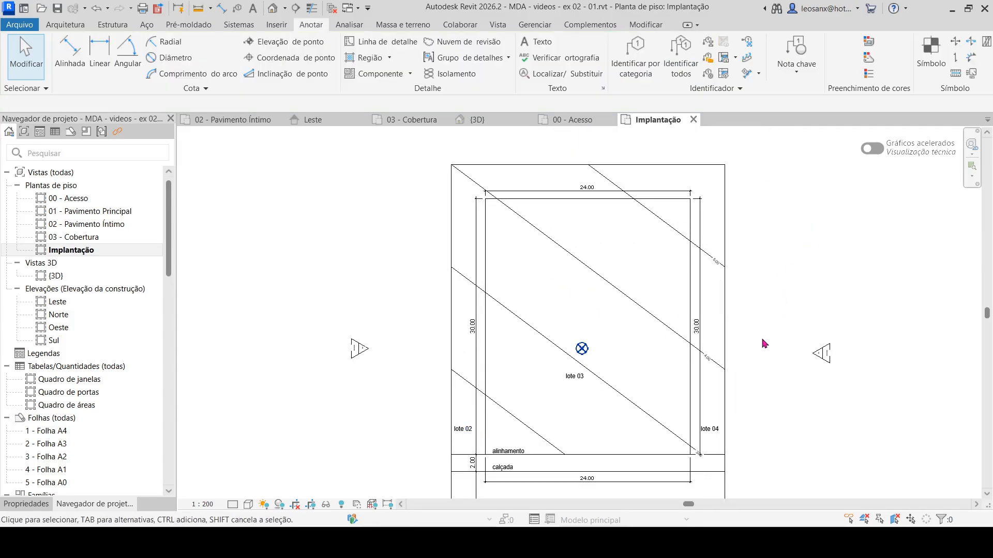
Place an Alvo (Projeto) spot elevation with a leader on the terrain just outside the inner lot's upper-right corner.
scroll(779, 435, up, 1)
scroll(767, 329, down, 1)
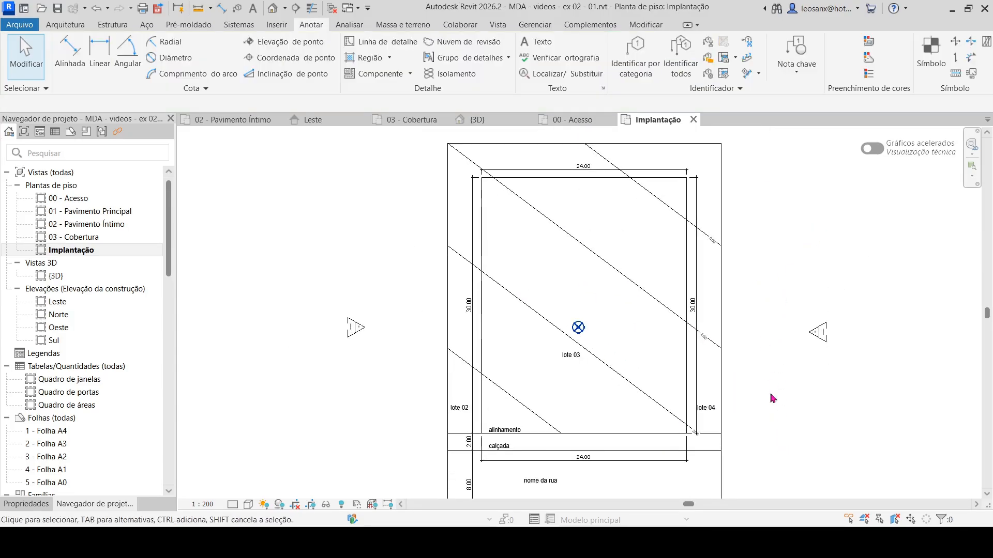
scroll(770, 389, up, 1)
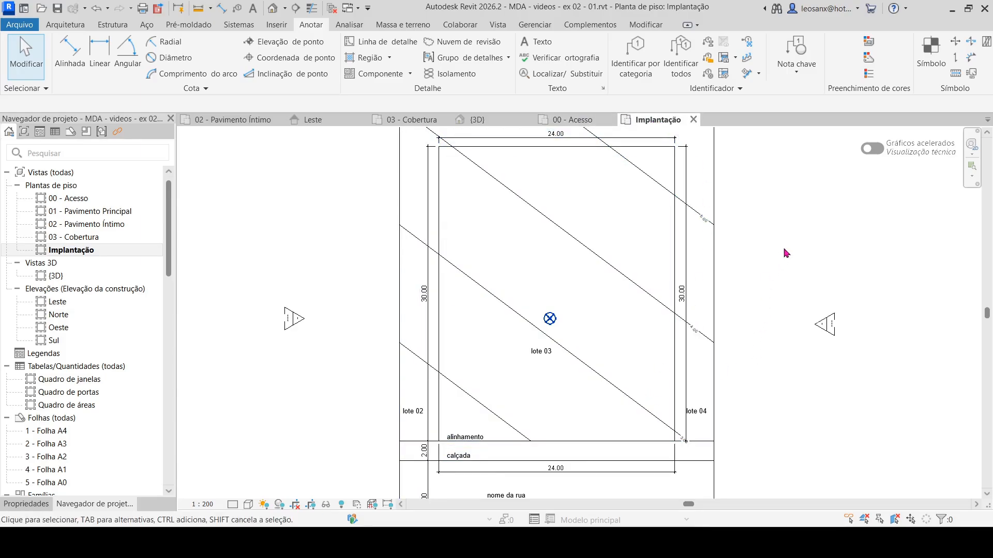
key(ctrl+1)
scroll(770, 258, up, 1)
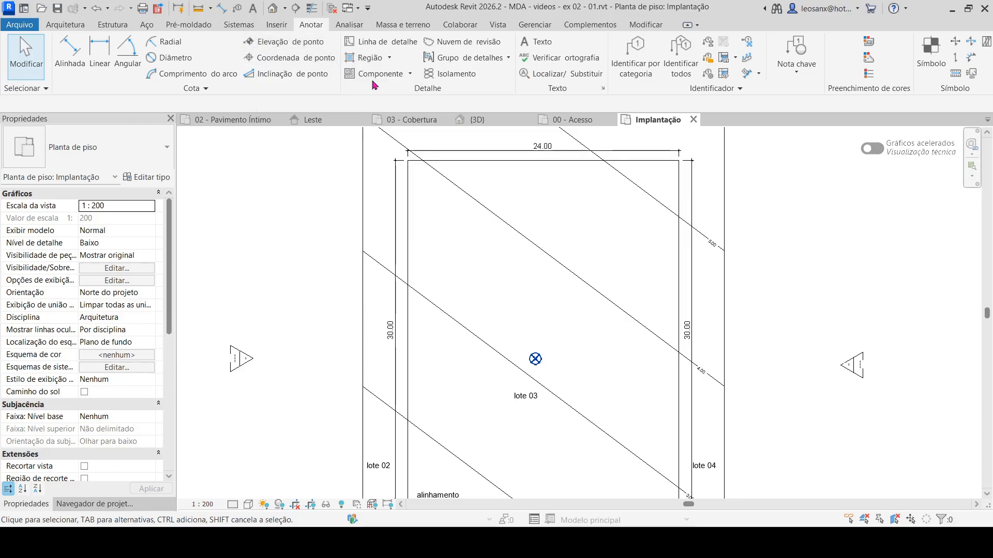
click(249, 42)
scroll(692, 161, up, 5)
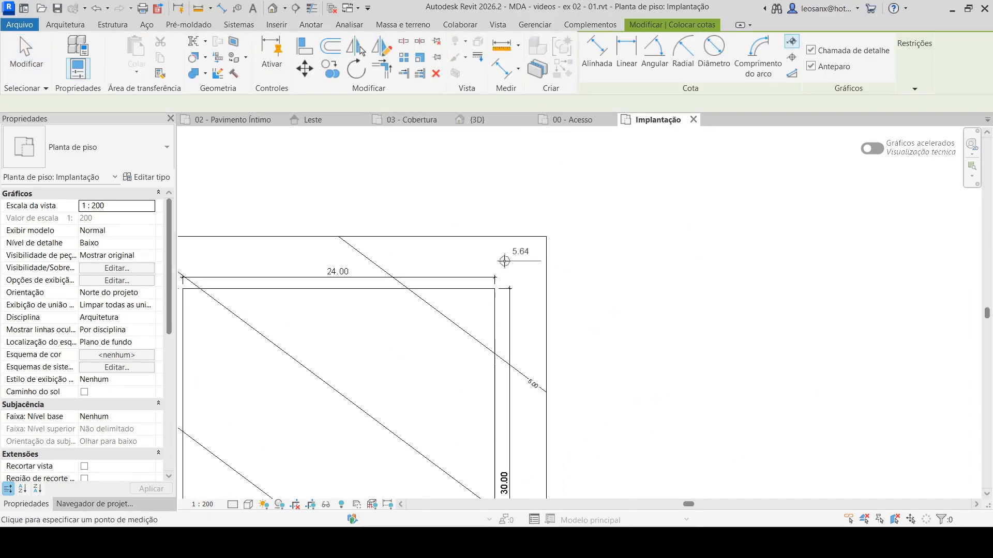
scroll(500, 299, up, 1)
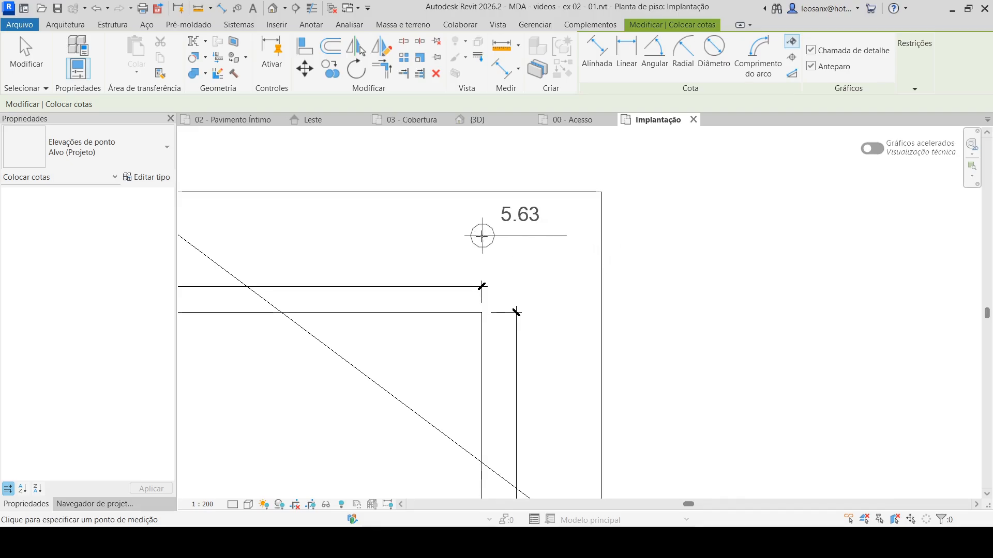
click(509, 232)
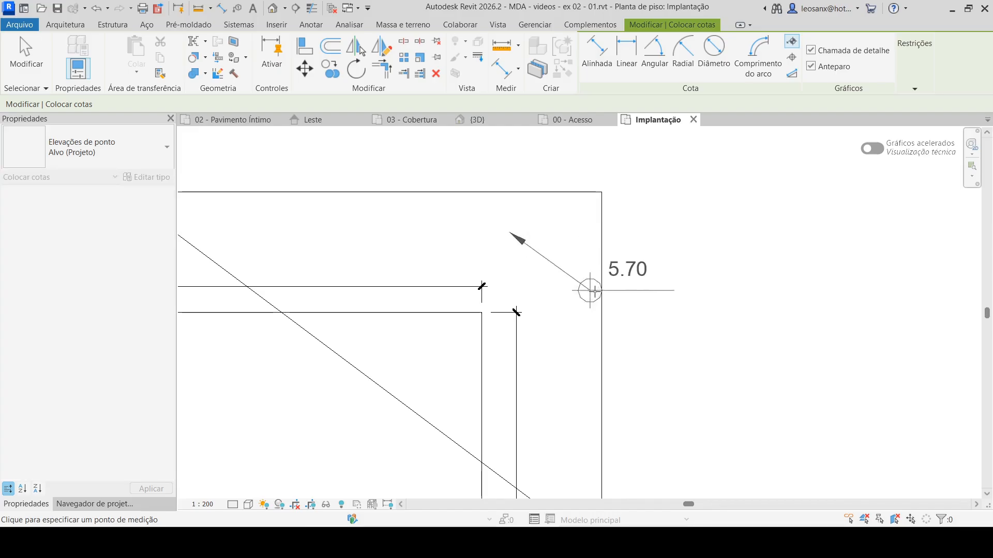
click(568, 265)
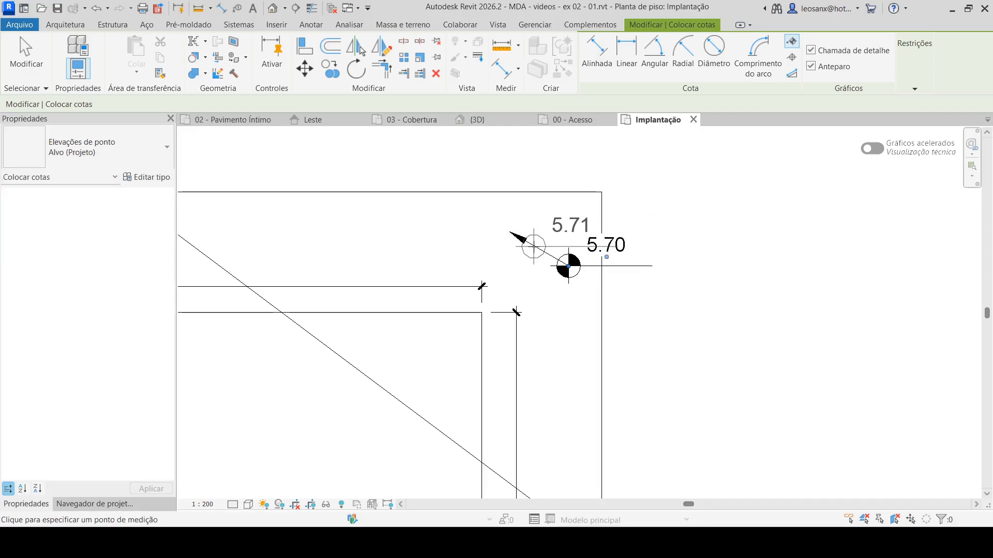
Delete the spot elevation with the leader outside the inner lot's upper-right corner.
click(44, 75)
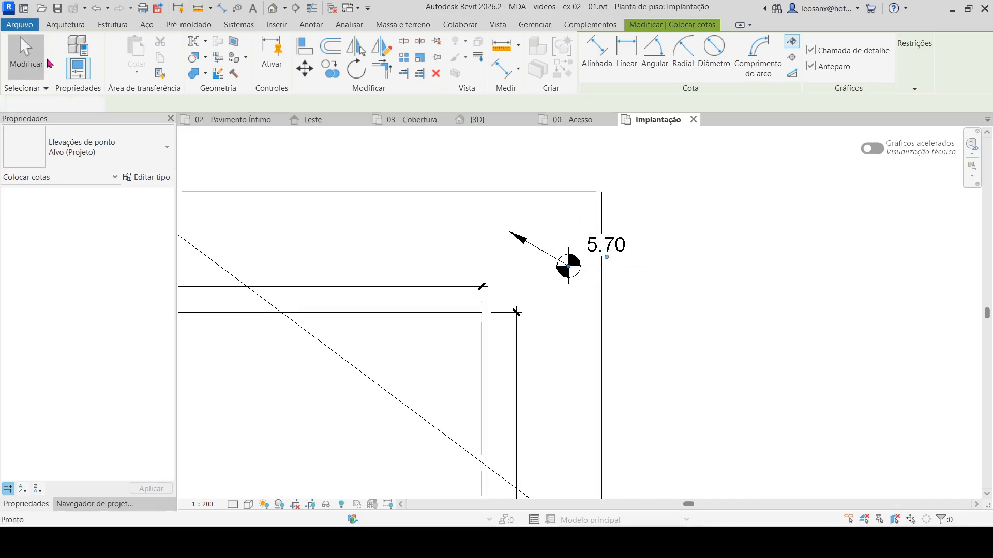
drag(449, 159, 710, 303)
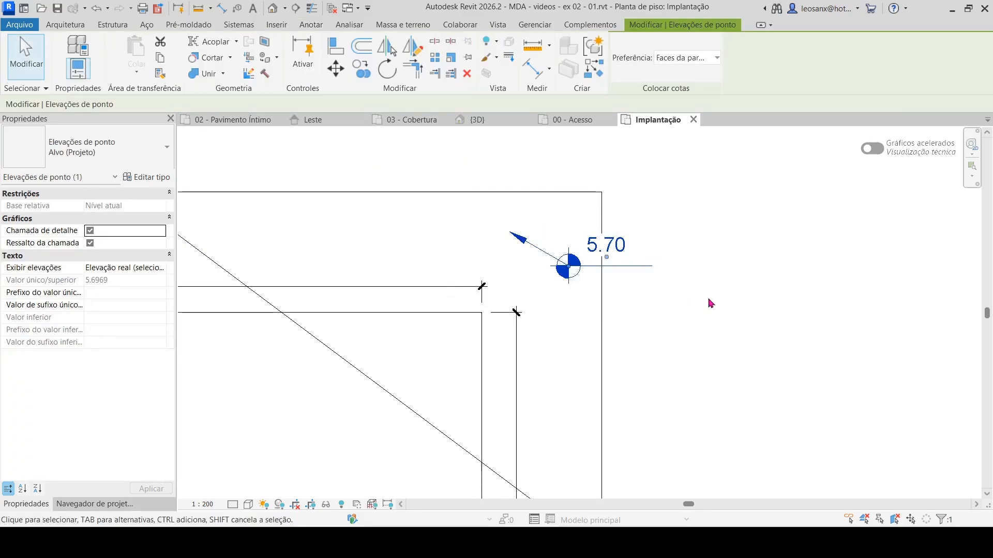
key(Delete)
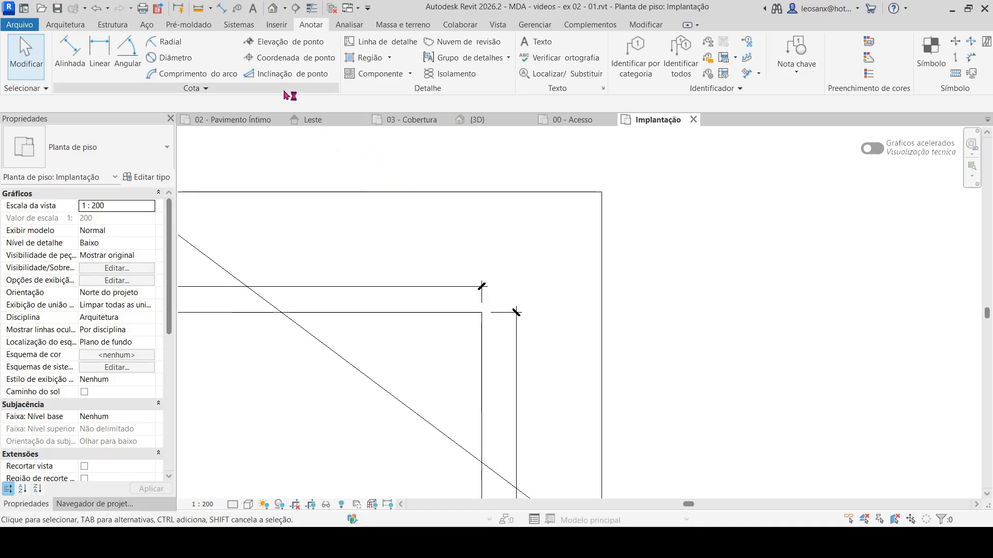
Place an Alvo (Projeto) spot elevation without a leader just outside the inner lot's upper-right corner.
click(253, 44)
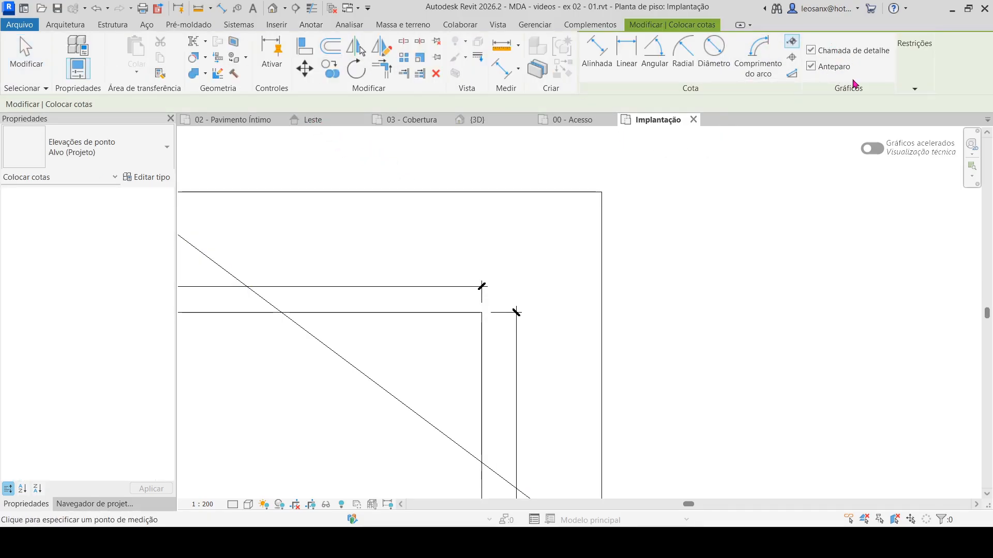
click(813, 50)
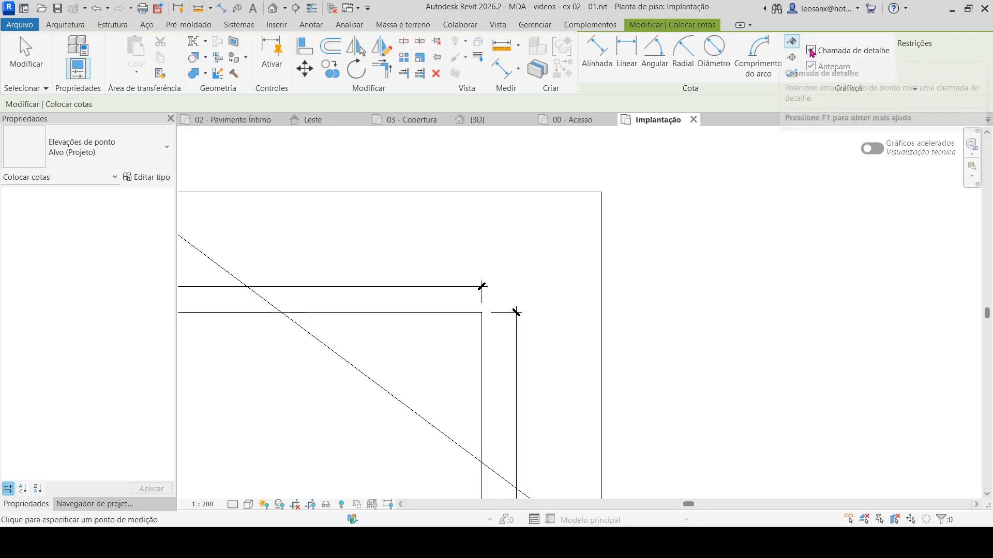
click(496, 297)
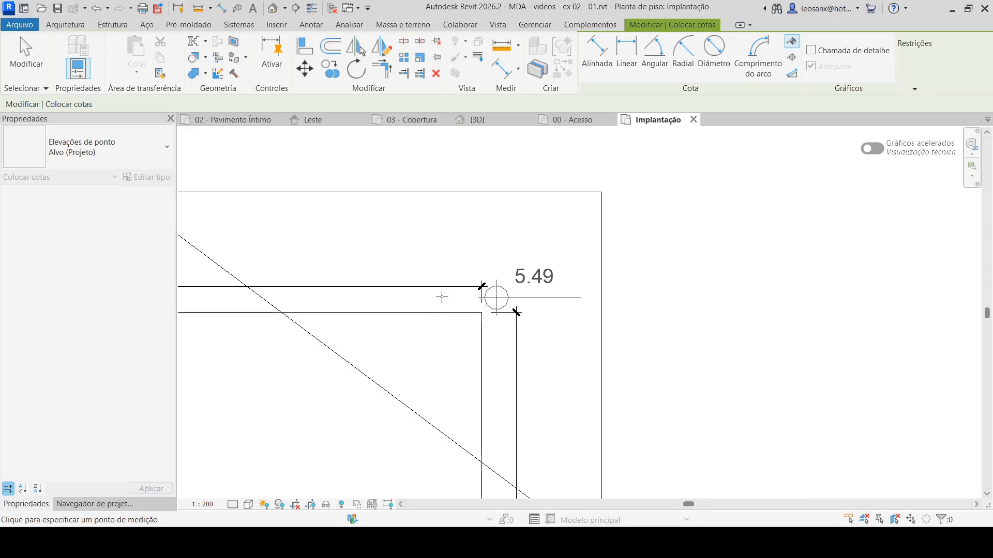
Place a leaderless Alvo (Projeto) spot elevation just outside the inner lot's upper-left corner.
scroll(775, 249, down, 5)
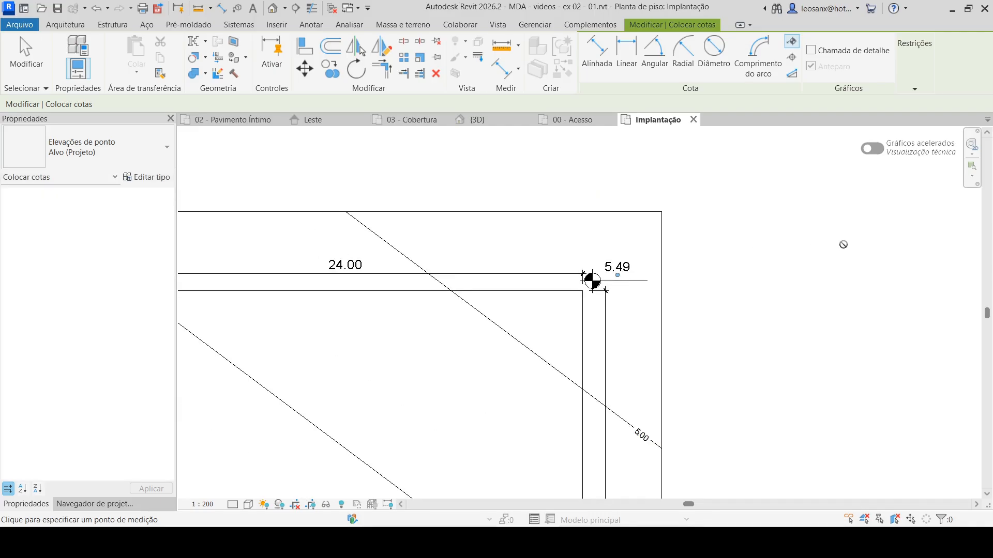
scroll(479, 268, up, 5)
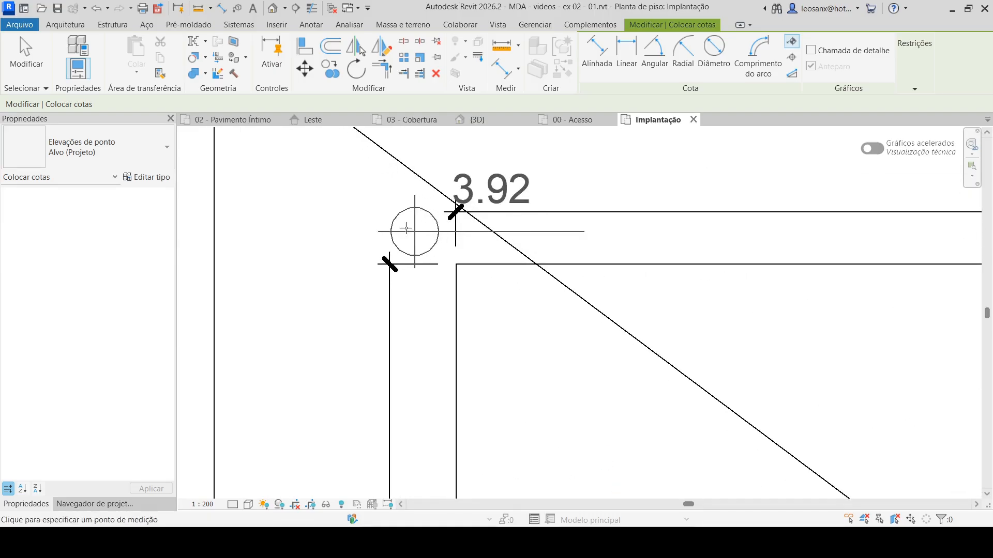
click(403, 199)
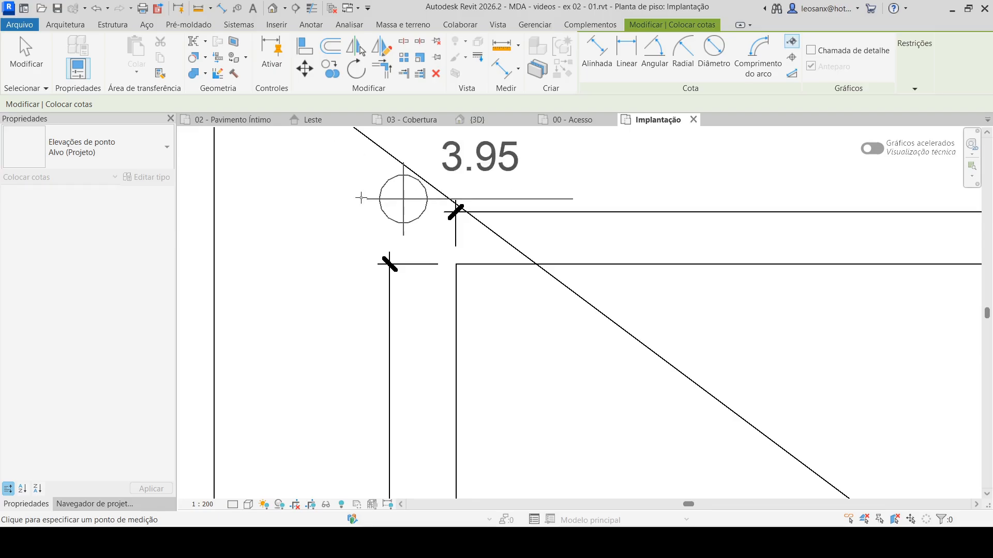
click(331, 195)
Place a leaderless spot elevation on the sidewalk strip just below the inner lot's lower-right corner.
scroll(467, 204, down, 5)
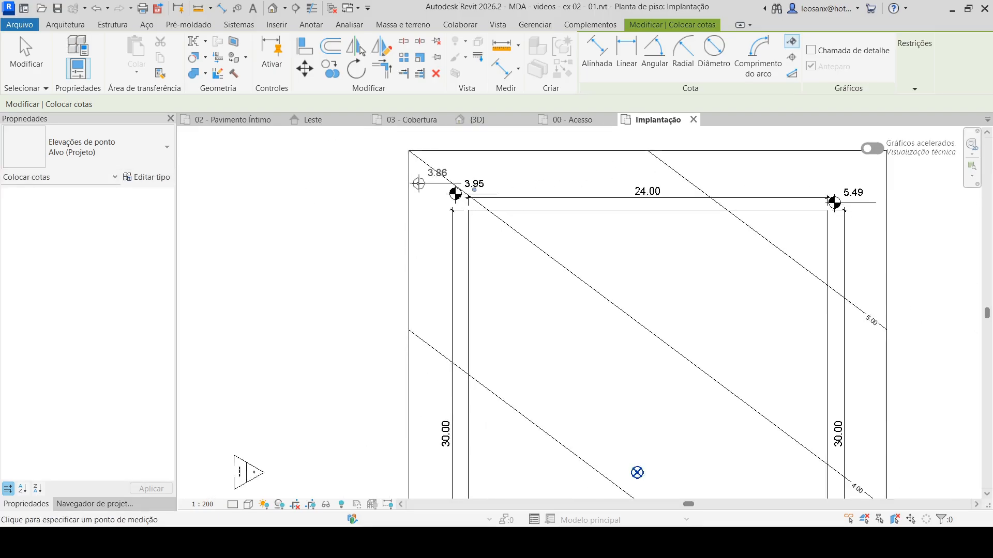
scroll(419, 184, down, 3)
scroll(598, 328, up, 6)
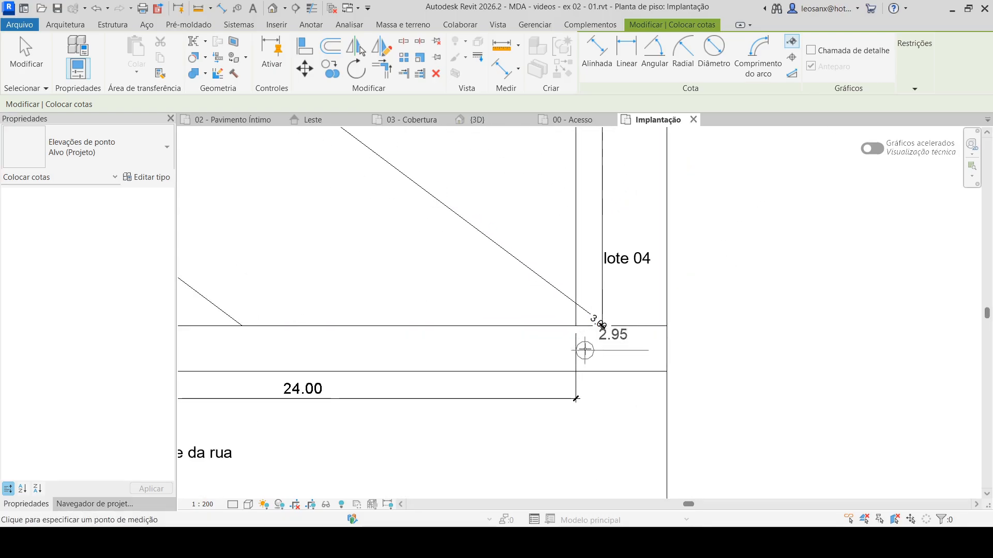
scroll(585, 350, up, 4)
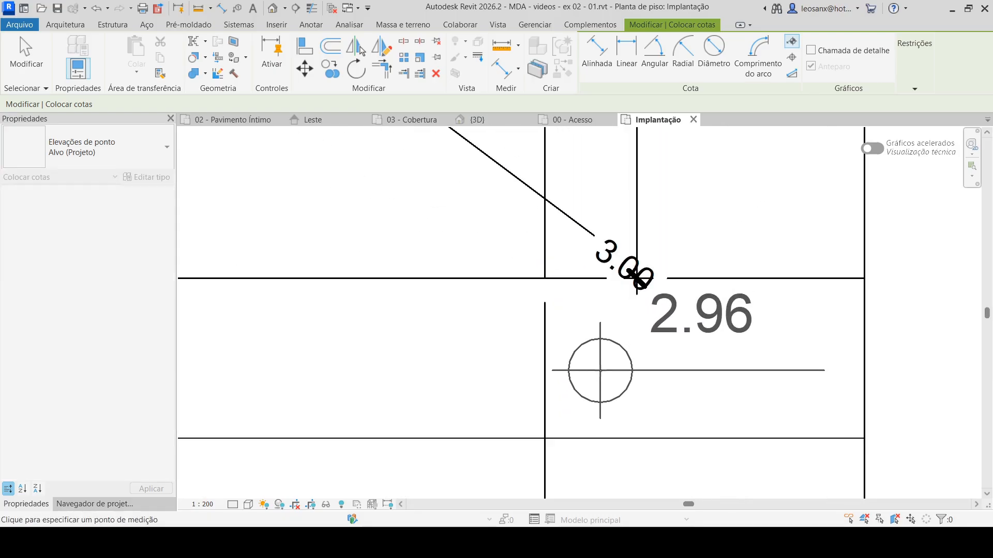
click(599, 370)
click(516, 363)
Place a leaderless spot elevation on the sidewalk strip by the inner lot's lower-left corner, beside the 2.00 dimension.
scroll(786, 282, down, 3)
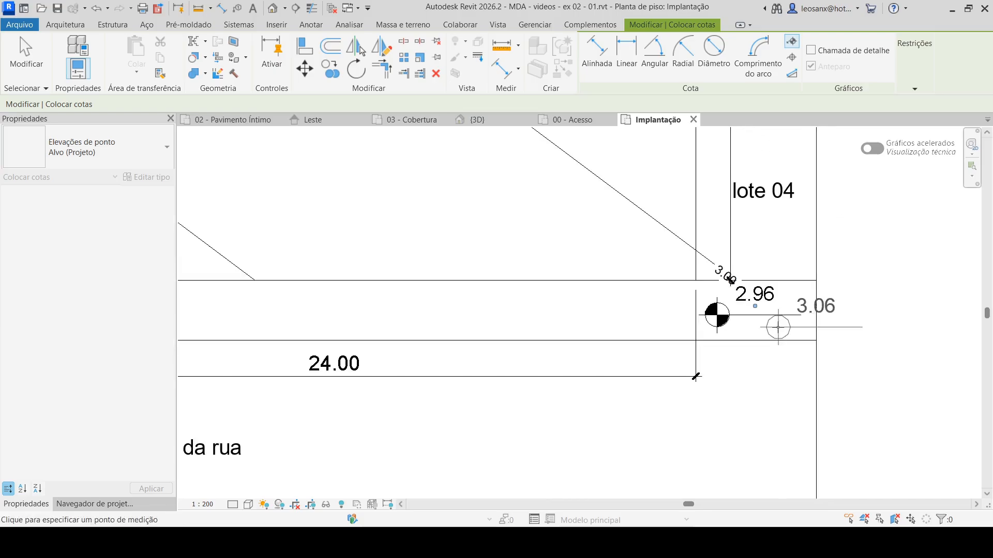
scroll(778, 328, down, 2)
middle_drag(354, 337, 897, 336)
scroll(647, 279, up, 5)
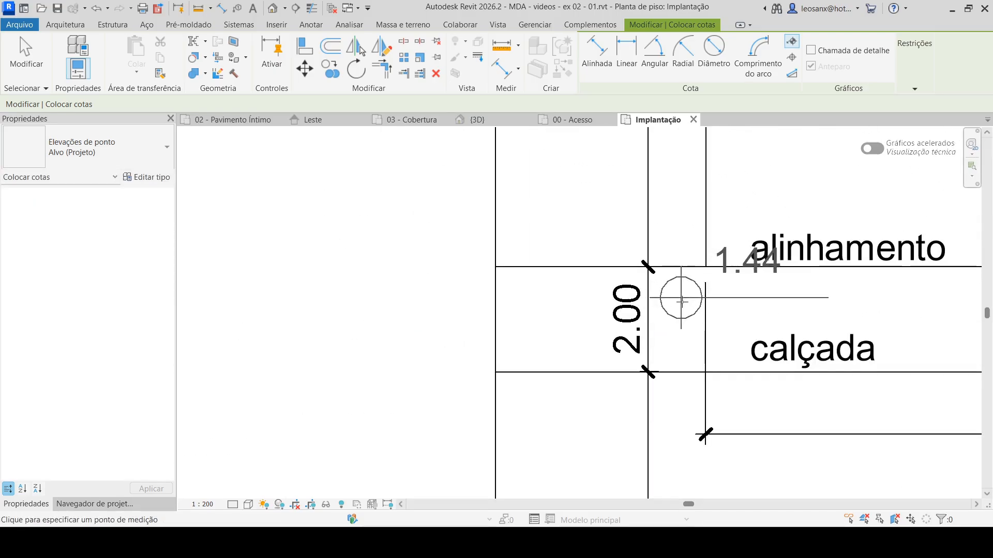
scroll(680, 301, up, 4)
scroll(499, 299, down, 1)
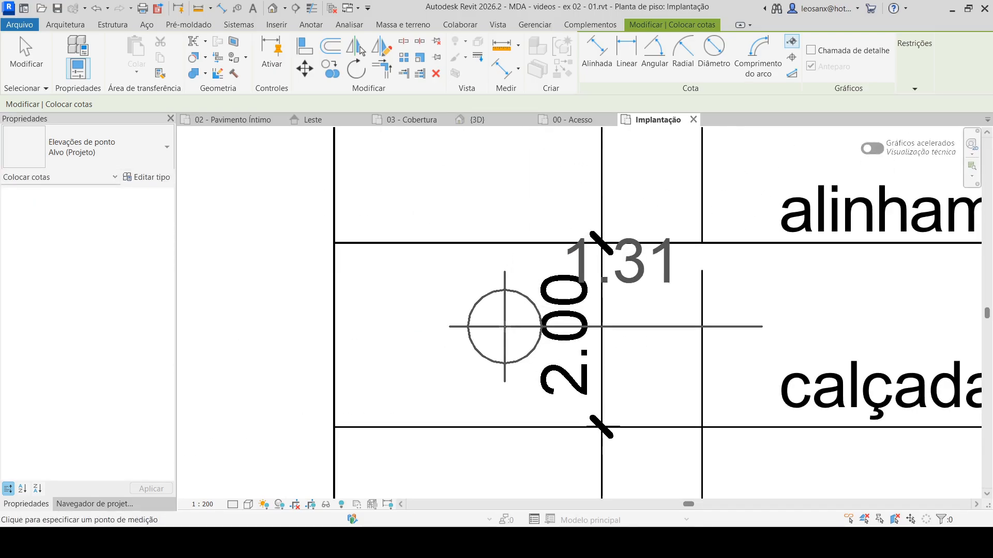
click(645, 345)
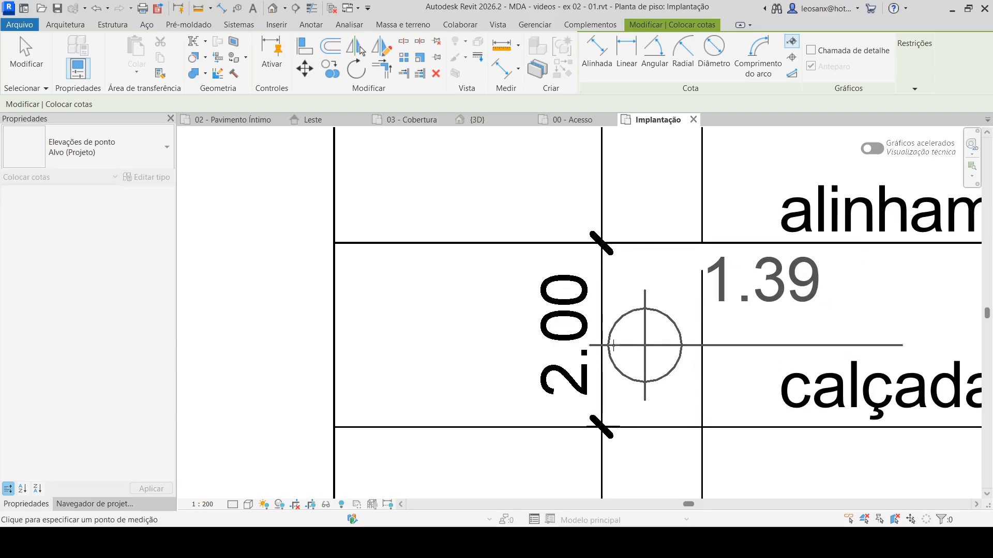
click(674, 331)
scroll(332, 308, down, 8)
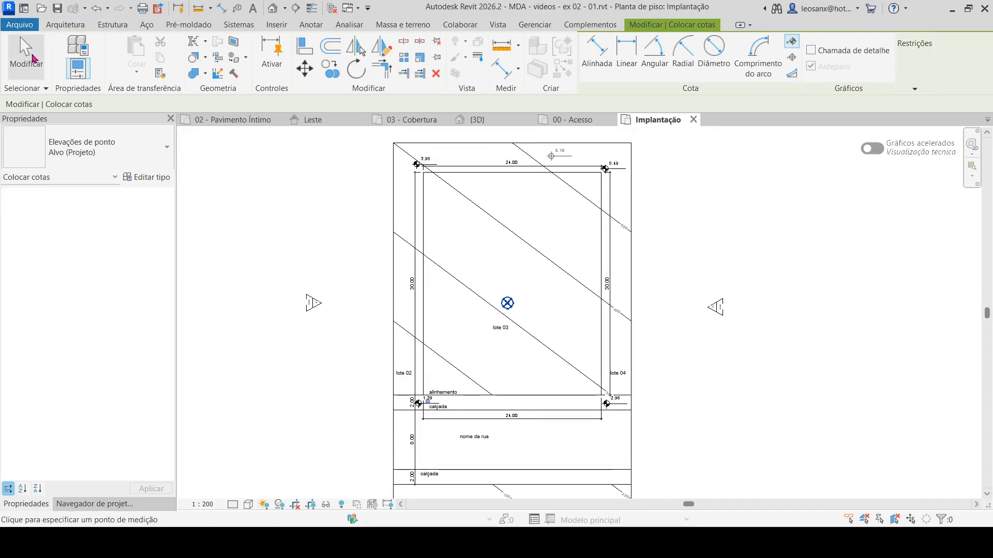
click(26, 51)
Place an M_Linha central annotation symbol outside the terrain's upper-right corner.
middle_drag(677, 232, 685, 348)
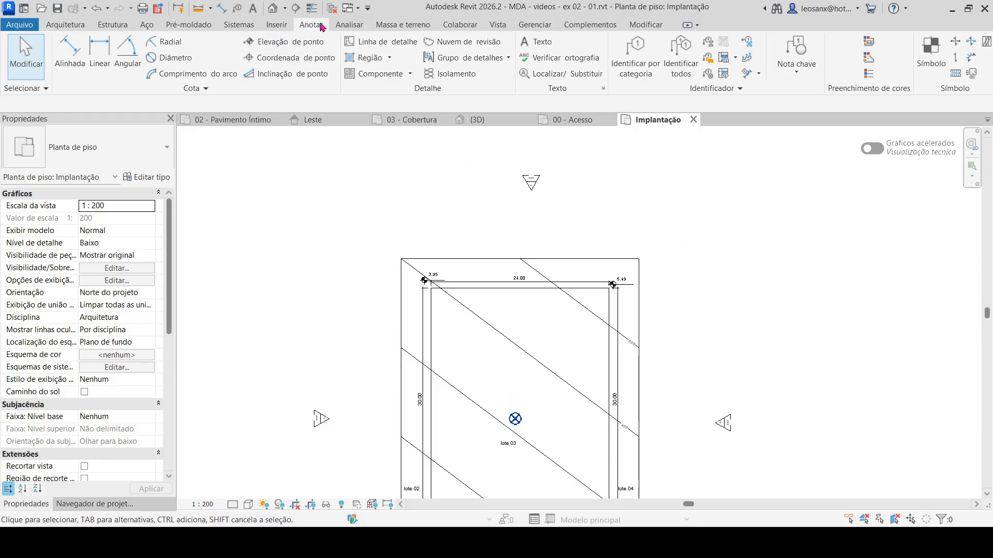
click(932, 47)
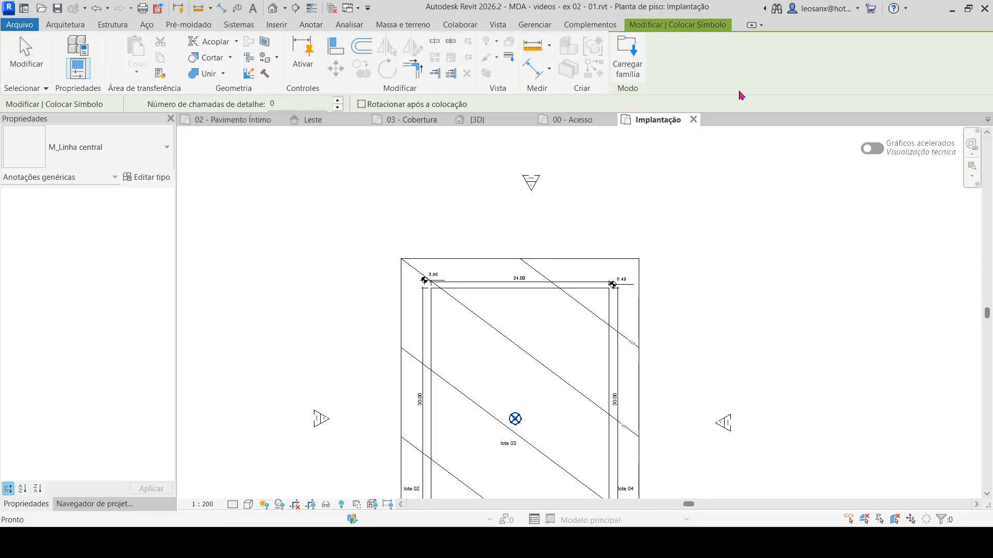
click(136, 150)
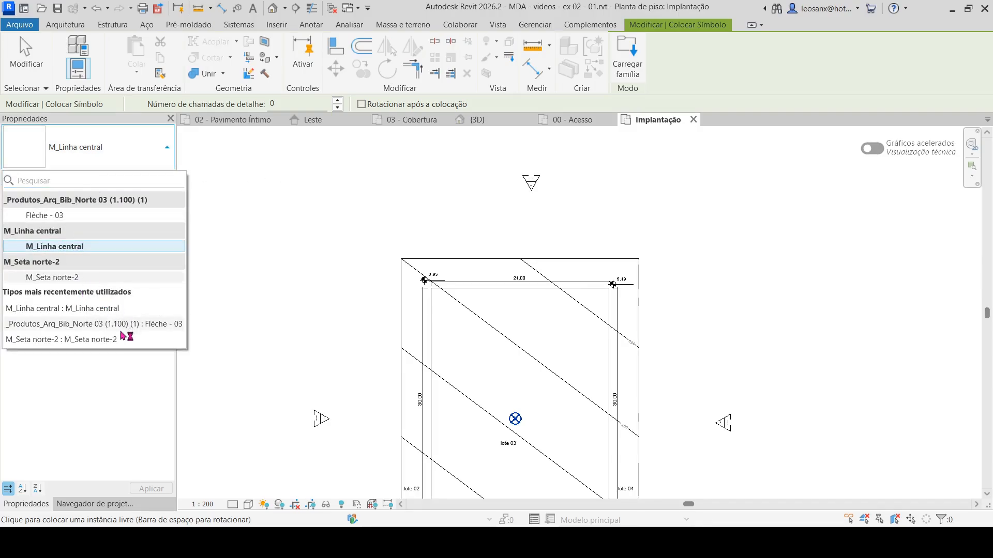
click(82, 247)
scroll(658, 255, up, 5)
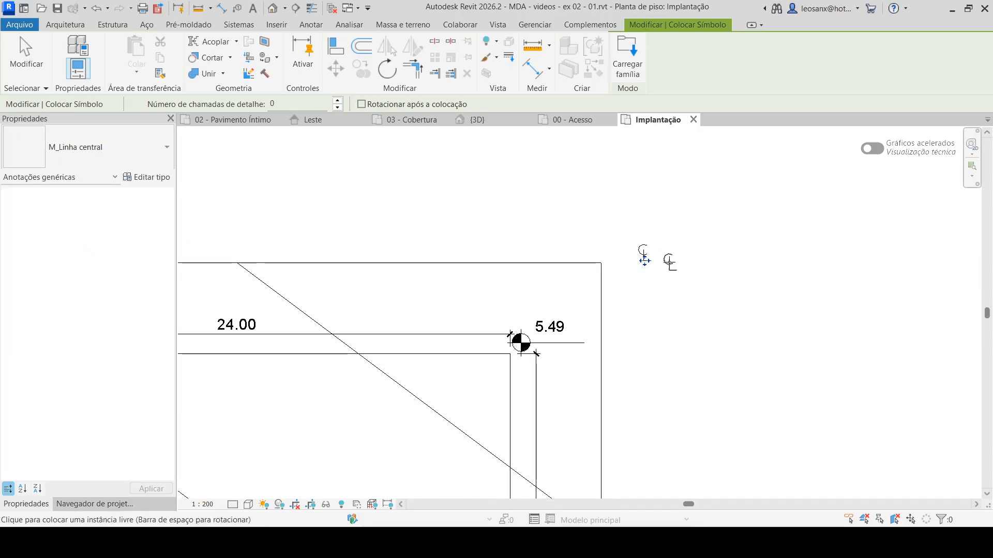
scroll(643, 260, down, 1)
key(Escape)
key(Escape)
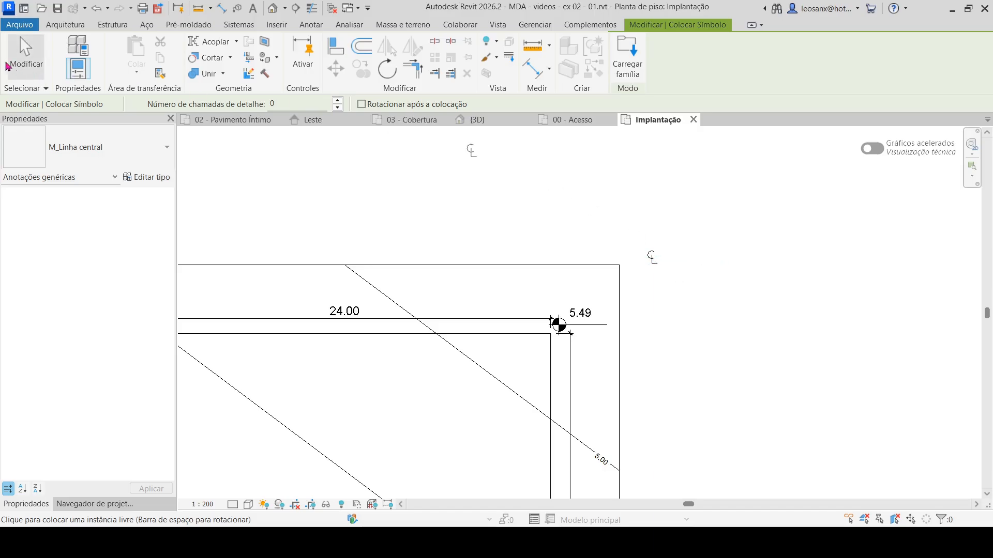
Change the symbol outside the terrain's upper-right corner to the M_Seta norte-2 type.
click(652, 258)
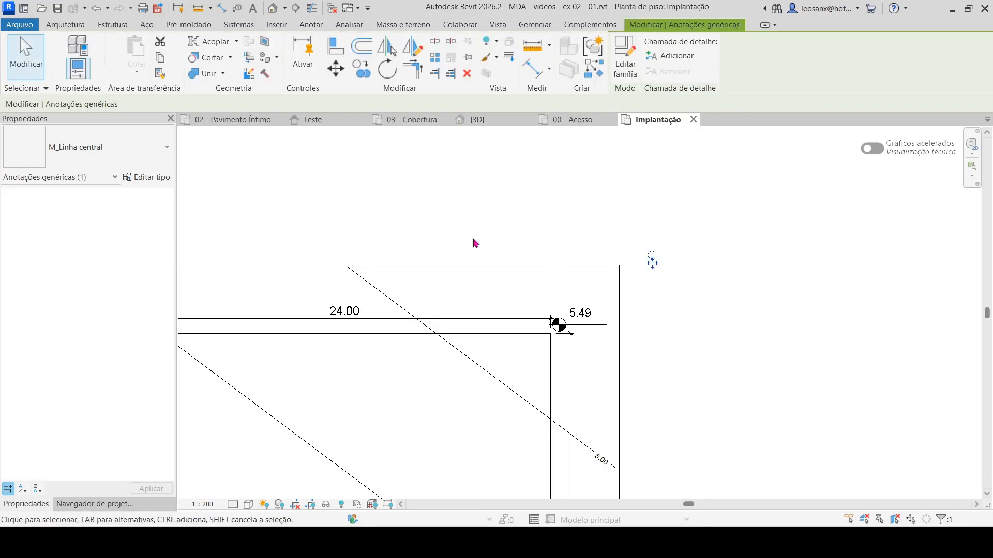
click(98, 147)
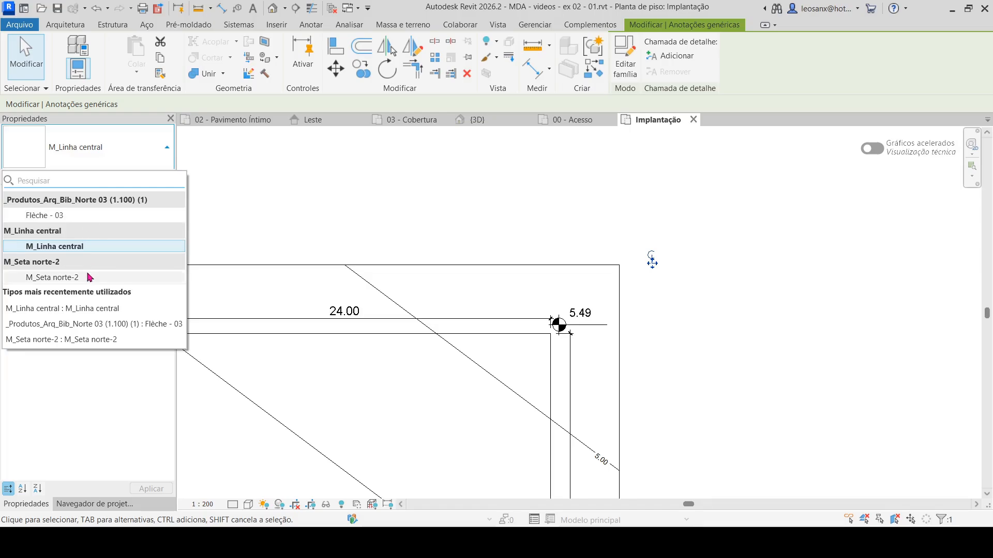
click(89, 277)
click(709, 279)
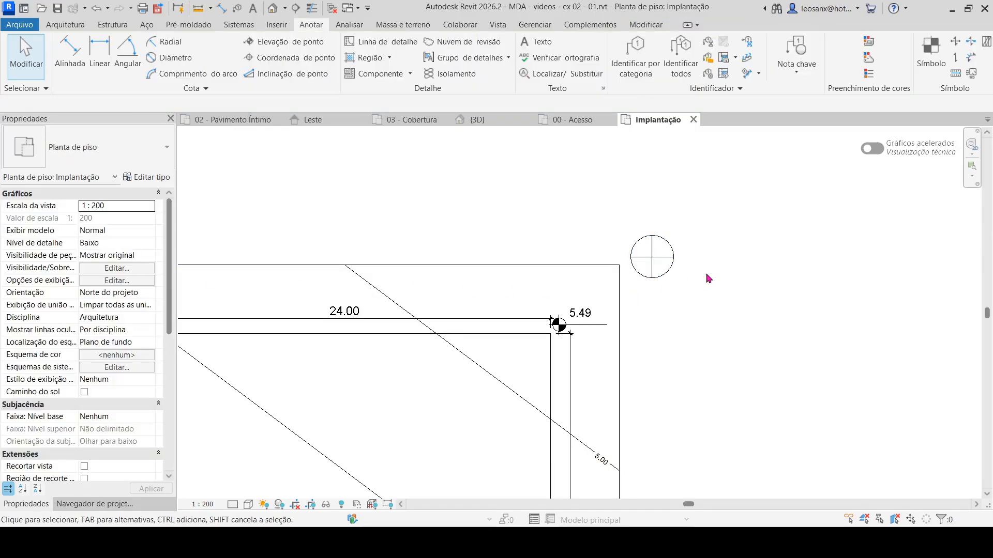
scroll(739, 290, down, 6)
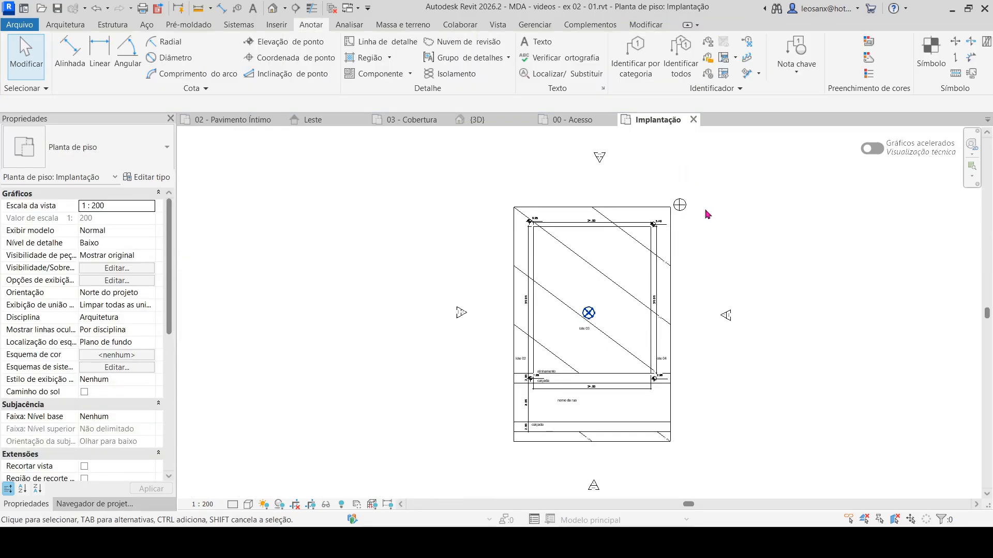
middle_drag(625, 326, 636, 316)
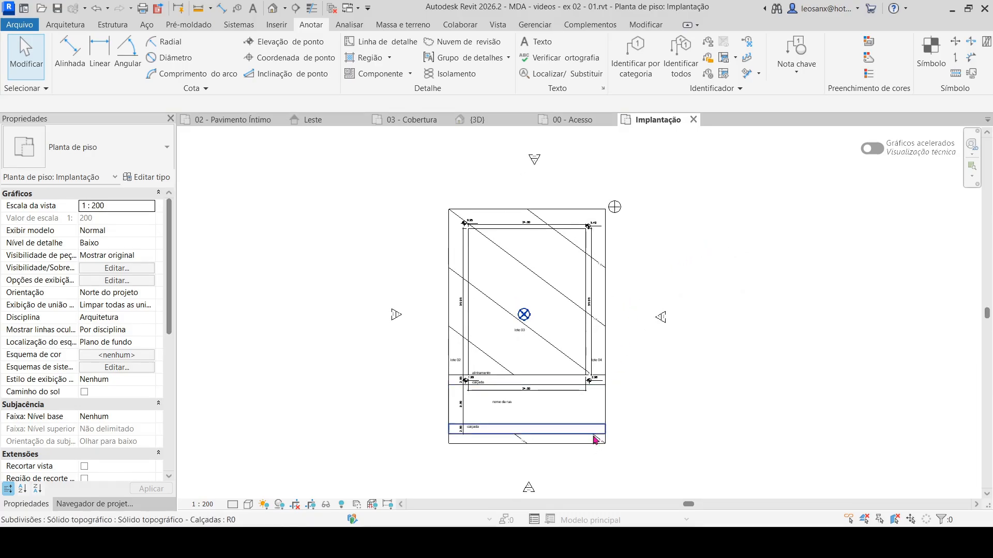